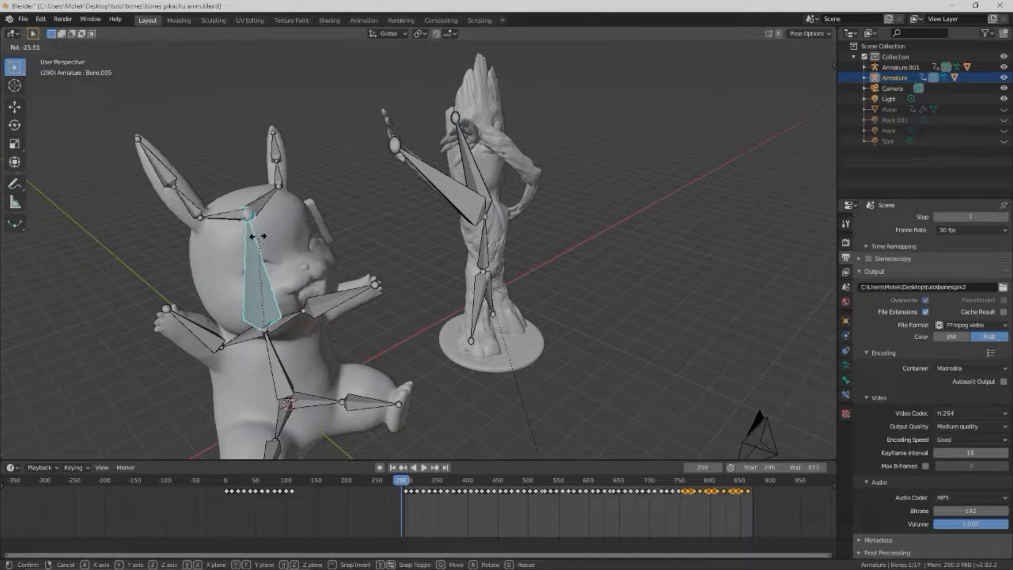
- Try rotating the Pikachu armature's head bone and hand bone in Pose Mode, cancelling each rotation
{"action": "right_click", "coordinate": [259, 240]}
{"action": "left_click", "coordinate": [167, 309]}
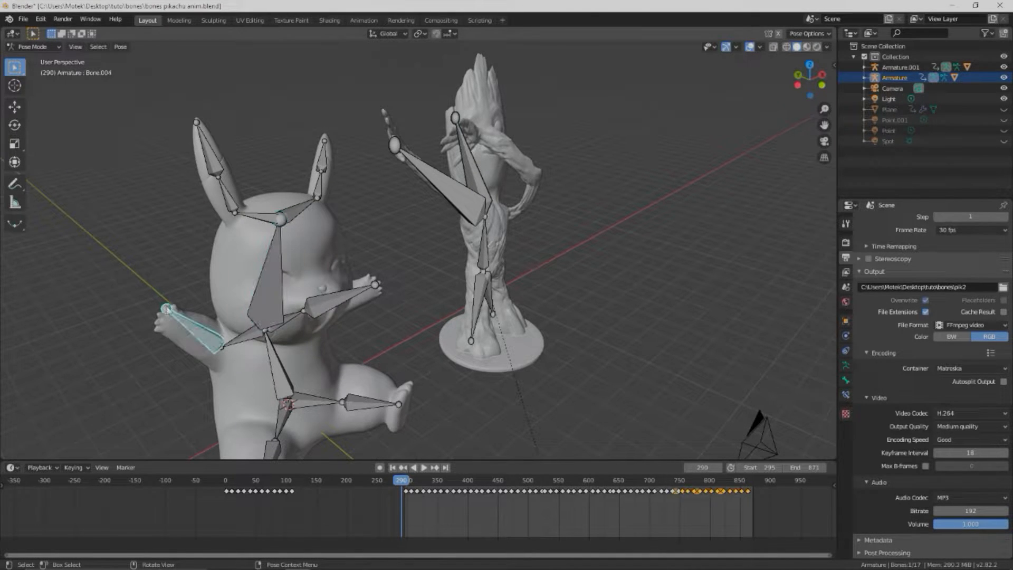
{"action": "key", "text": "r"}
{"action": "right_click", "coordinate": [177, 282]}
{"action": "mouse_move", "coordinate": [437, 310]}
{"action": "middle_mouse_down"}
{"action": "mouse_move", "coordinate": [401, 317]}
{"action": "mouse_move", "coordinate": [438, 329]}
{"action": "middle_mouse_up"}
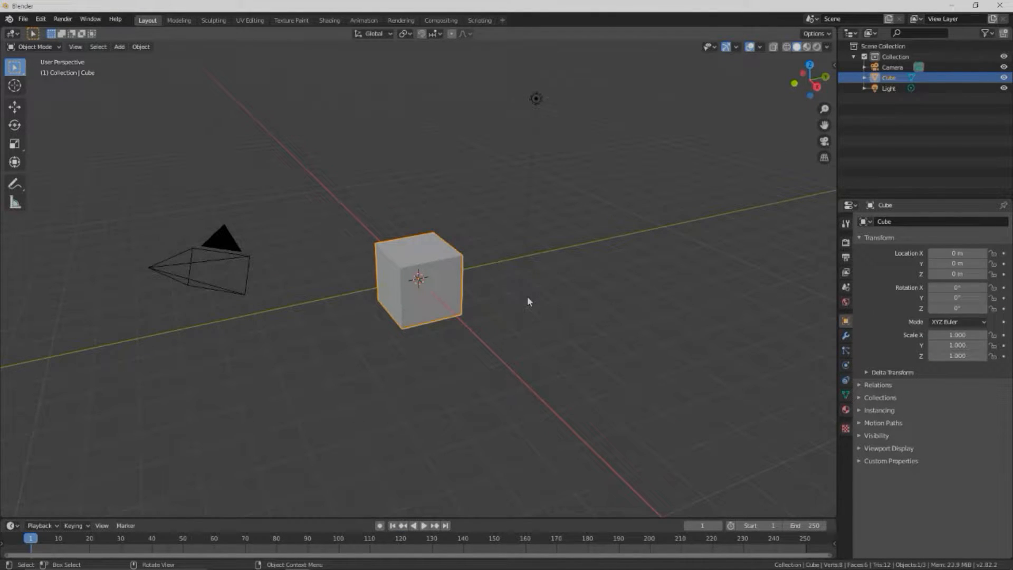
- Try moving the cube freely and then along the X, Y and Z axes, cancelling each move
{"action": "middle_click_drag", "start_coordinate": [520, 285], "coordinate": [503, 317]}
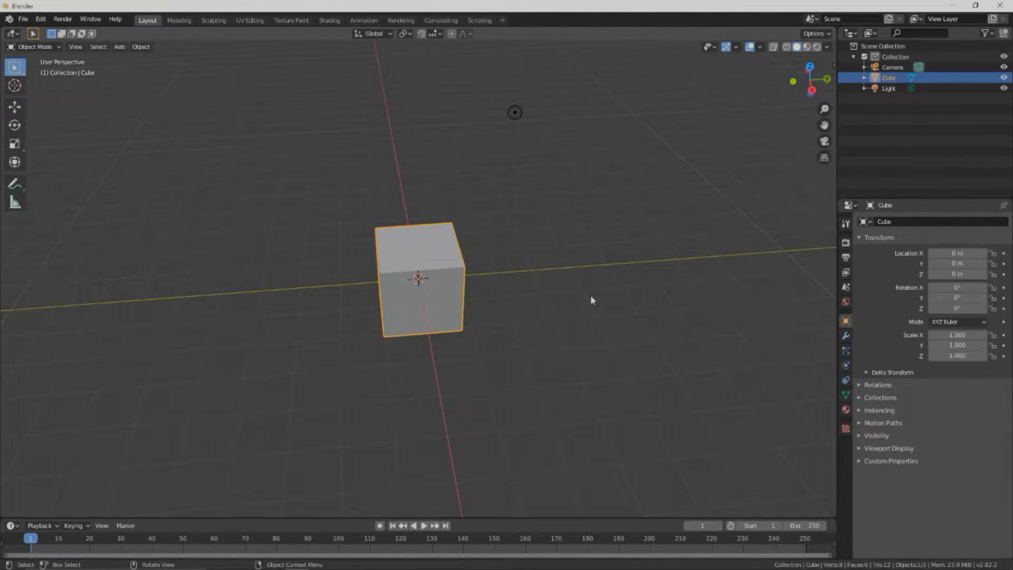
{"action": "middle_click_drag", "start_coordinate": [572, 319], "coordinate": [549, 314]}
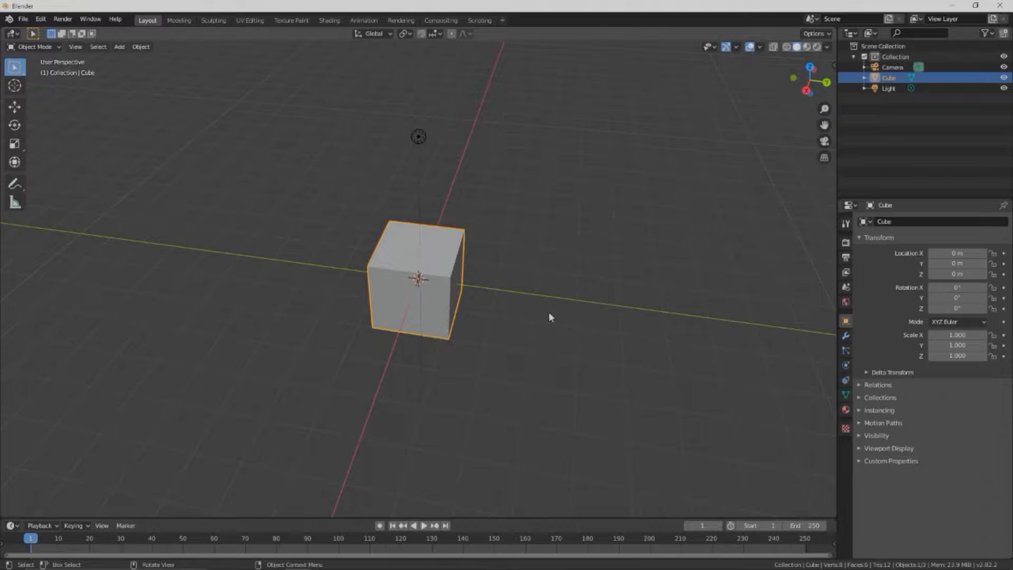
{"action": "key", "text": "g"}
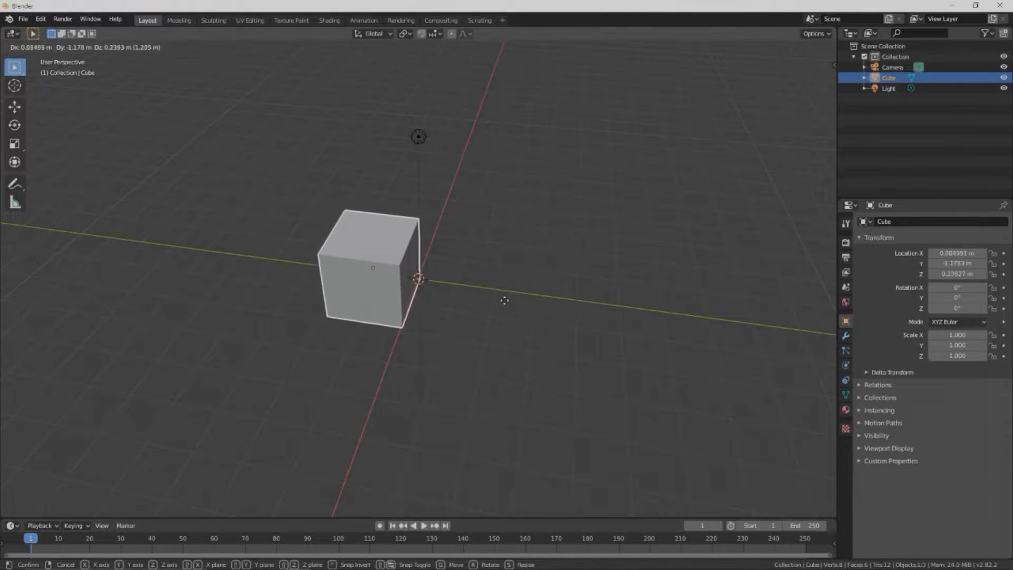
{"action": "key", "text": "Escape"}
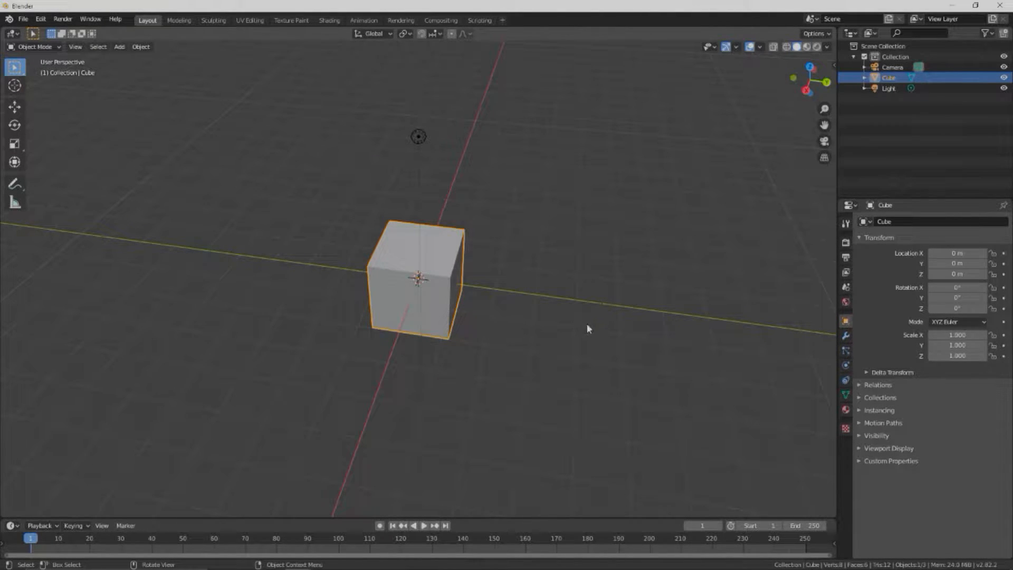
{"action": "key", "text": "g"}
{"action": "key", "text": "x"}
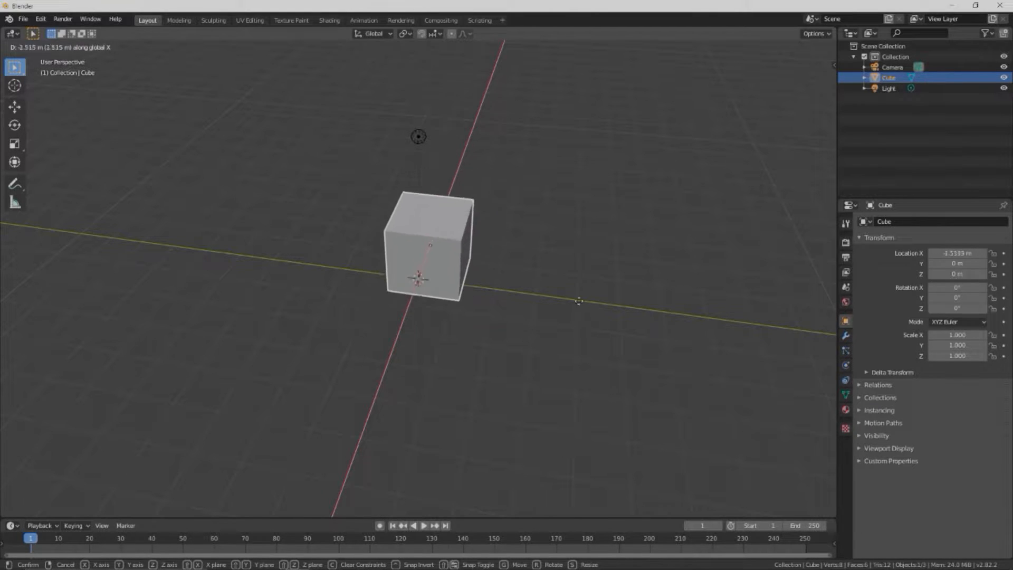
{"action": "key", "text": "Escape"}
{"action": "key", "text": "g"}
{"action": "key", "text": "y"}
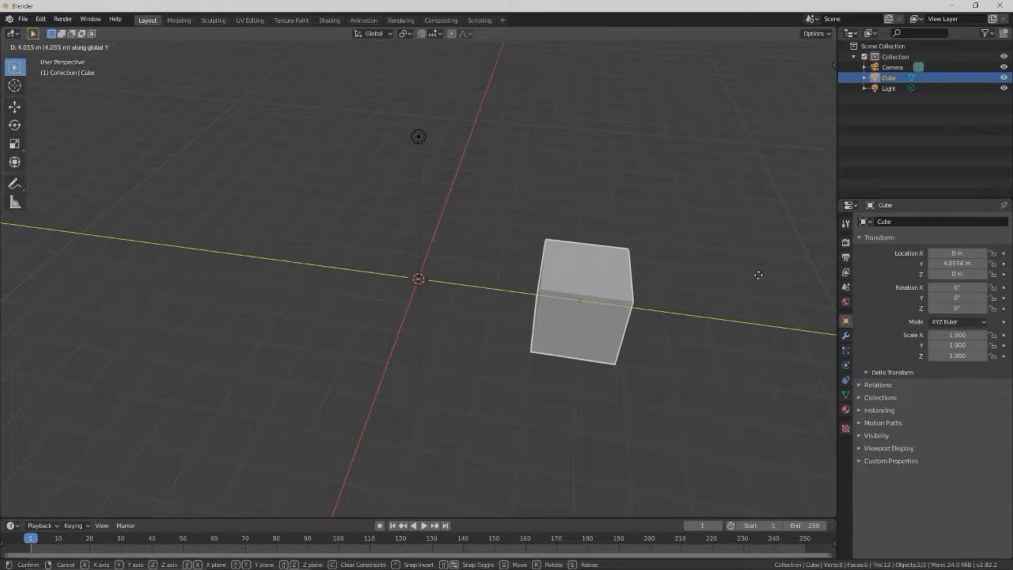
{"action": "key", "text": "Escape"}
{"action": "key", "text": "g"}
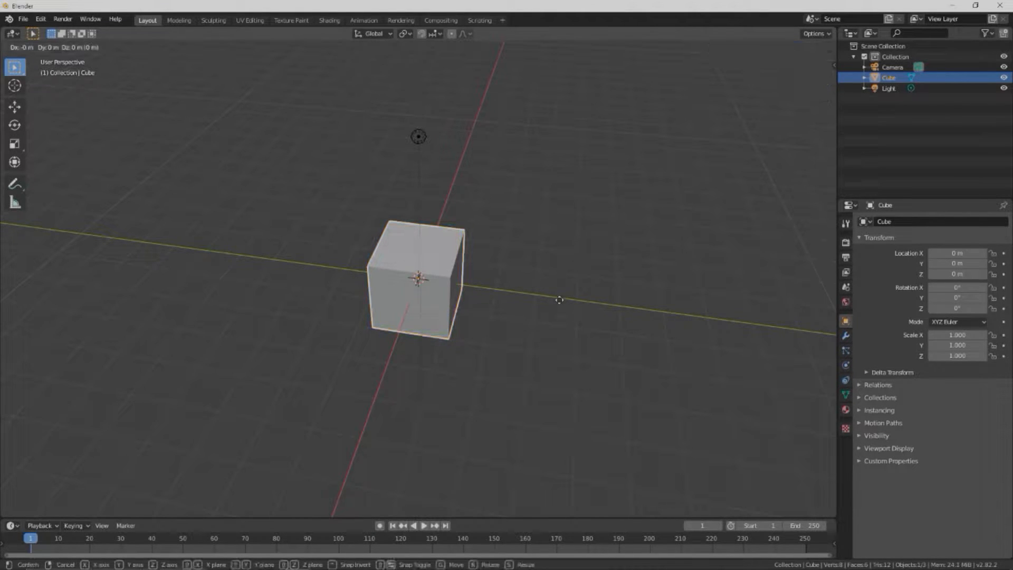
{"action": "key", "text": "z"}
{"action": "key", "text": "Escape"}
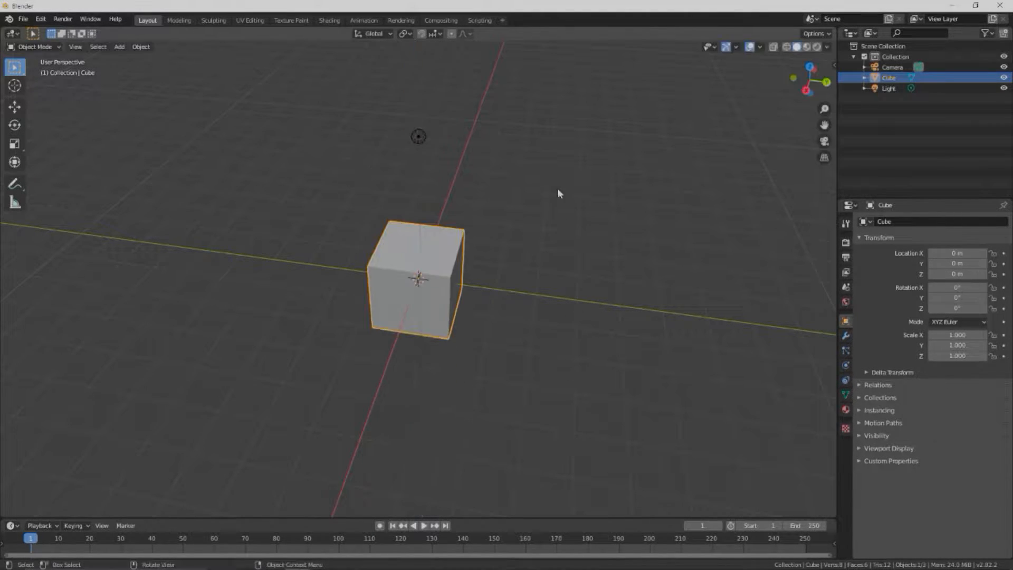
- Try scaling the cube uniformly and then along the X, Y and Z axes, cancelling each scaling
{"action": "middle_click_drag", "start_coordinate": [562, 331], "coordinate": [581, 294]}
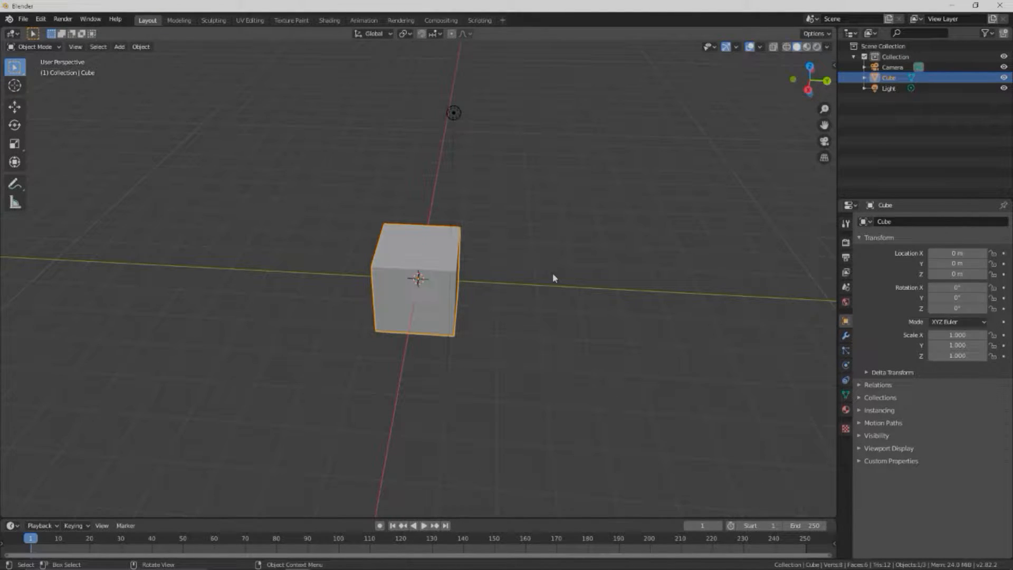
{"action": "key", "text": "s"}
{"action": "key", "text": "Escape"}
{"action": "key", "text": "s"}
{"action": "key", "text": "x"}
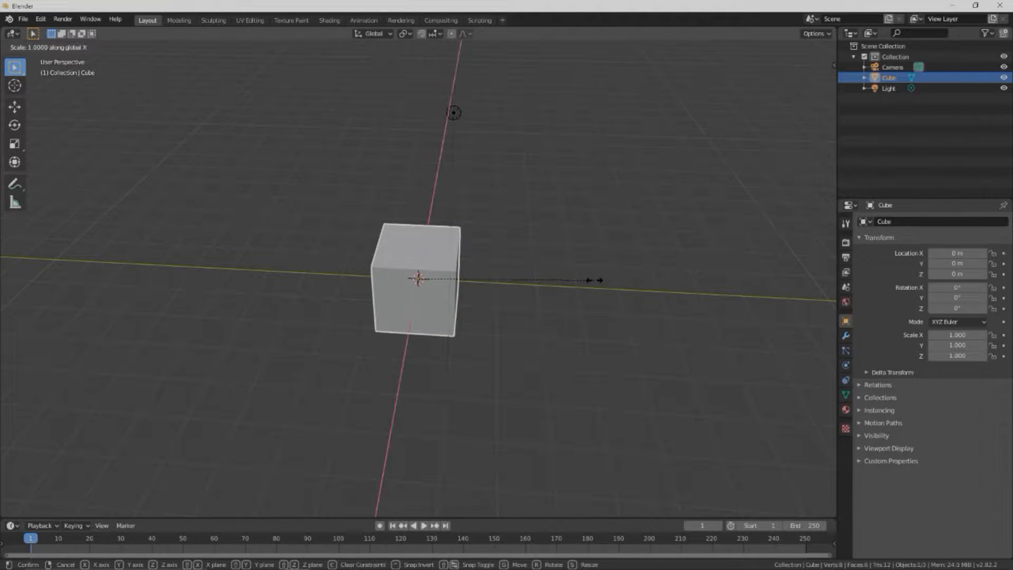
{"action": "key", "text": "Escape"}
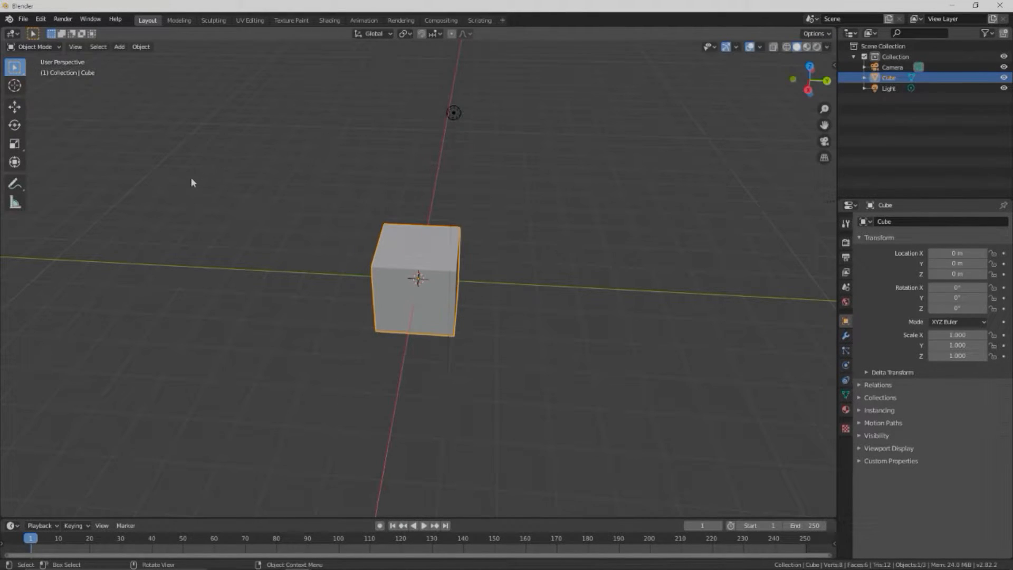
{"action": "key", "text": "s"}
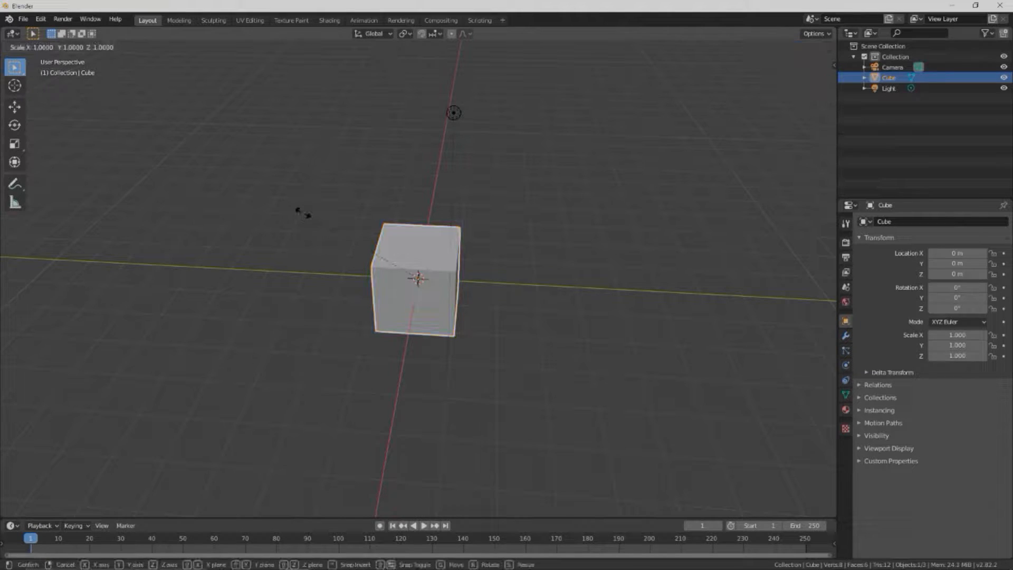
{"action": "key", "text": "y"}
{"action": "key", "text": "Escape"}
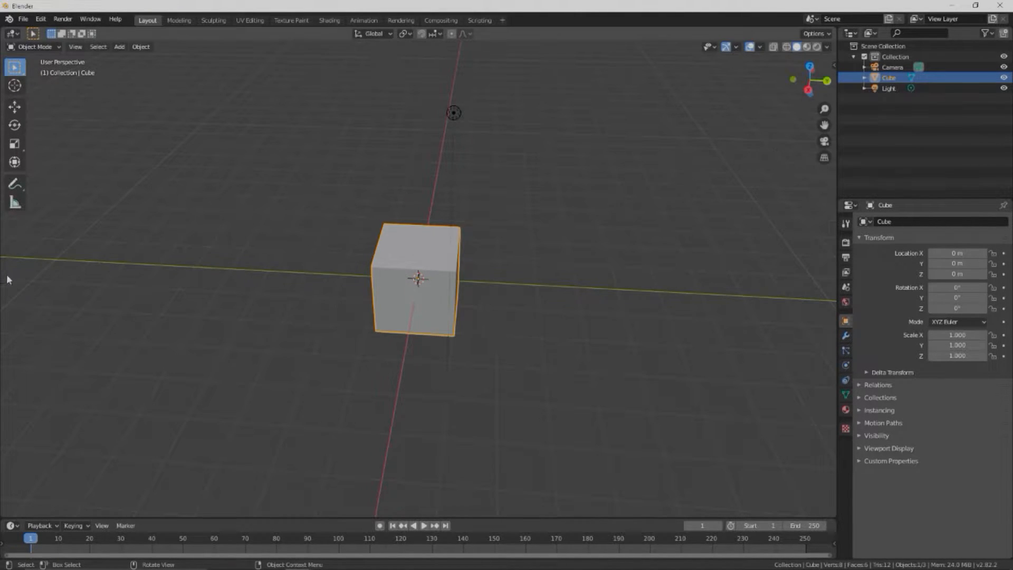
{"action": "key", "text": "s"}
{"action": "key", "text": "z"}
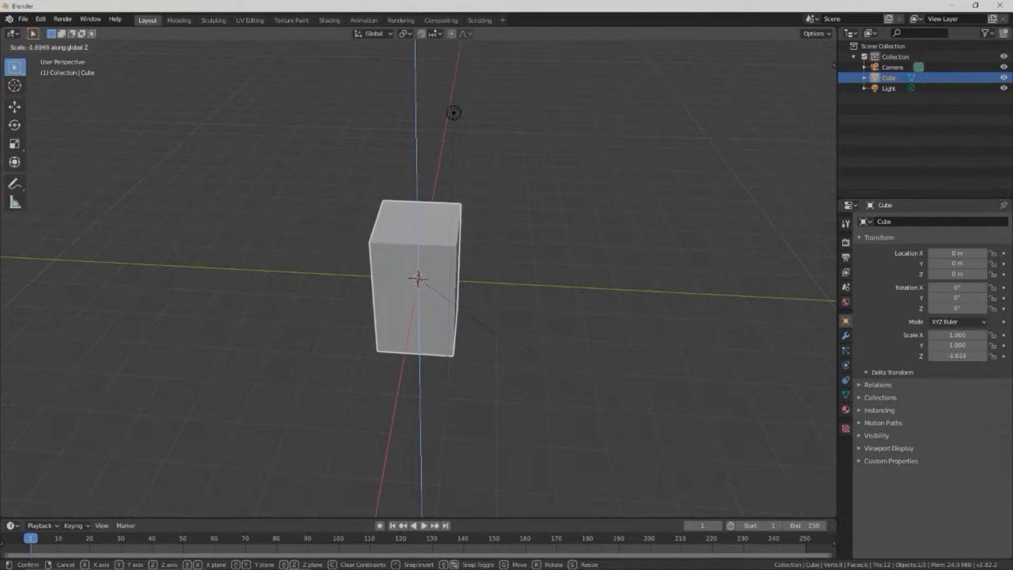
{"action": "key", "text": "Escape"}
- View the cube in the front, back and right side orthographic views
{"action": "mouse_move", "coordinate": [483, 280]}
{"action": "middle_mouse_down"}
{"action": "mouse_move", "coordinate": [493, 261]}
{"action": "mouse_move", "coordinate": [486, 267]}
{"action": "middle_mouse_up"}
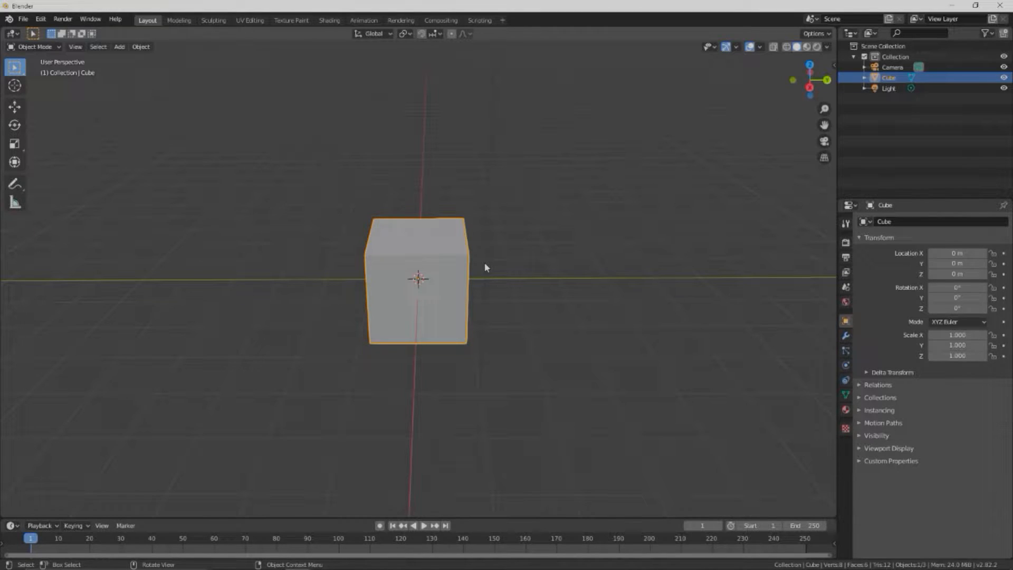
{"action": "key", "text": "KP_1"}
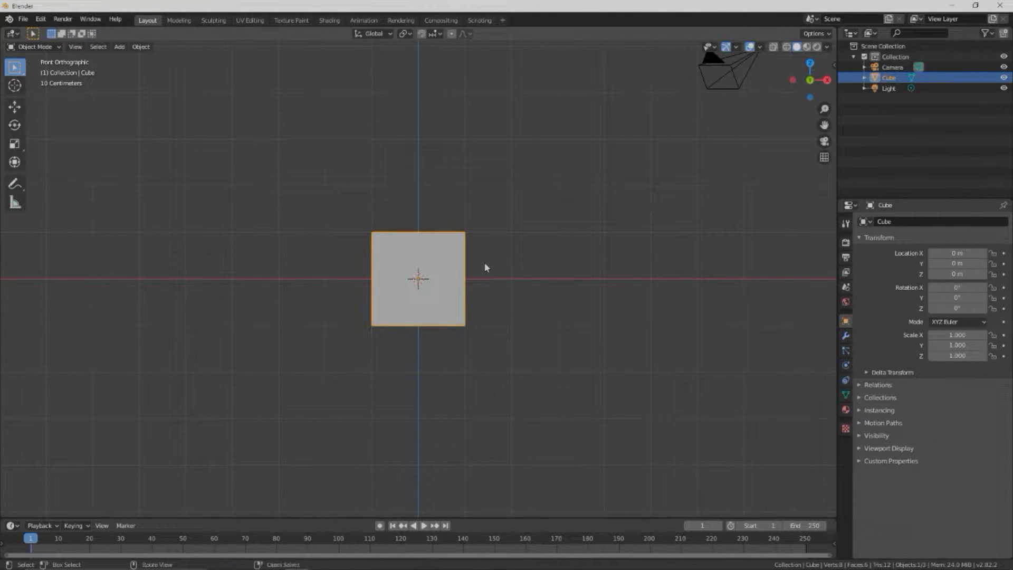
{"action": "key", "text": "ctrl+KP_1"}
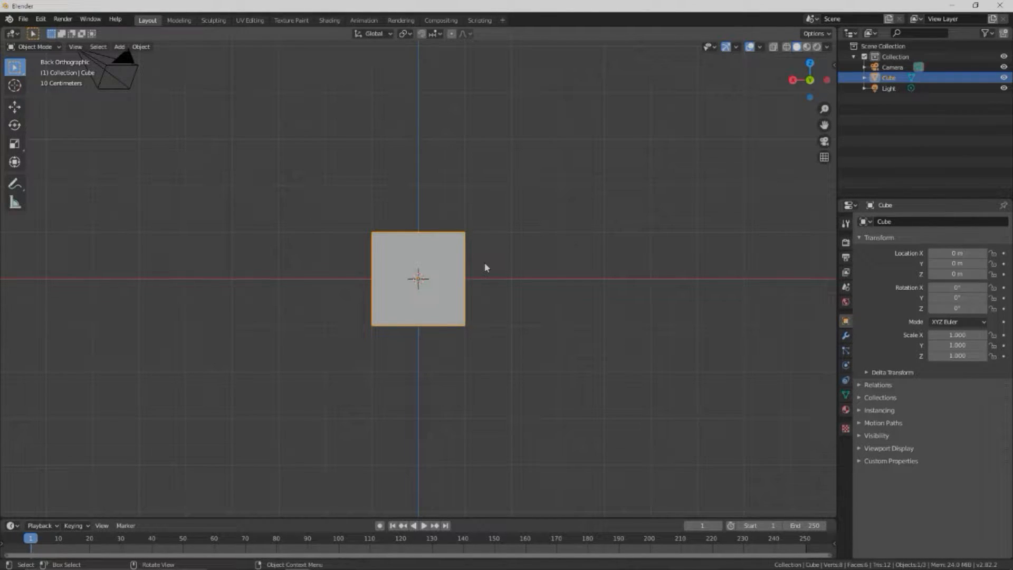
{"action": "key", "text": "KP_3"}
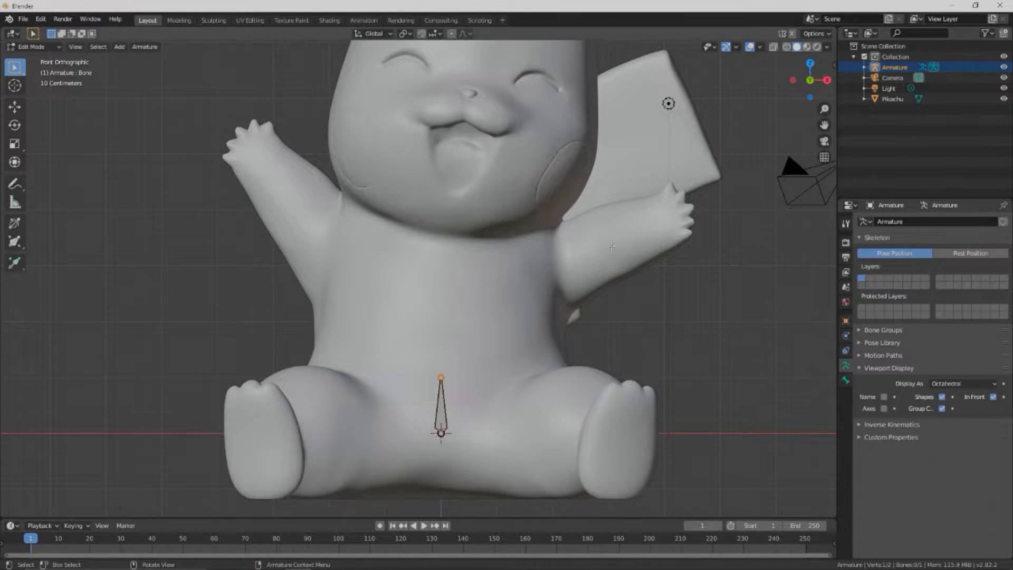
- Select the whole bone inside Pikachu's body and scale it along Z by about 5.7
{"action": "scroll", "coordinate": [418, 279], "scroll_direction": "up", "scroll_amount": 1}
{"action": "left_click", "coordinate": [447, 465]}
{"action": "left_click", "coordinate": [445, 398]}
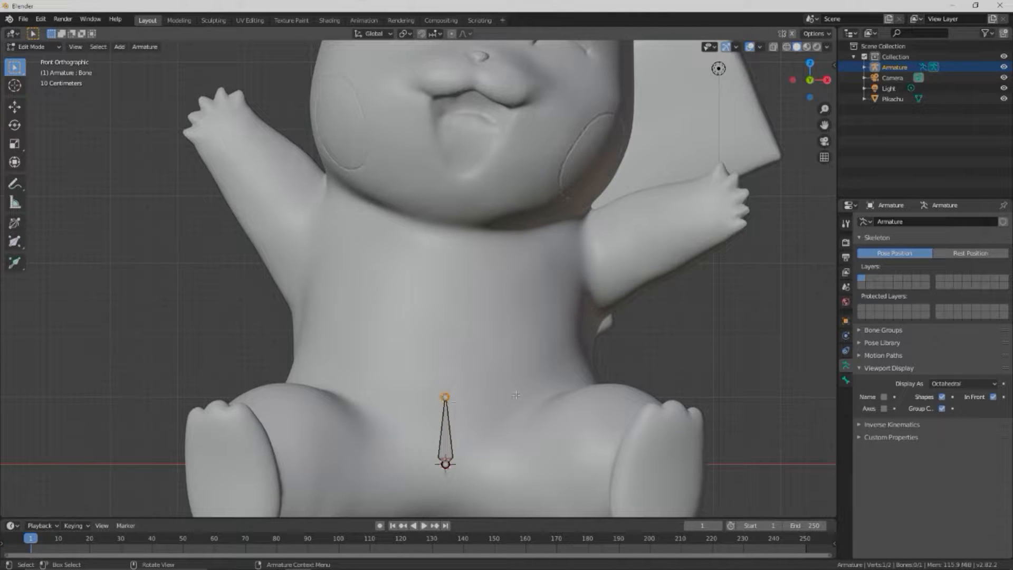
{"action": "left_click", "coordinate": [448, 438]}
{"action": "scroll", "coordinate": [444, 368], "scroll_direction": "down", "scroll_amount": 3}
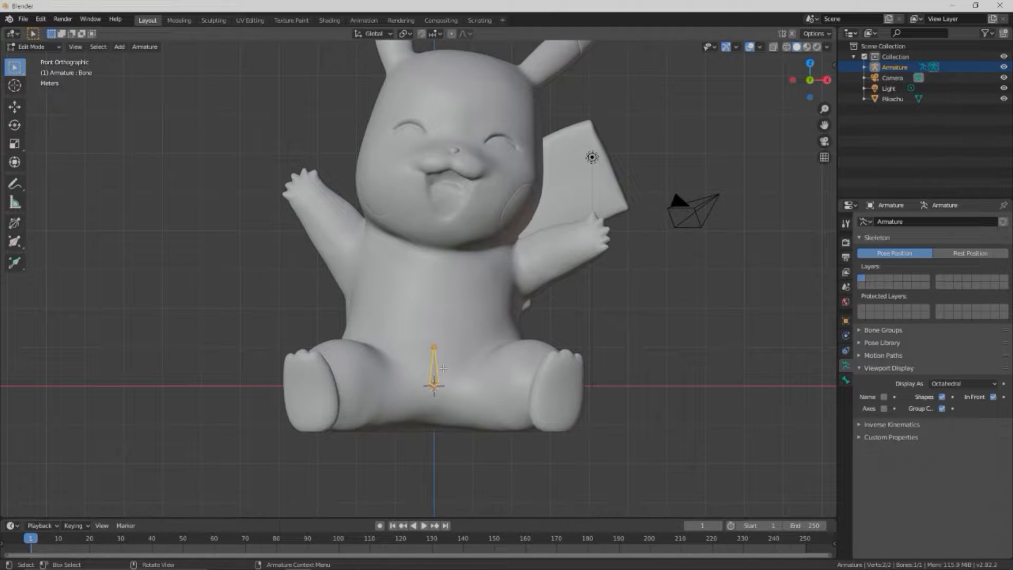
{"action": "key", "text": "s"}
{"action": "key", "text": "z"}
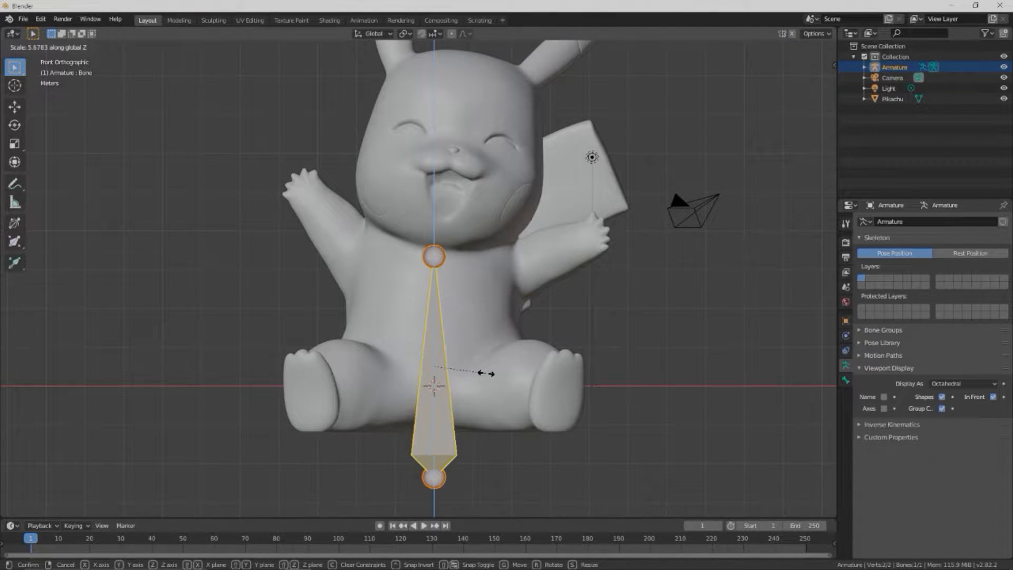
{"action": "left_click", "coordinate": [482, 373]}
- Shrink the bone along Z until its base meets the bottom of the body
{"action": "middle_click_drag", "start_coordinate": [482, 373], "coordinate": [630, 417]}
{"action": "key", "text": "s"}
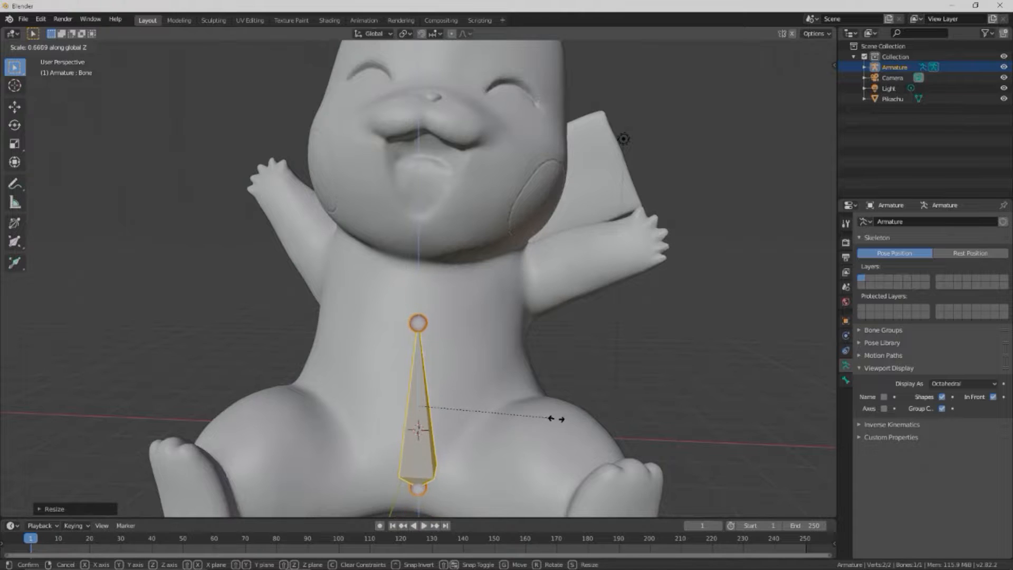
{"action": "left_click", "coordinate": [553, 419]}
- Move the bone up along Z in the front view so its tip sits near the neck
{"action": "key", "text": "KP_1"}
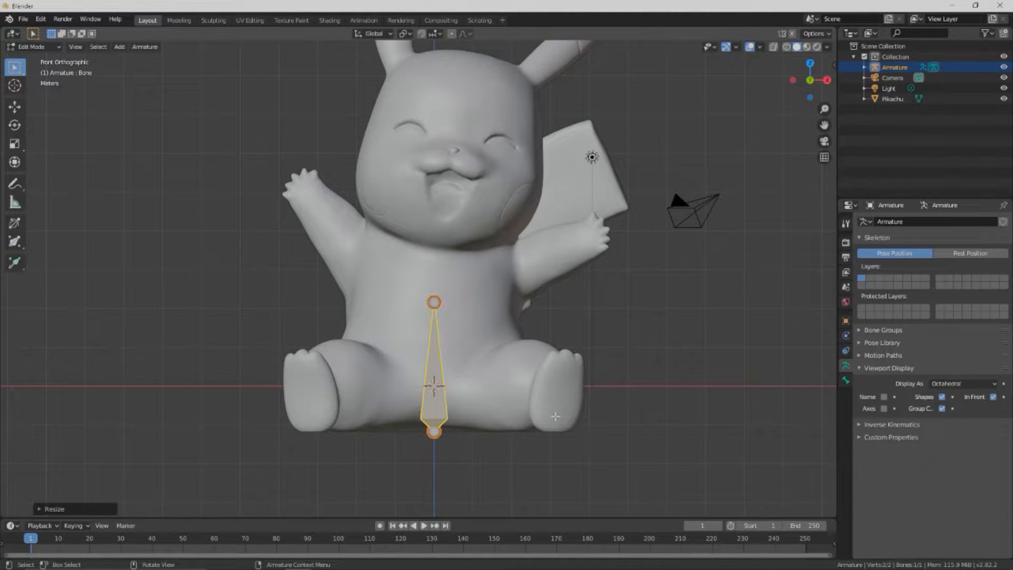
{"action": "key", "text": "g"}
{"action": "key", "text": "z"}
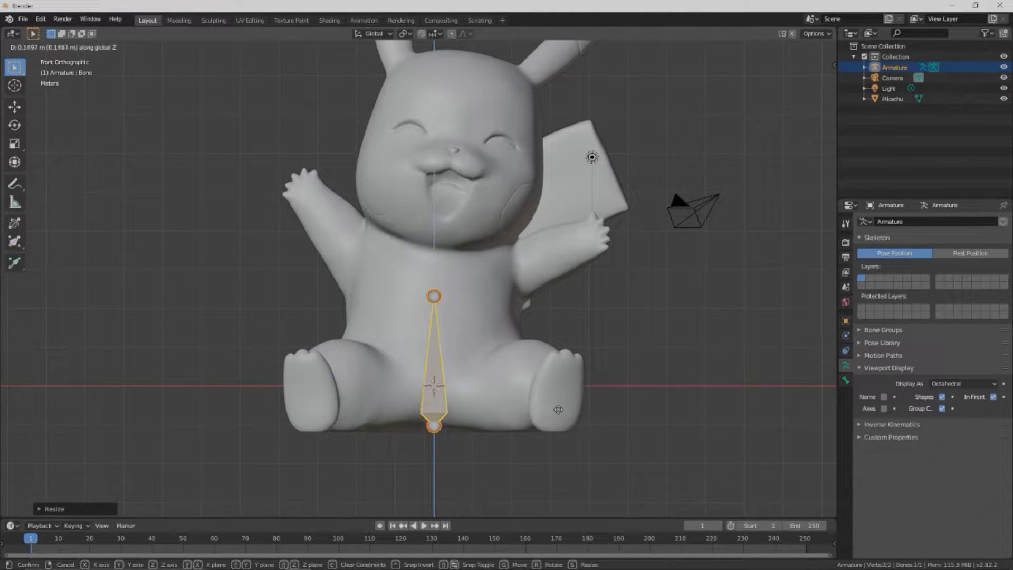
{"action": "left_click", "coordinate": [556, 371]}
- Lengthen the bone slightly along Z and lower it about 0.1 m so it spans from hips to neck
{"action": "key", "text": "s"}
{"action": "key", "text": "z"}
{"action": "left_click", "coordinate": [548, 391]}
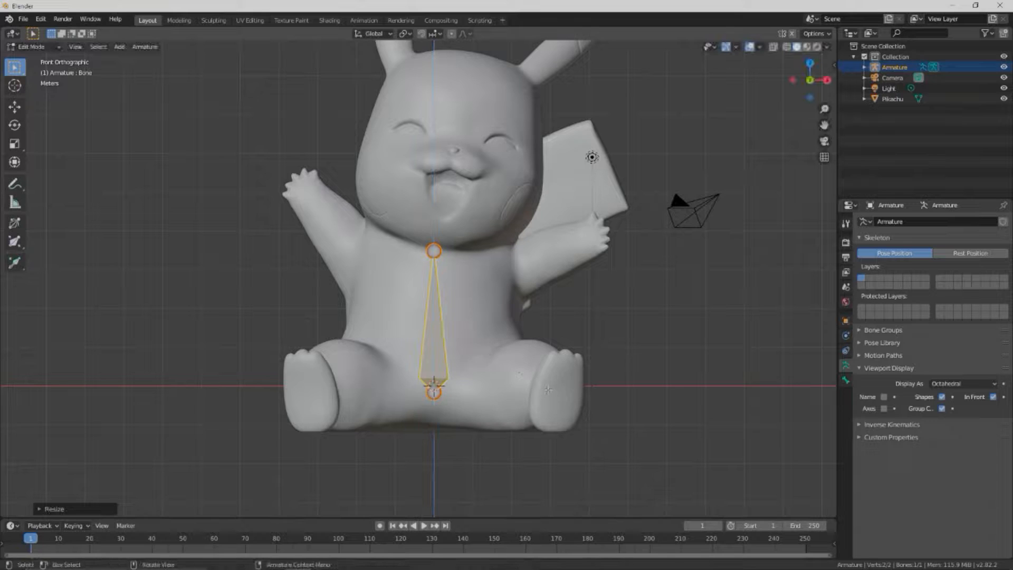
{"action": "key", "text": "g"}
{"action": "key", "text": "z"}
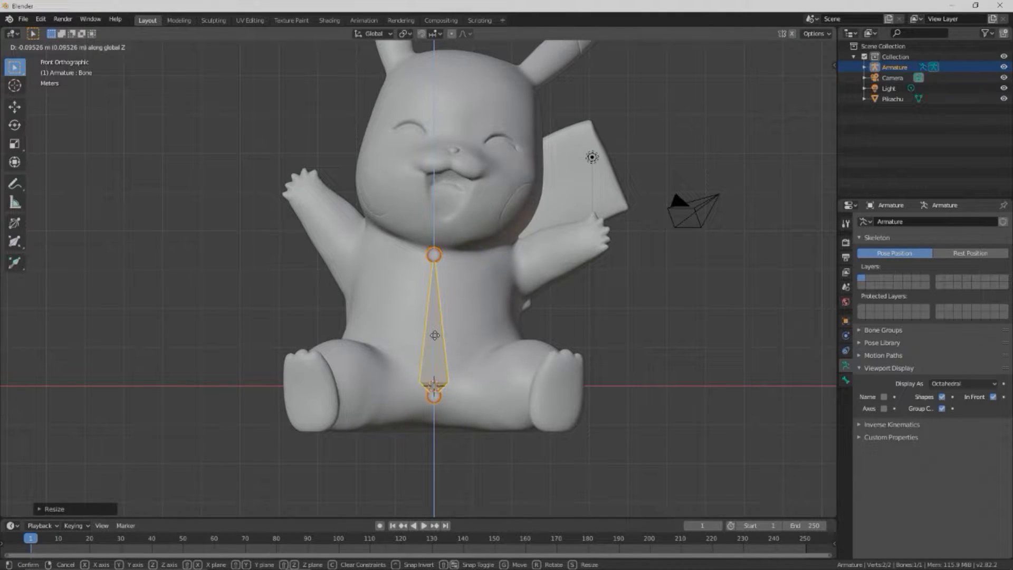
{"action": "left_click", "coordinate": [434, 332]}
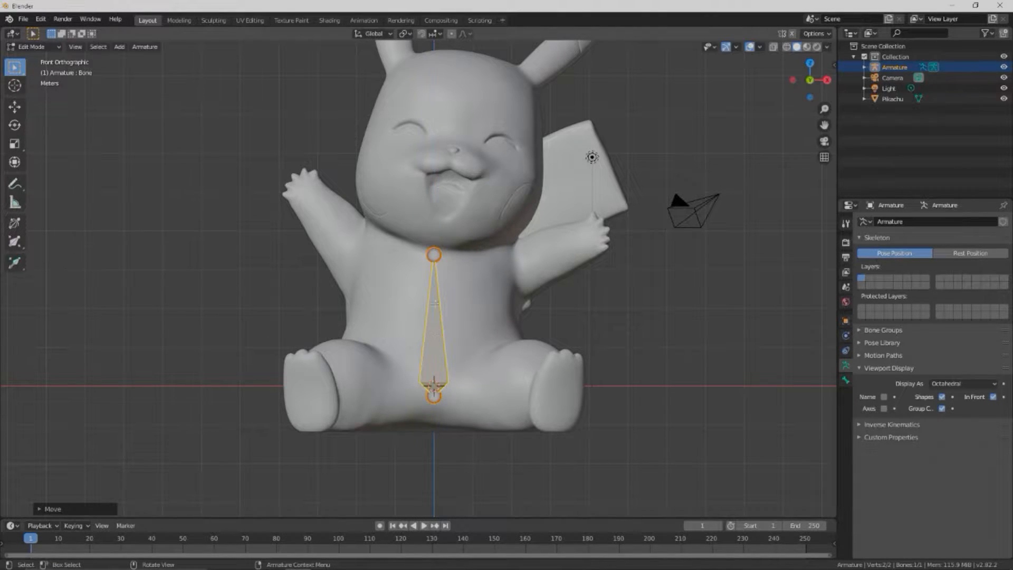
- Extrude a bone from the spine bone's upper joint along positive X to the edge of the shoulder
{"action": "left_click", "coordinate": [434, 255]}
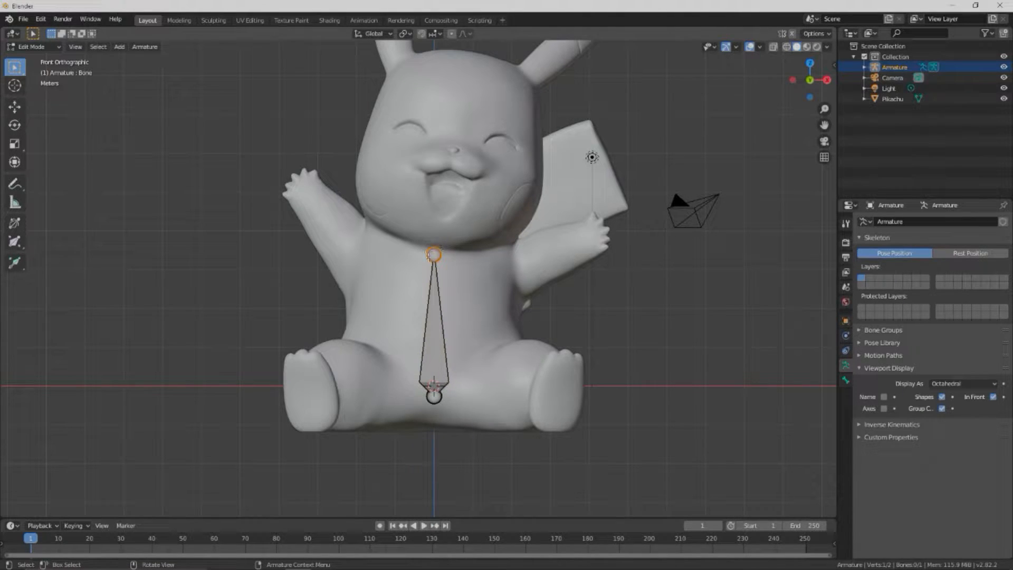
{"action": "key", "text": "e"}
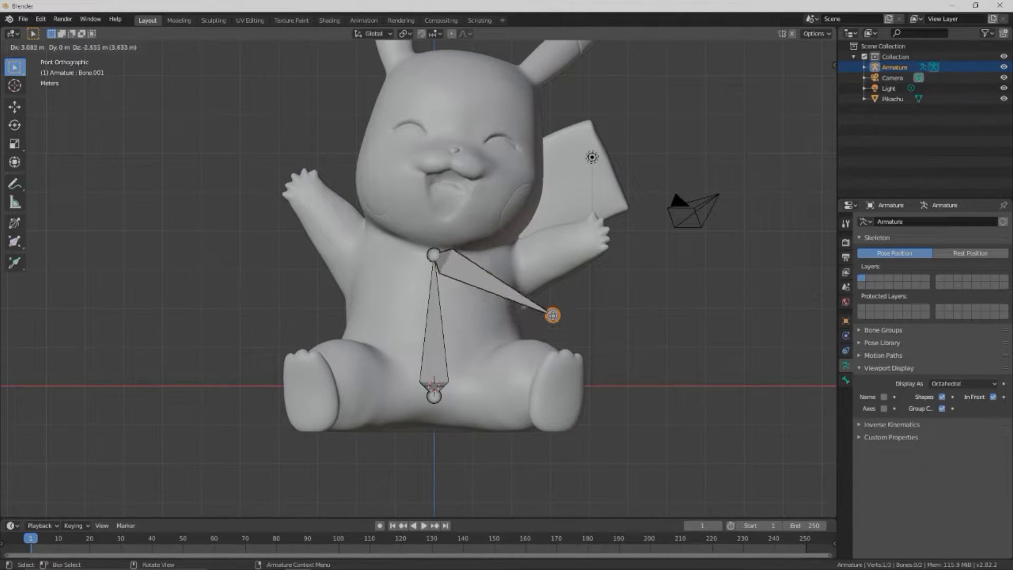
{"action": "key", "text": "x"}
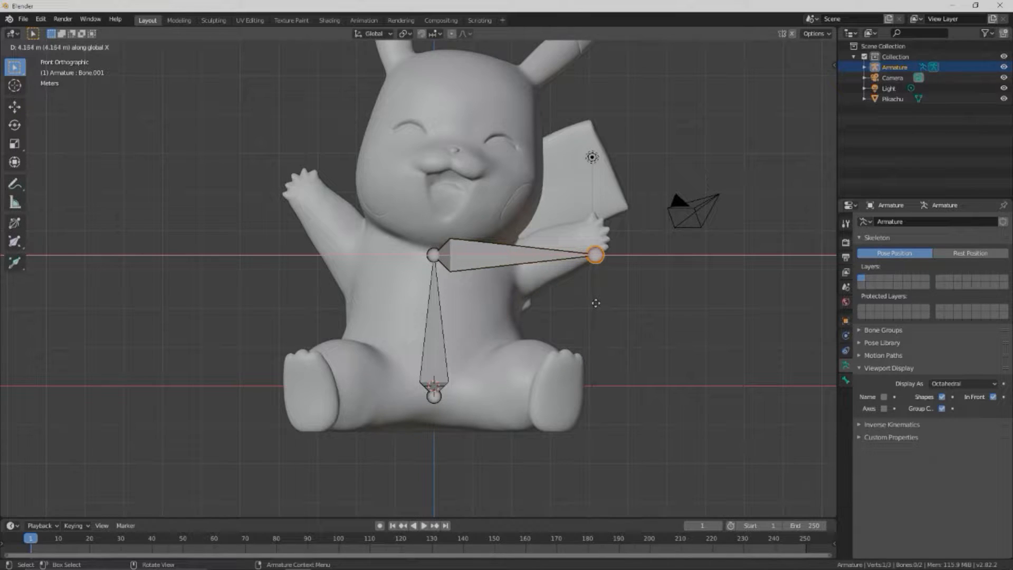
{"action": "left_click", "coordinate": [513, 314]}
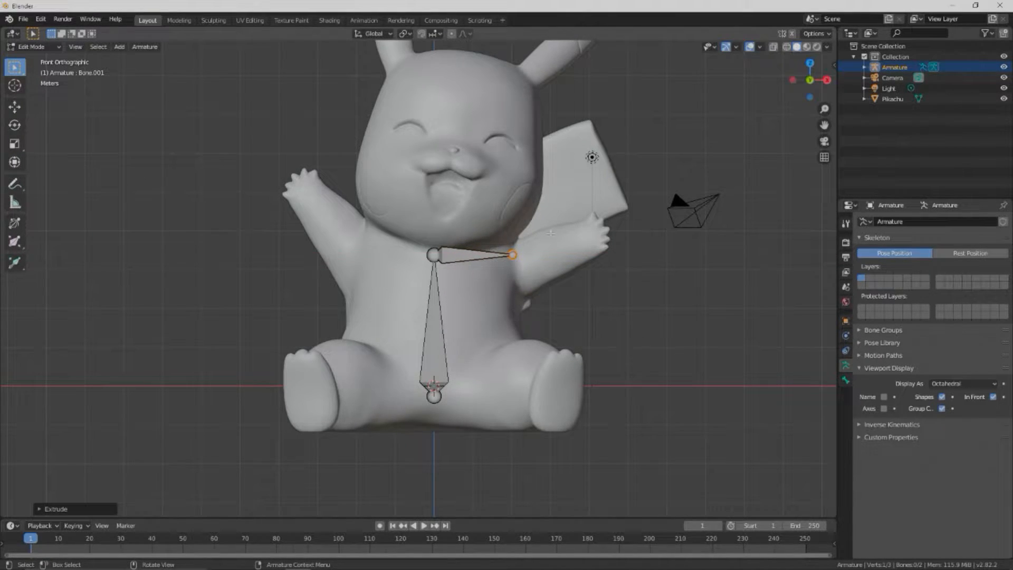
- Extrude a bone from the spine bone's upper joint about 1.9 m along negative X to the opposite shoulder
{"action": "left_click", "coordinate": [434, 256]}
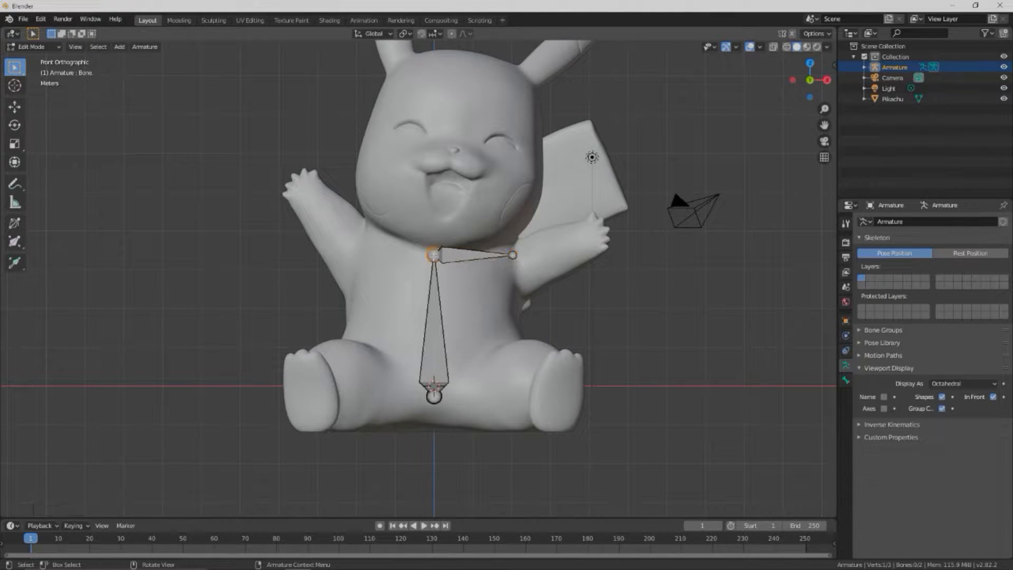
{"action": "key", "text": "e"}
{"action": "key", "text": "x"}
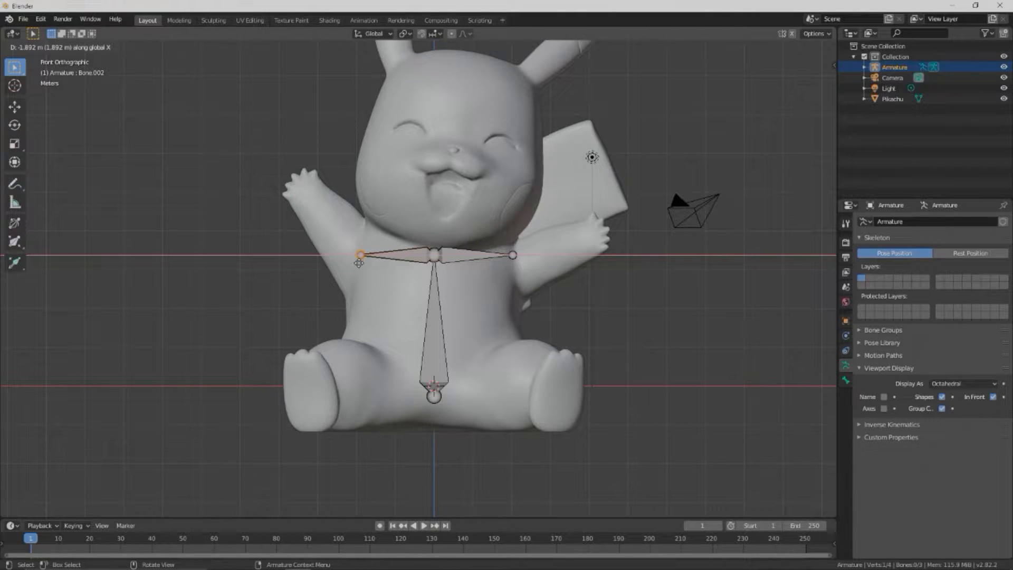
{"action": "left_click", "coordinate": [359, 262]}
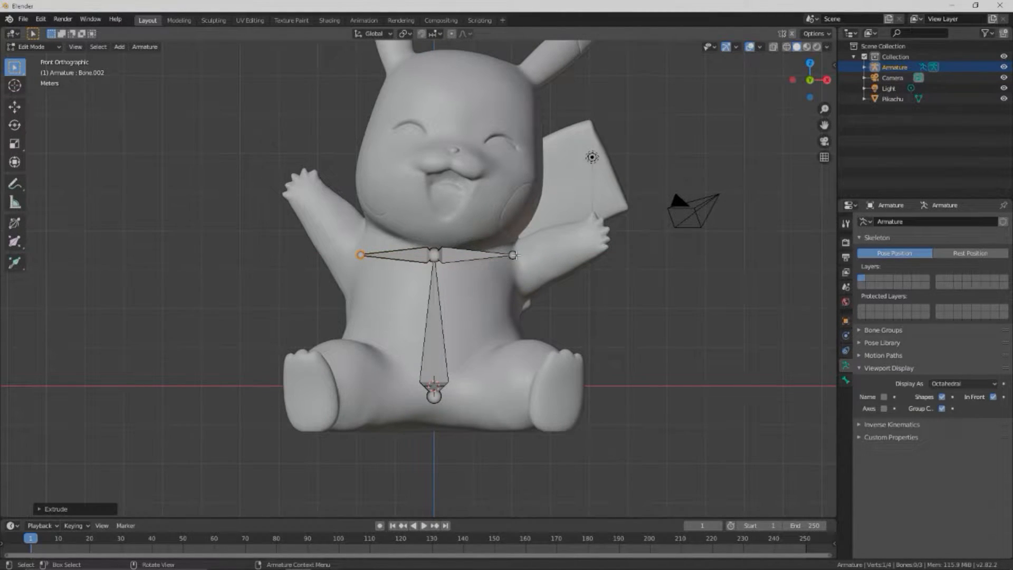
- Extrude an arm bone about 2.2 m along X from the positive-X shoulder joint and raise its tip along Z to the hand
{"action": "key", "text": "KP_7"}
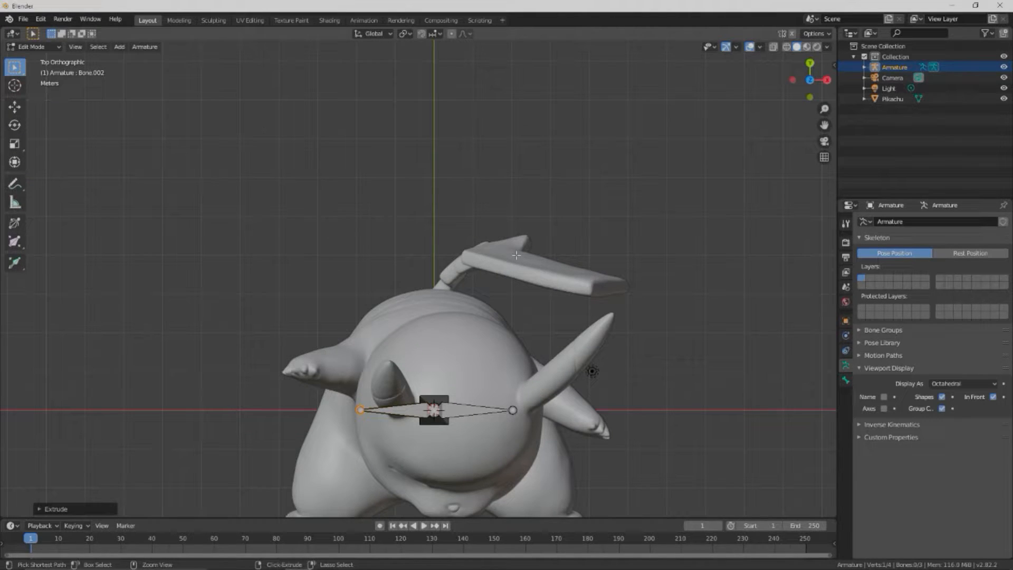
{"action": "key", "text": "ctrl+KP_7"}
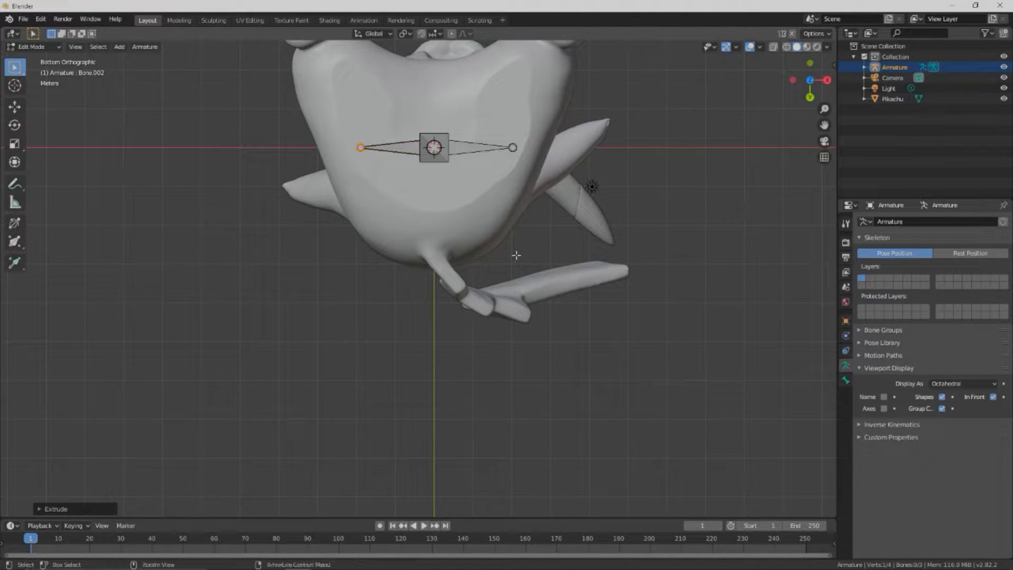
{"action": "key", "text": "KP_1"}
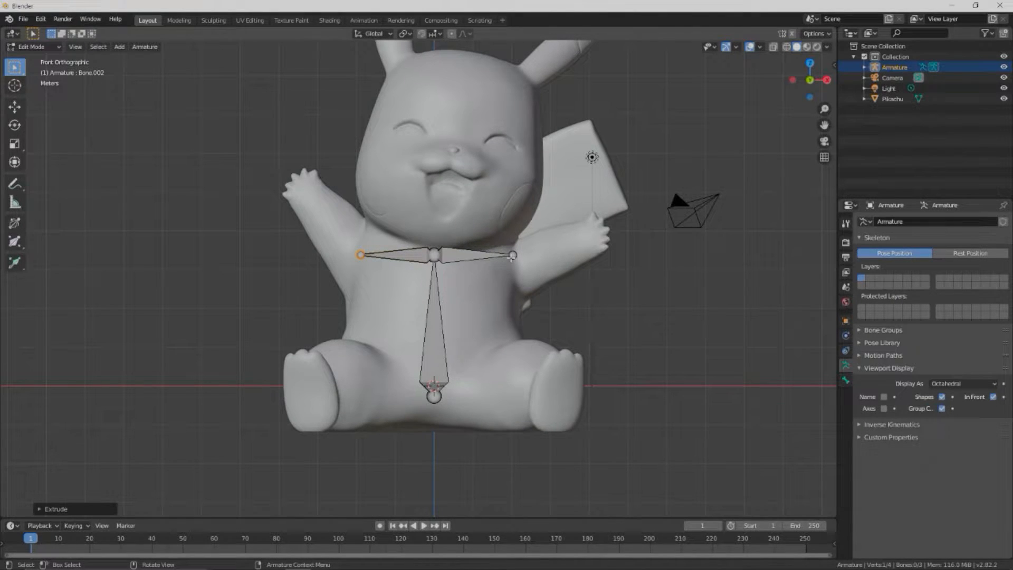
{"action": "left_click", "coordinate": [512, 256]}
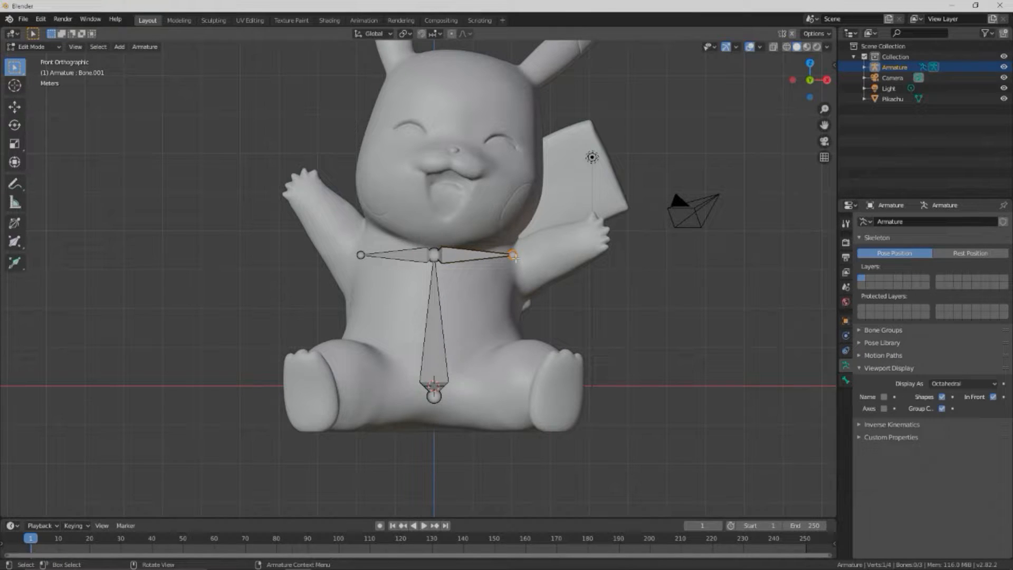
{"action": "key", "text": "e"}
{"action": "key", "text": "x"}
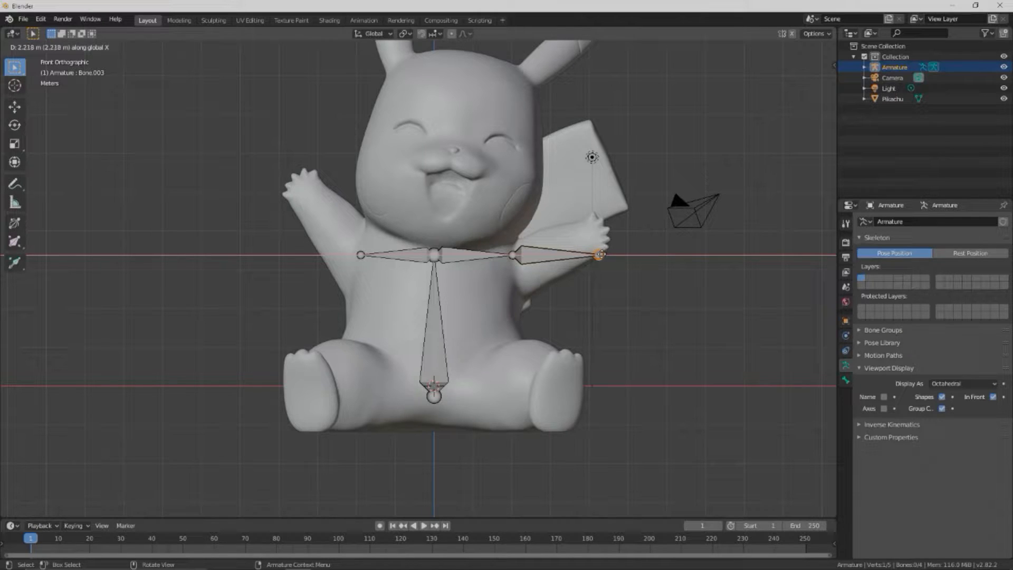
{"action": "left_click", "coordinate": [600, 255]}
{"action": "key", "text": "g"}
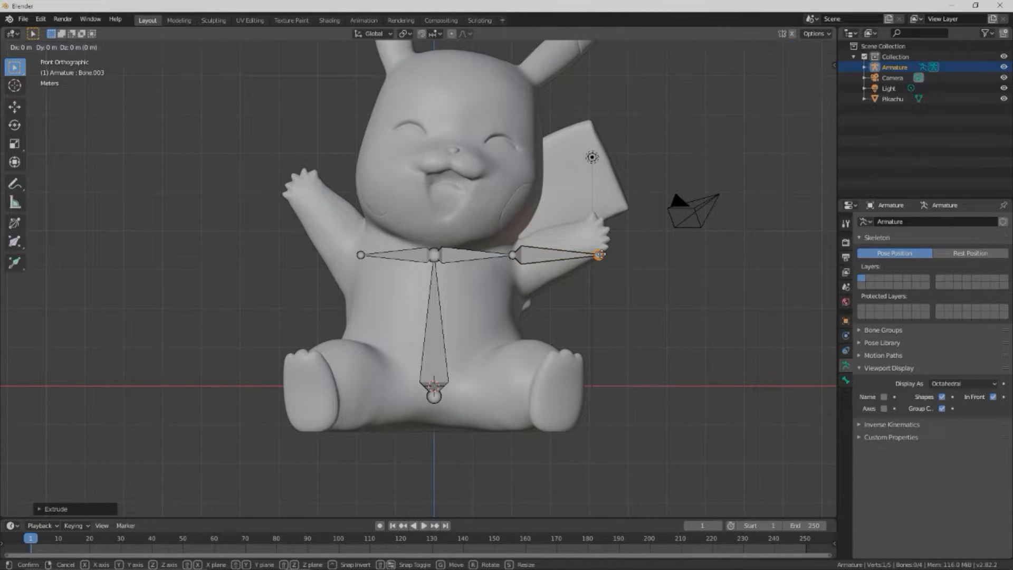
{"action": "key", "text": "z"}
{"action": "left_click", "coordinate": [599, 233]}
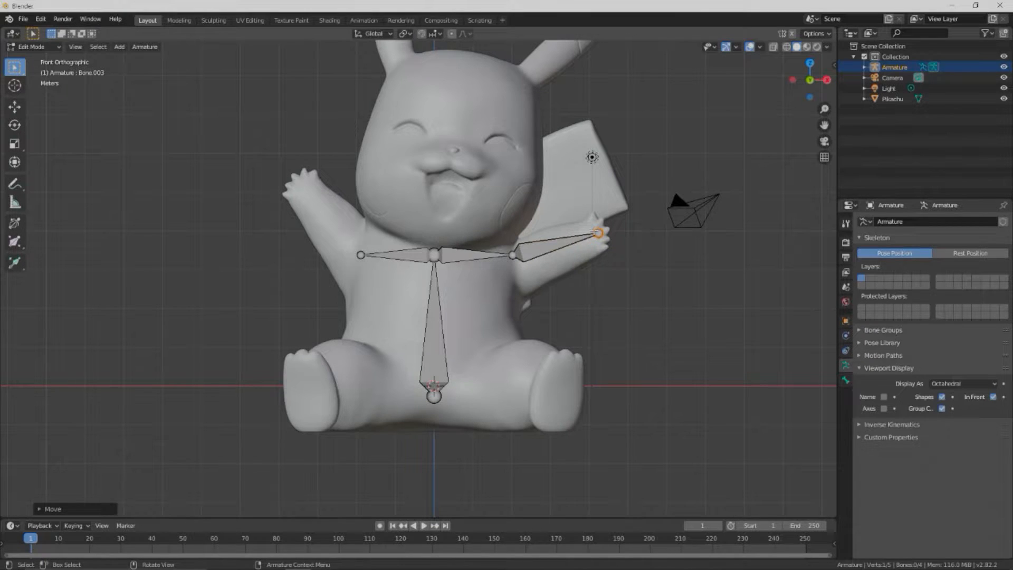
- In the top view, move the positive-X shoulder joint back along Y to where the arm meets the body
{"action": "key", "text": "KP_7"}
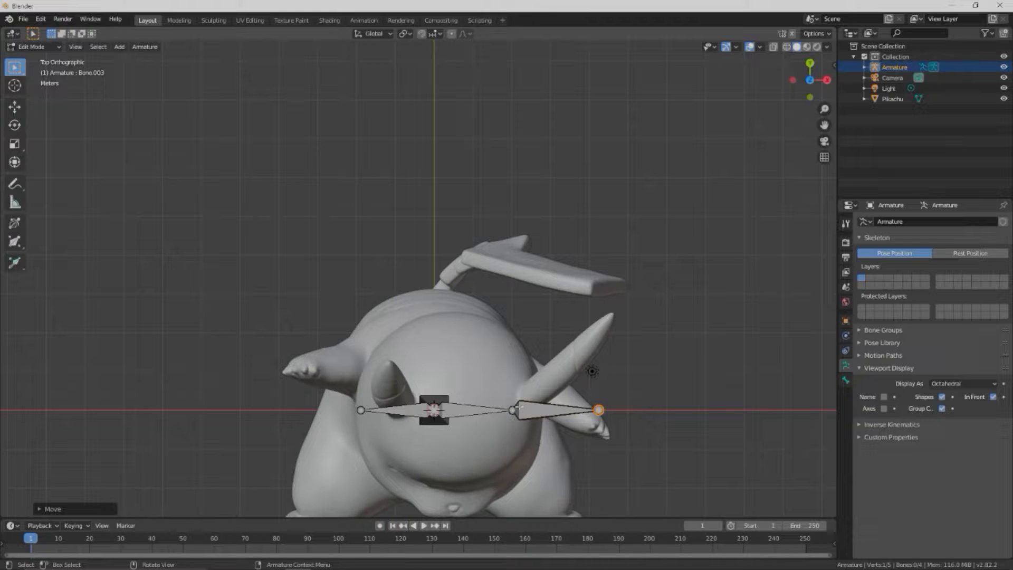
{"action": "left_click", "coordinate": [512, 410]}
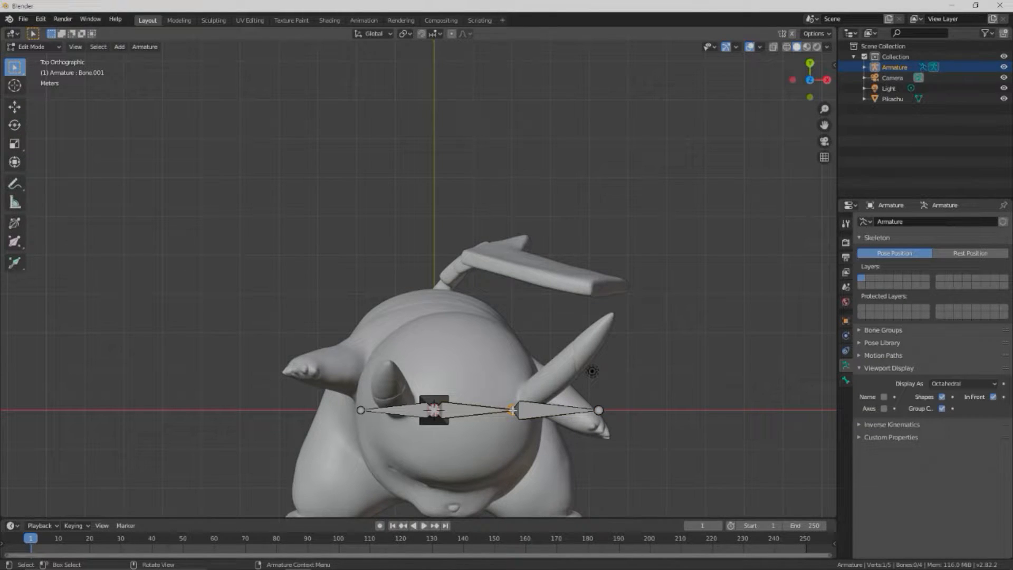
{"action": "key", "text": "g"}
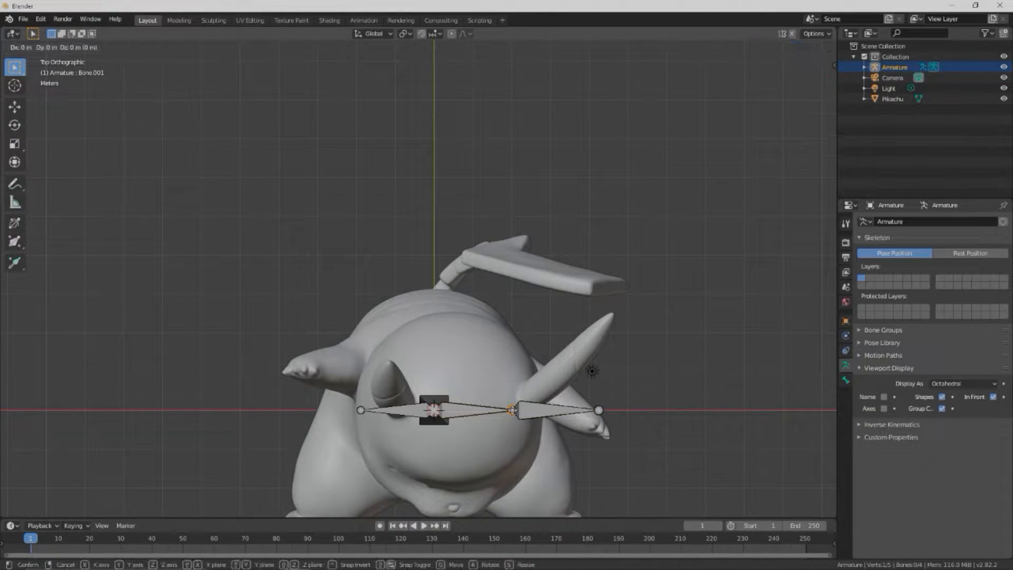
{"action": "key", "text": "y"}
{"action": "left_click", "coordinate": [512, 375]}
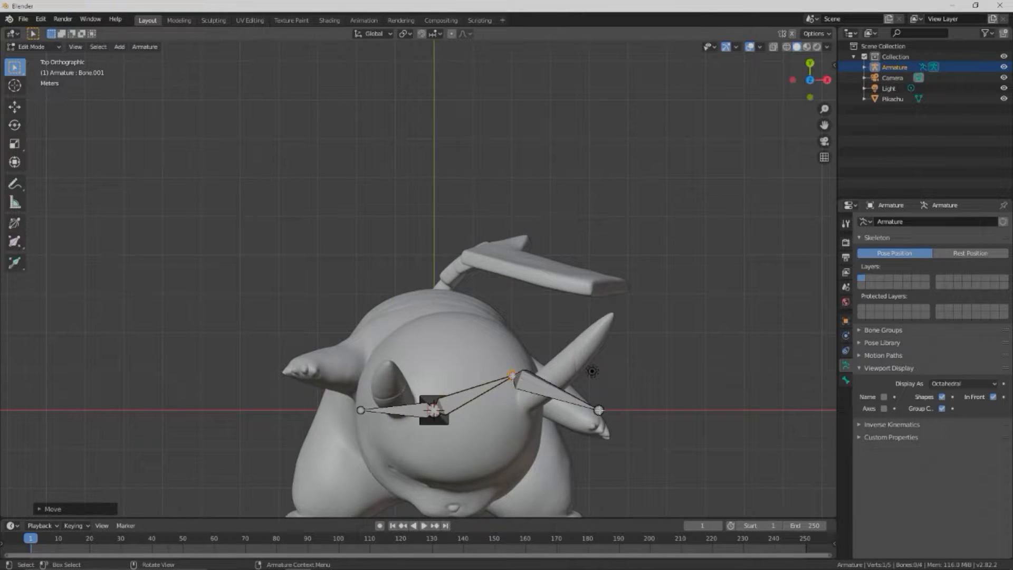
- Move the tip of the positive-X arm bone forward along Y so it sits inside the hand
{"action": "left_click", "coordinate": [599, 410]}
{"action": "key", "text": "g"}
{"action": "key", "text": "y"}
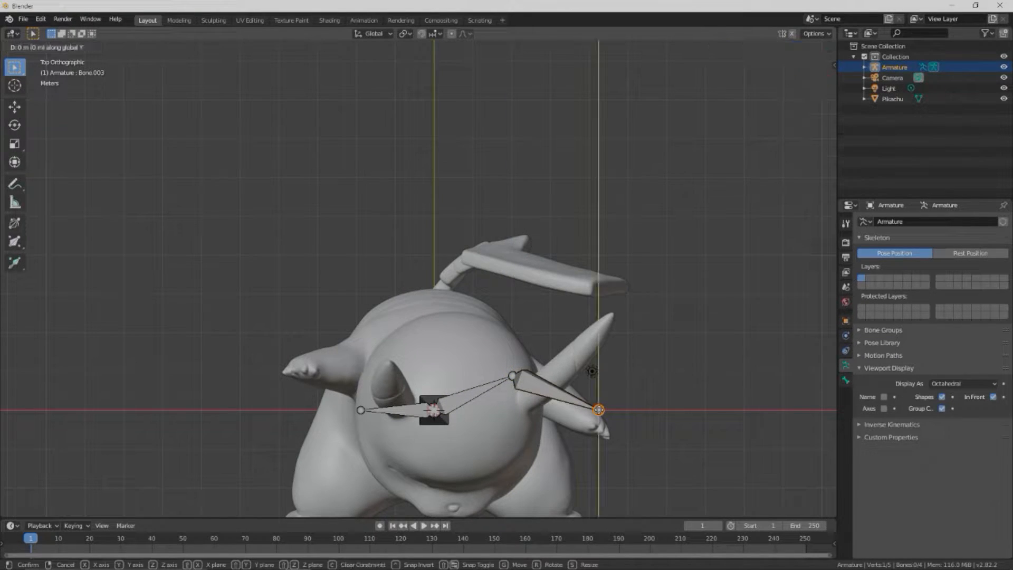
{"action": "left_click", "coordinate": [596, 425]}
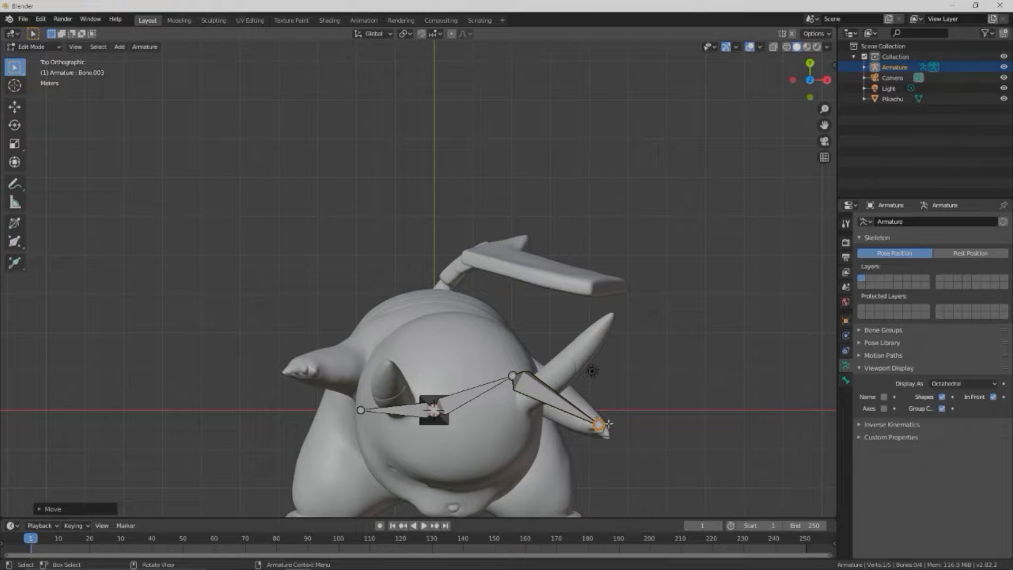
- Lower the positive-X shoulder joint about 0.34 m along Z so the arm bone follows the middle of the arm
{"action": "middle_click_drag", "start_coordinate": [610, 433], "coordinate": [607, 309]}
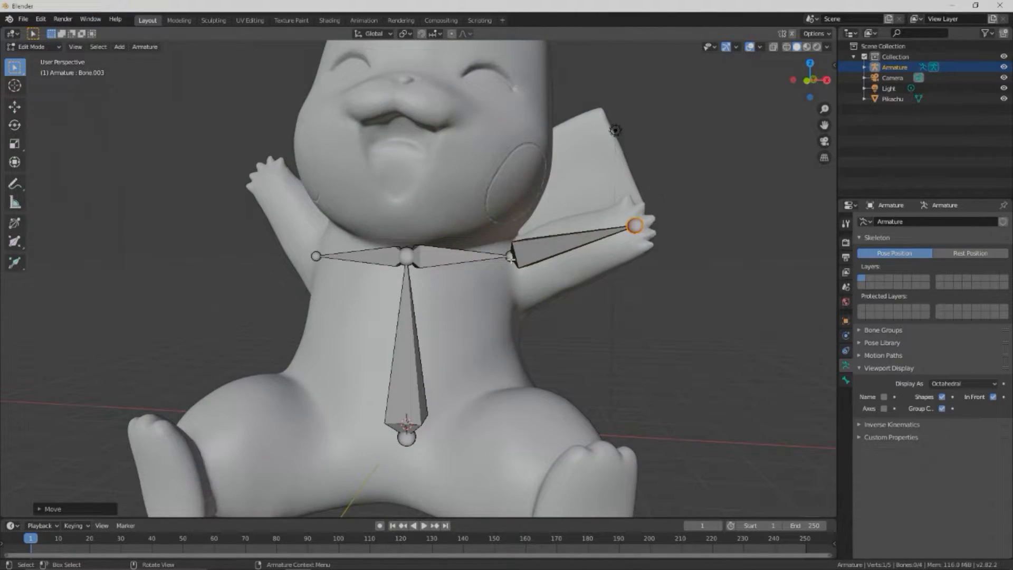
{"action": "left_click", "coordinate": [511, 256]}
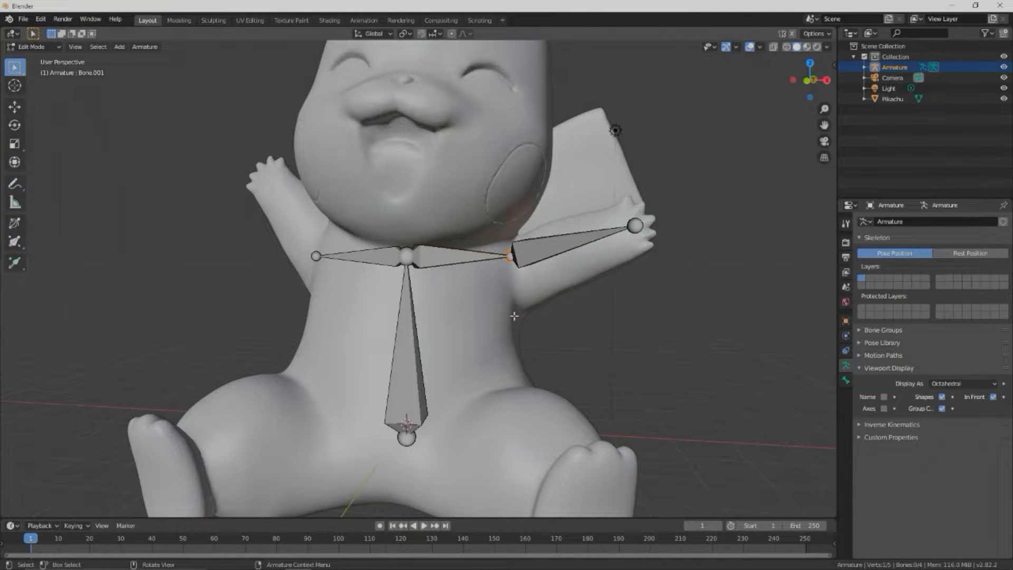
{"action": "key", "text": "g"}
{"action": "key", "text": "z"}
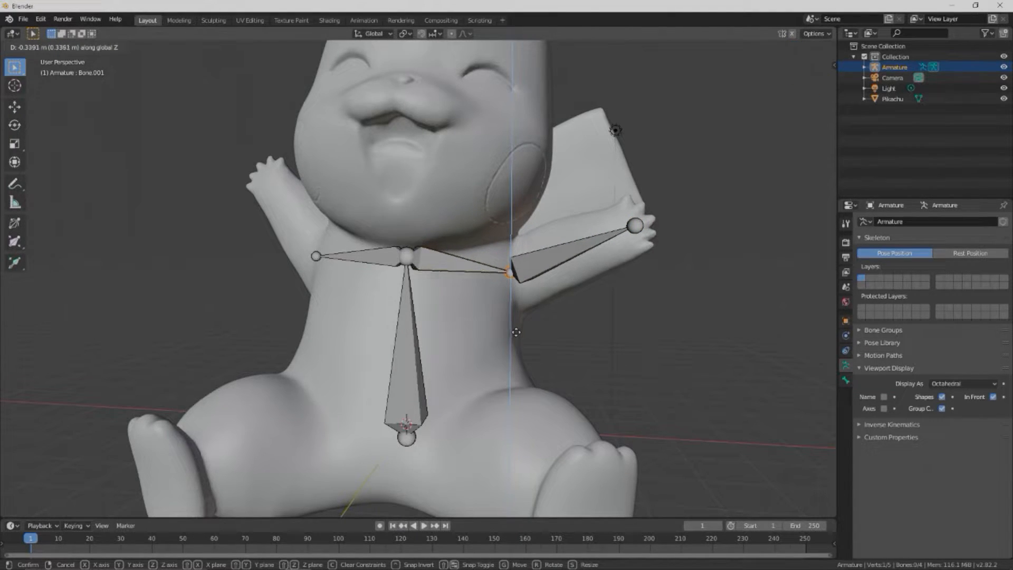
{"action": "left_click", "coordinate": [516, 332]}
- In the front view, extrude an arm bone about 1.9 m along negative X from the other shoulder and raise its tip to hand height
{"action": "left_click", "coordinate": [315, 257]}
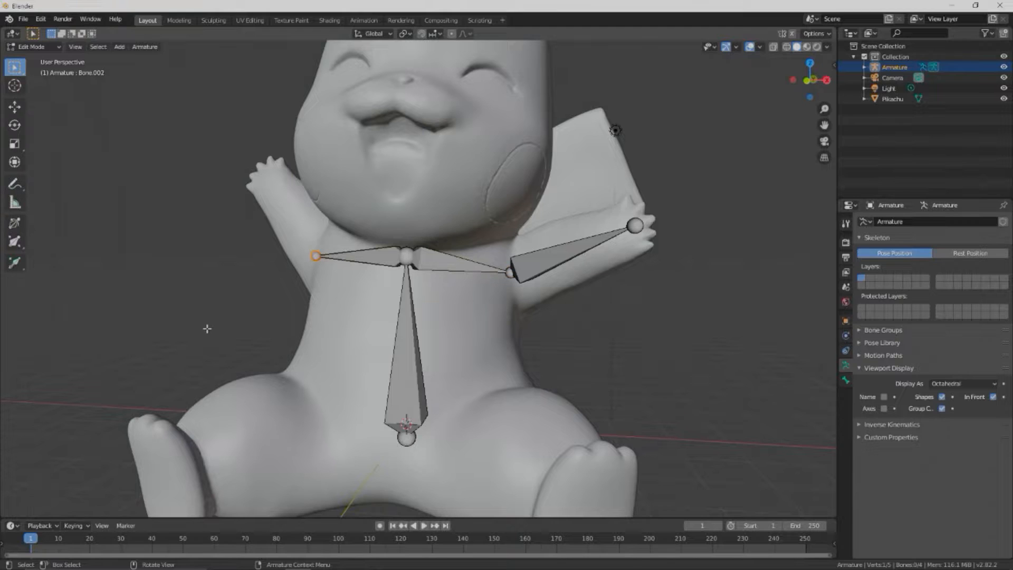
{"action": "middle_click_drag", "start_coordinate": [299, 340], "coordinate": [327, 340]}
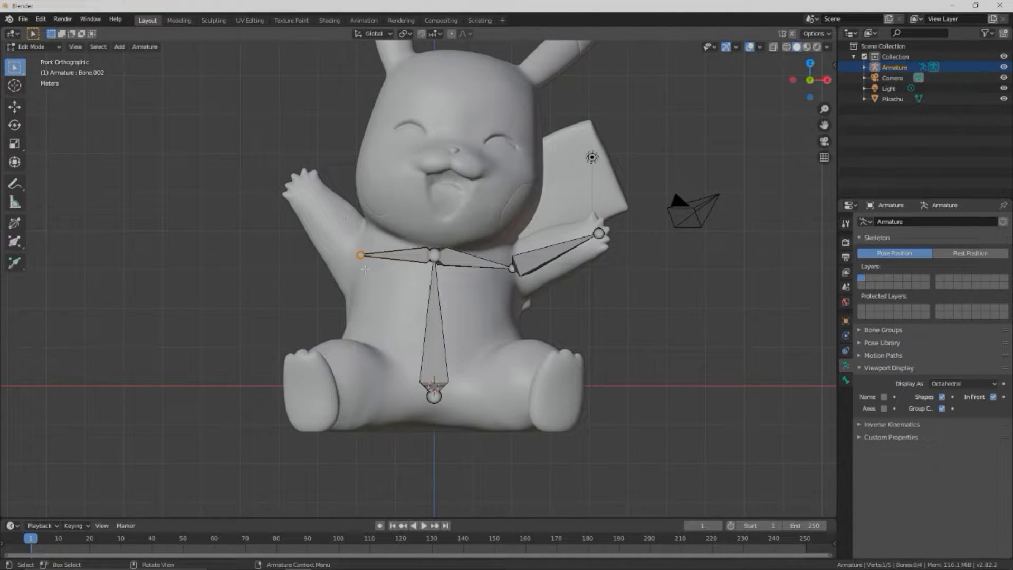
{"action": "key", "text": "e"}
{"action": "key", "text": "x"}
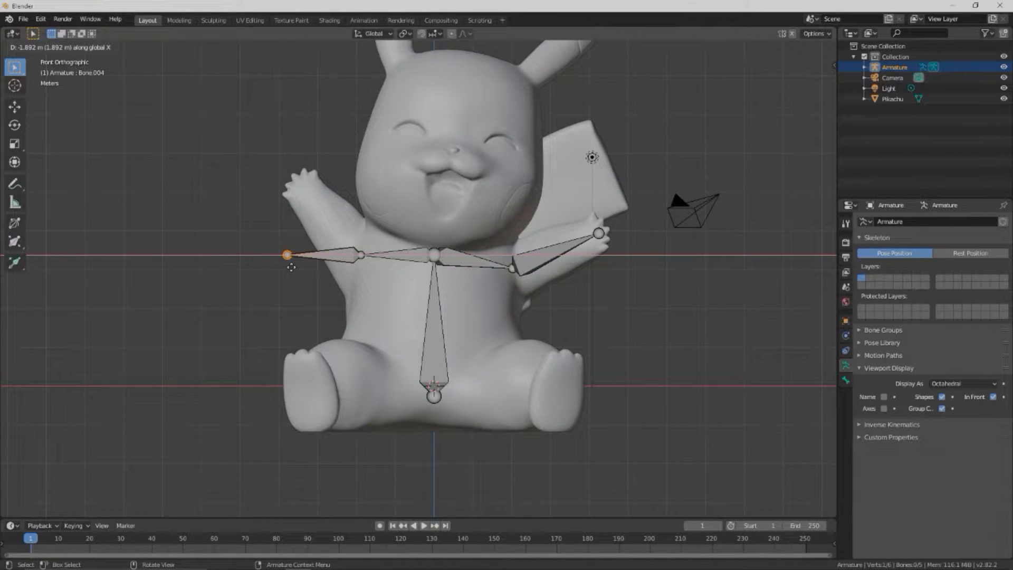
{"action": "left_click", "coordinate": [291, 267]}
{"action": "key", "text": "g"}
{"action": "key", "text": "z"}
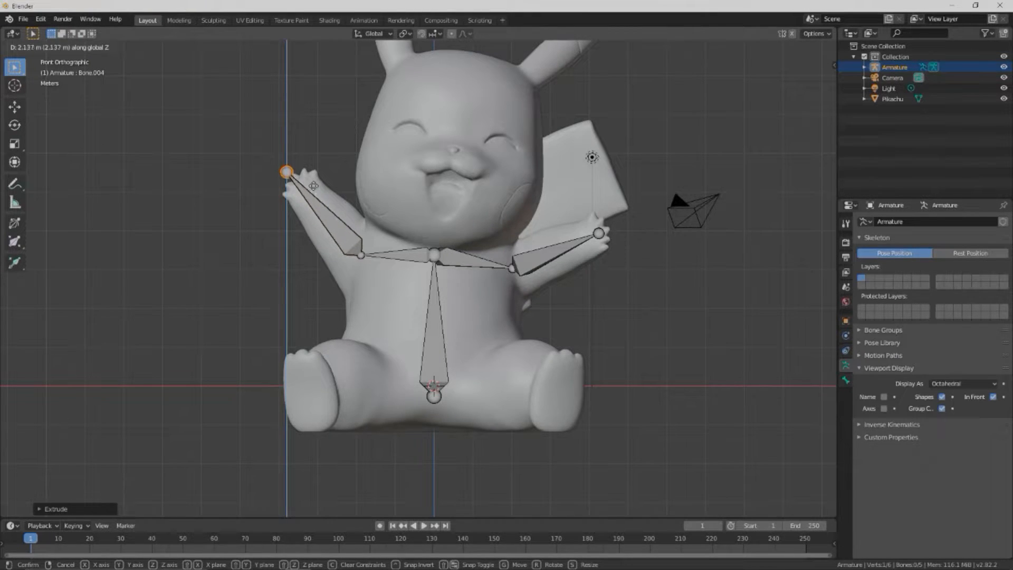
{"action": "left_click", "coordinate": [311, 187]}
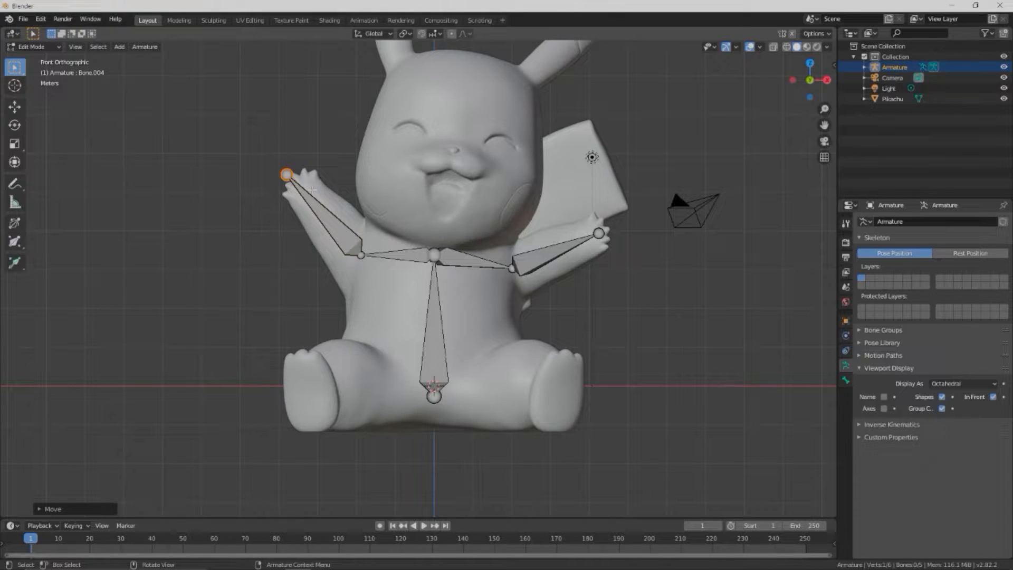
- Move the negative-X arm bone's tip inward along X and slightly down along Z to center it in the hand
{"action": "key", "text": "g"}
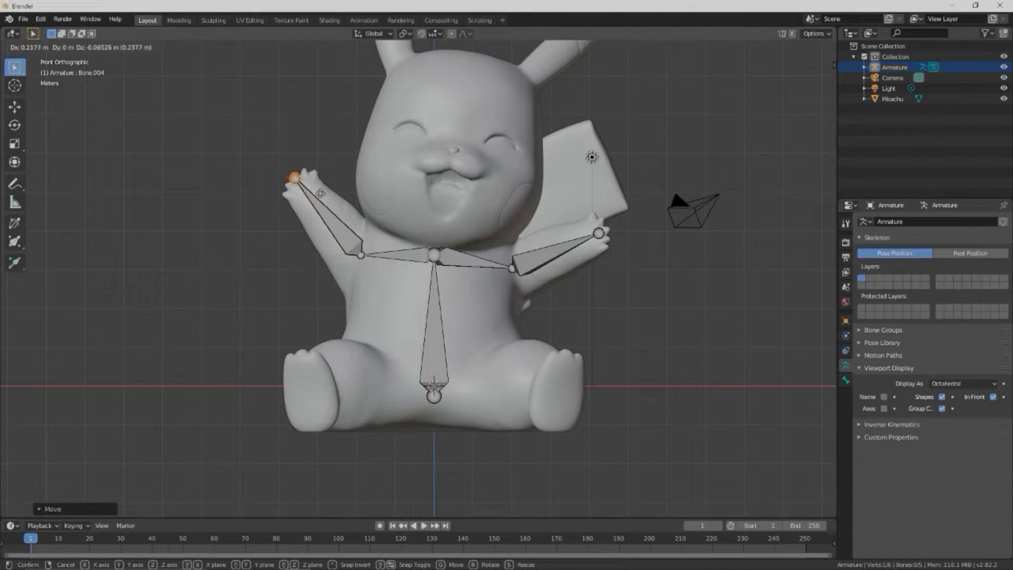
{"action": "key", "text": "x"}
{"action": "left_click", "coordinate": [332, 207]}
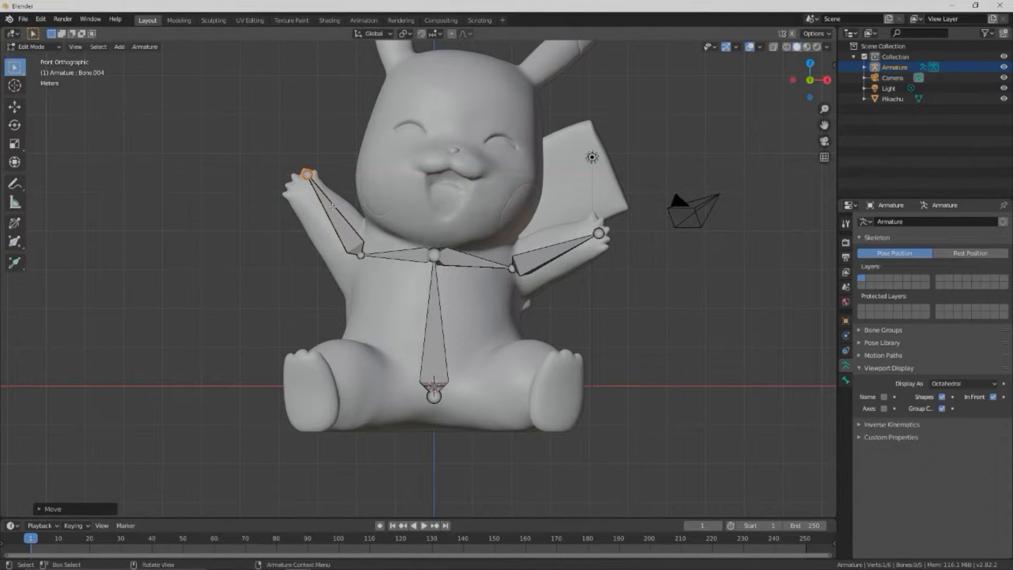
{"action": "key", "text": "g"}
{"action": "key", "text": "z"}
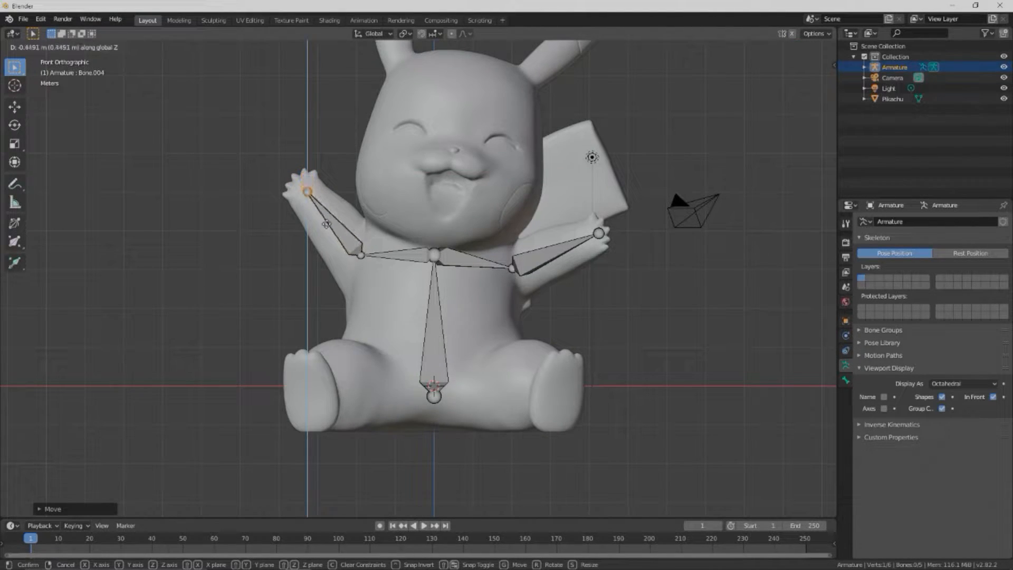
{"action": "left_click", "coordinate": [326, 222]}
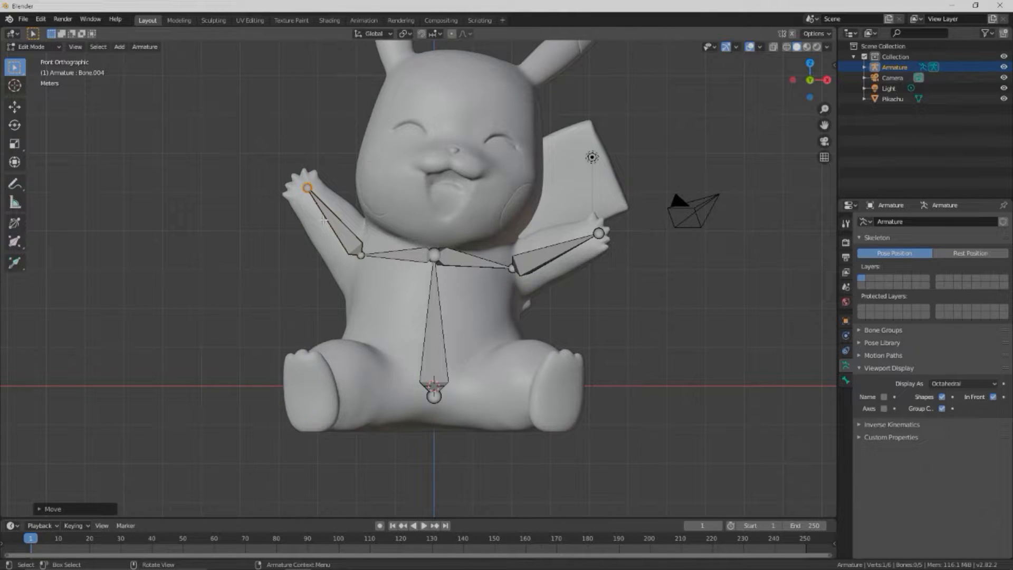
- Select the whole negative-X arm bone and move it back along Y so it lies inside the arm
{"action": "middle_click_drag", "start_coordinate": [319, 219], "coordinate": [300, 248]}
{"action": "middle_click_drag", "start_coordinate": [322, 272], "coordinate": [405, 298]}
{"action": "middle_click_drag", "start_coordinate": [519, 309], "coordinate": [499, 240]}
{"action": "left_click", "coordinate": [476, 237]}
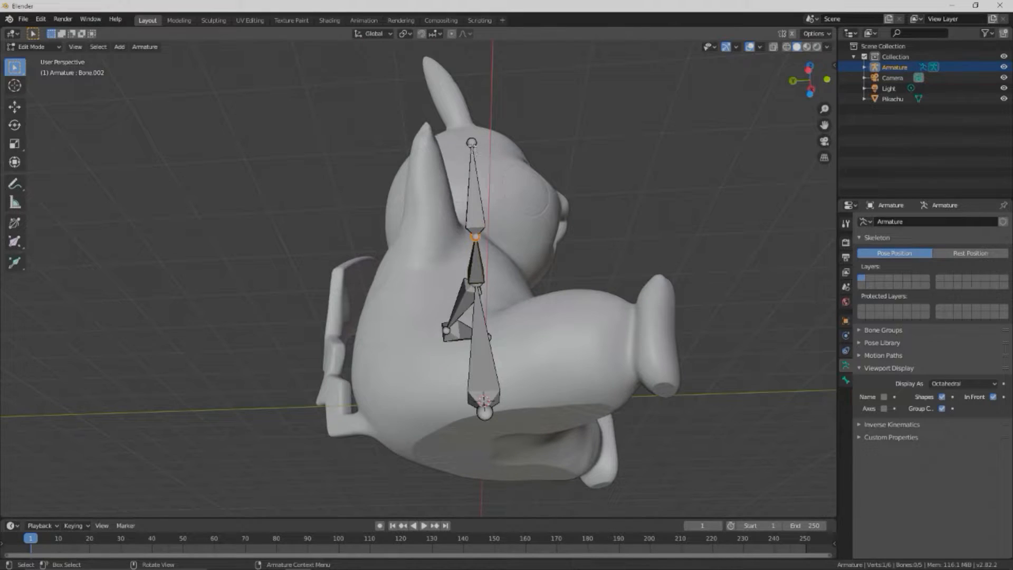
{"action": "left_click", "coordinate": [494, 230], "text": "shift"}
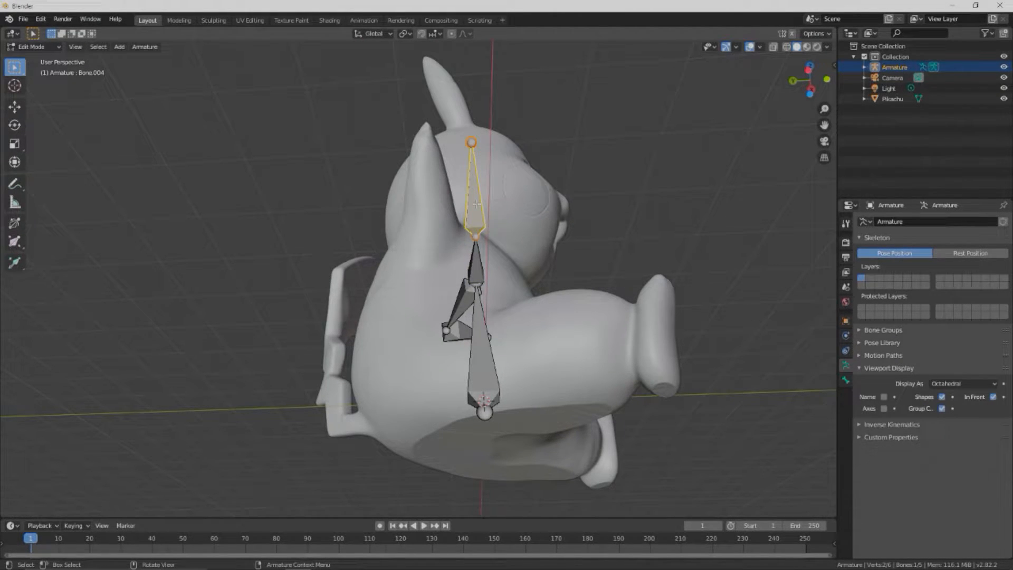
{"action": "key", "text": "g"}
{"action": "key", "text": "y"}
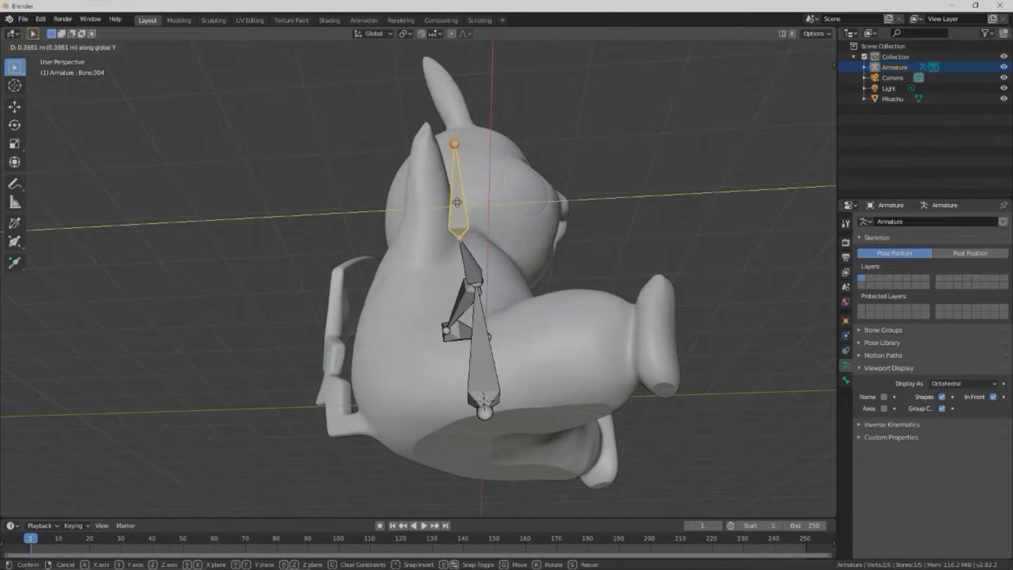
{"action": "left_click", "coordinate": [430, 203]}
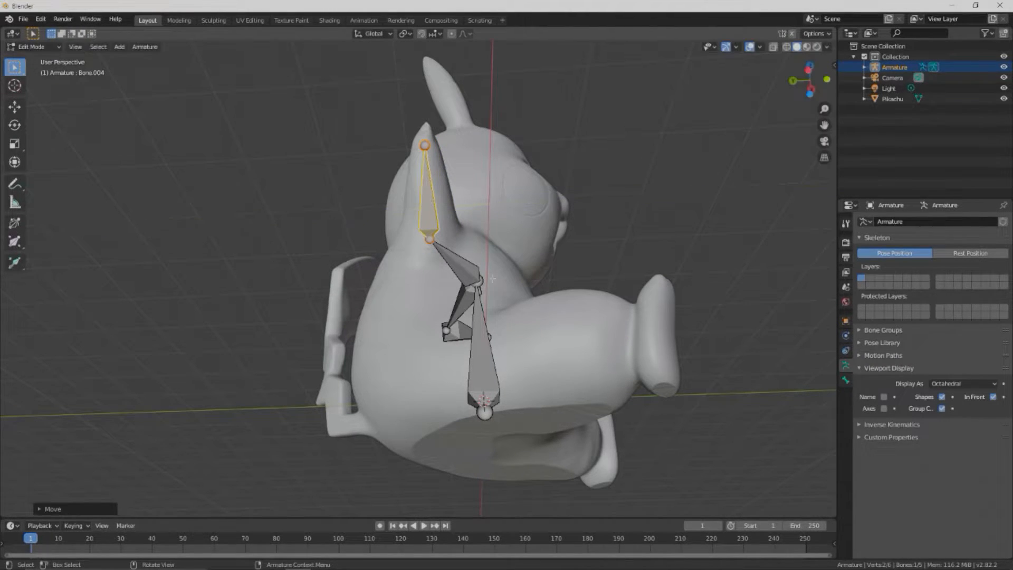
- Move the spine bone's upper joint back along Y to bring it closer in line with the shoulder joints
{"action": "left_click", "coordinate": [478, 281]}
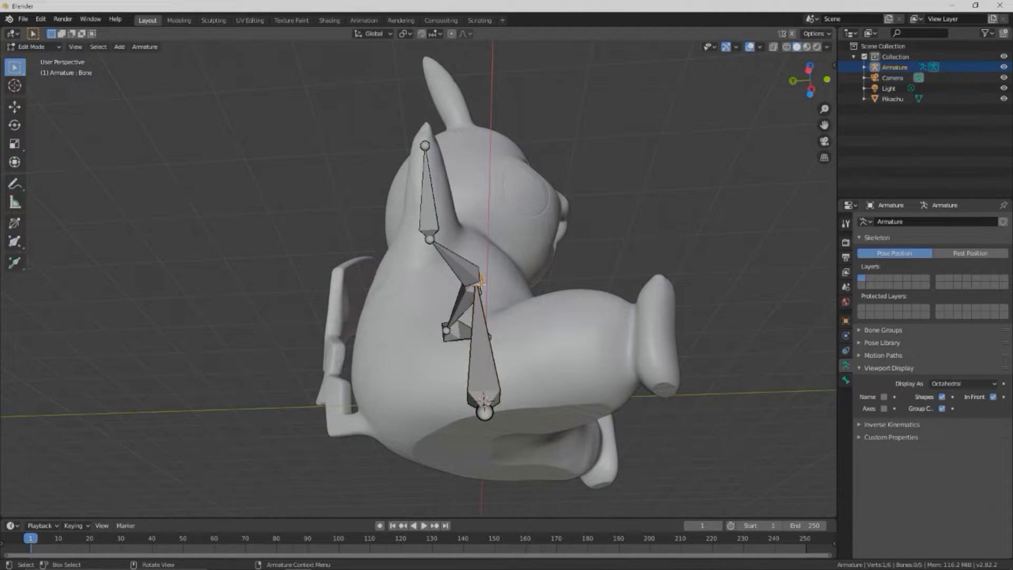
{"action": "key", "text": "g"}
{"action": "key", "text": "y"}
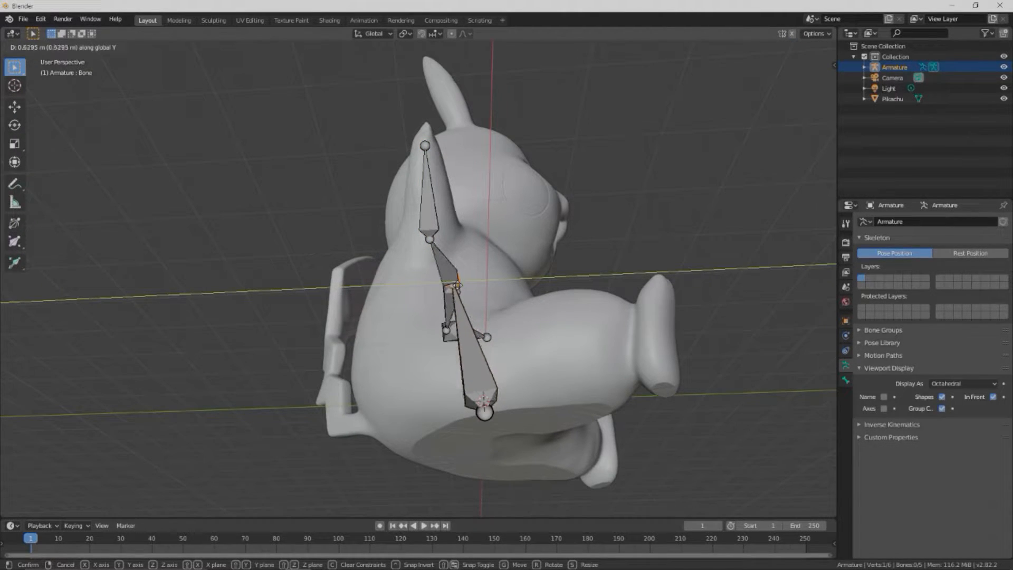
{"action": "left_click", "coordinate": [457, 285]}
{"action": "middle_click_drag", "start_coordinate": [475, 228], "coordinate": [475, 327]}
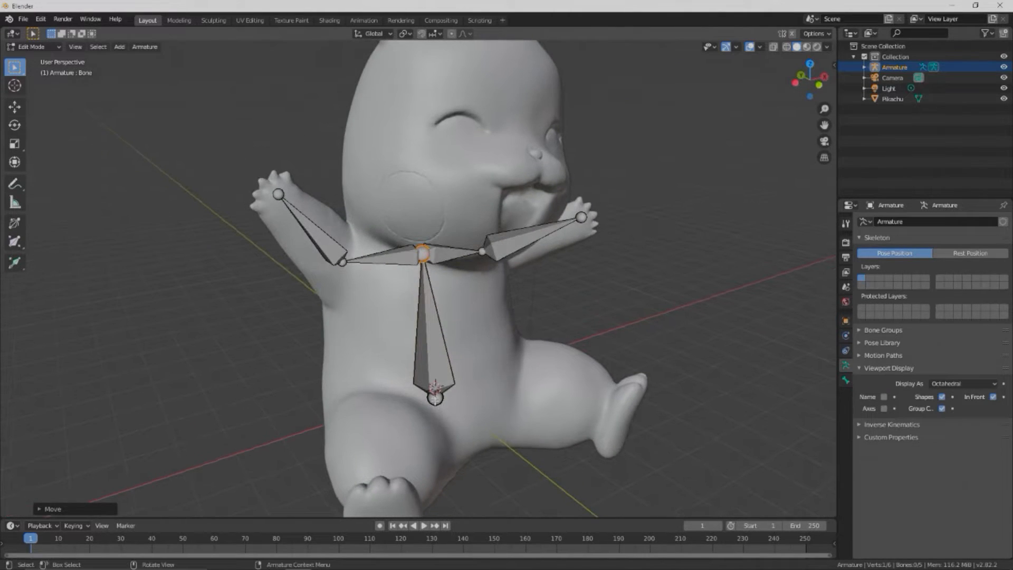
- In the bottom view, extrude a leg bone about 3 m along negative Y from the spine bone's base joint
{"action": "left_click", "coordinate": [434, 397]}
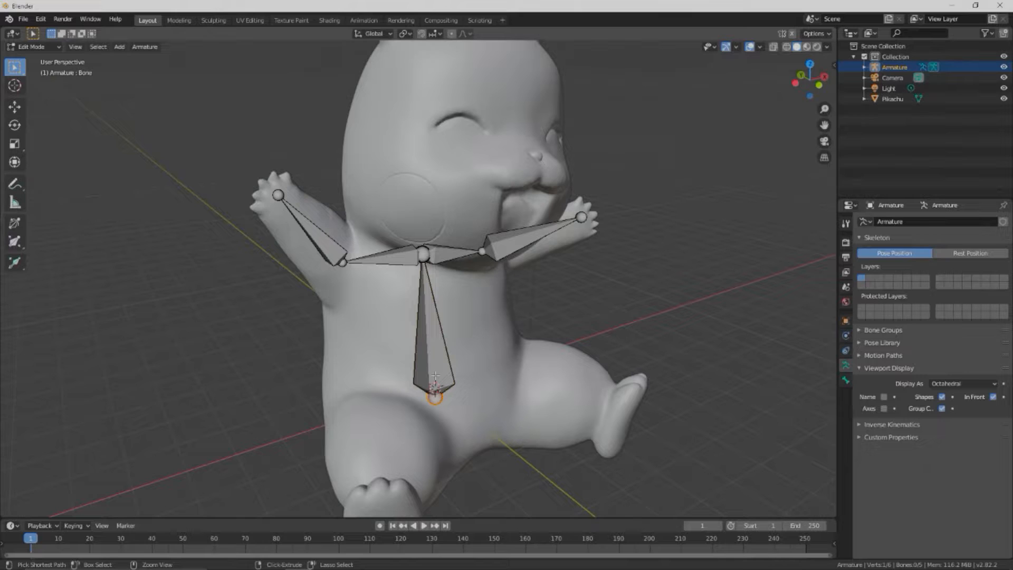
{"action": "key", "text": "ctrl+KP_7"}
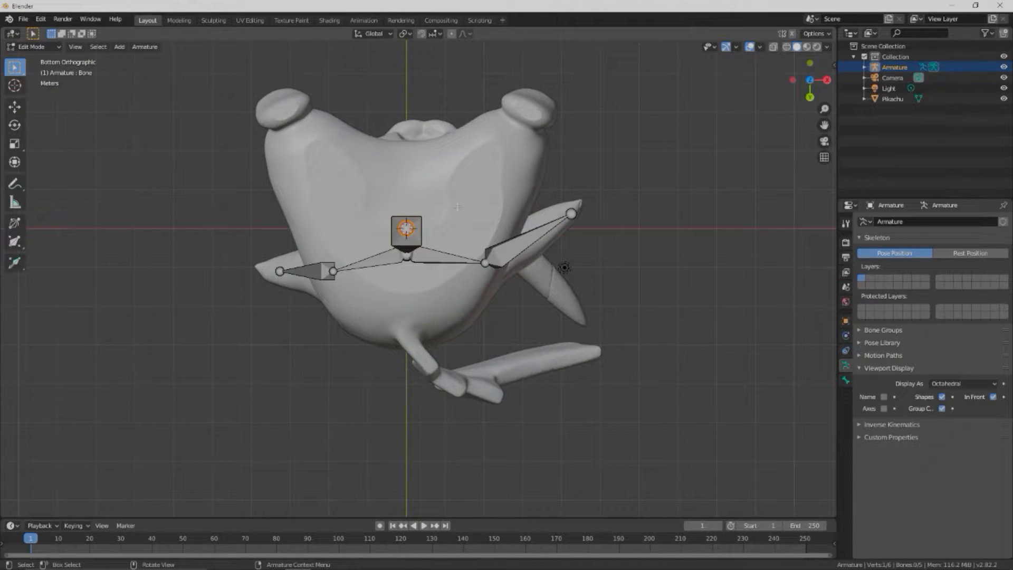
{"action": "key", "text": "e"}
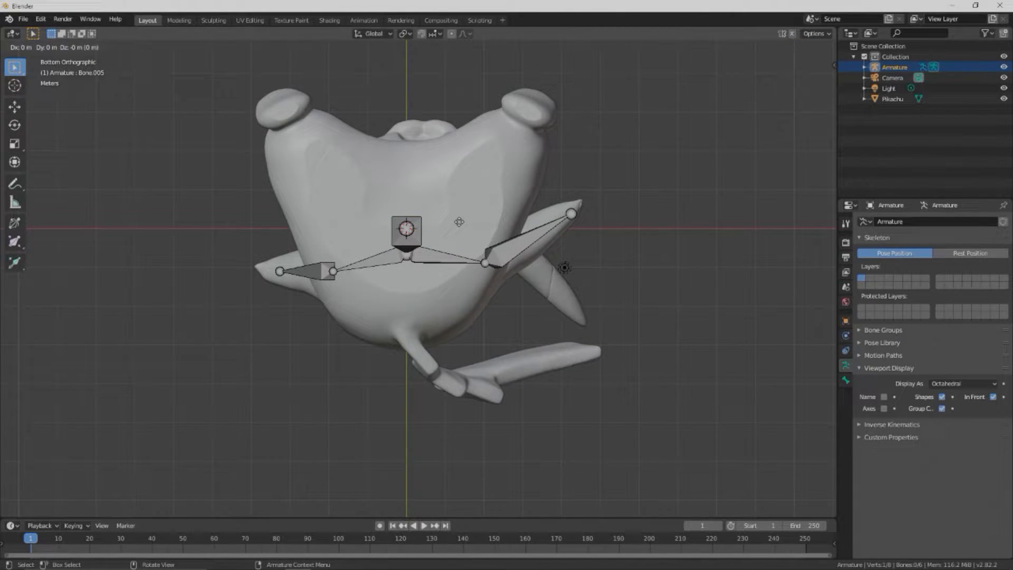
{"action": "key", "text": "y"}
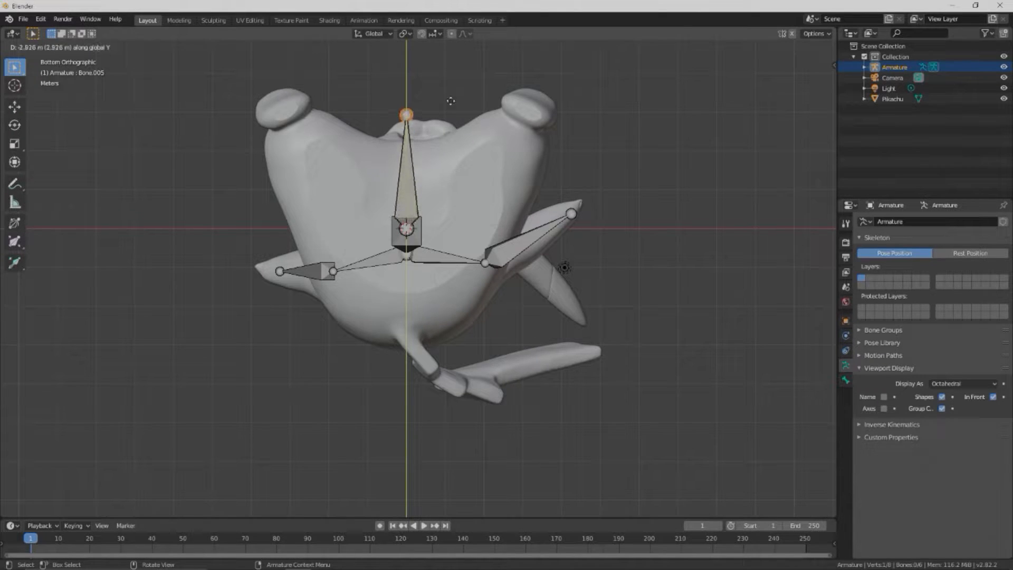
{"action": "left_click", "coordinate": [451, 98]}
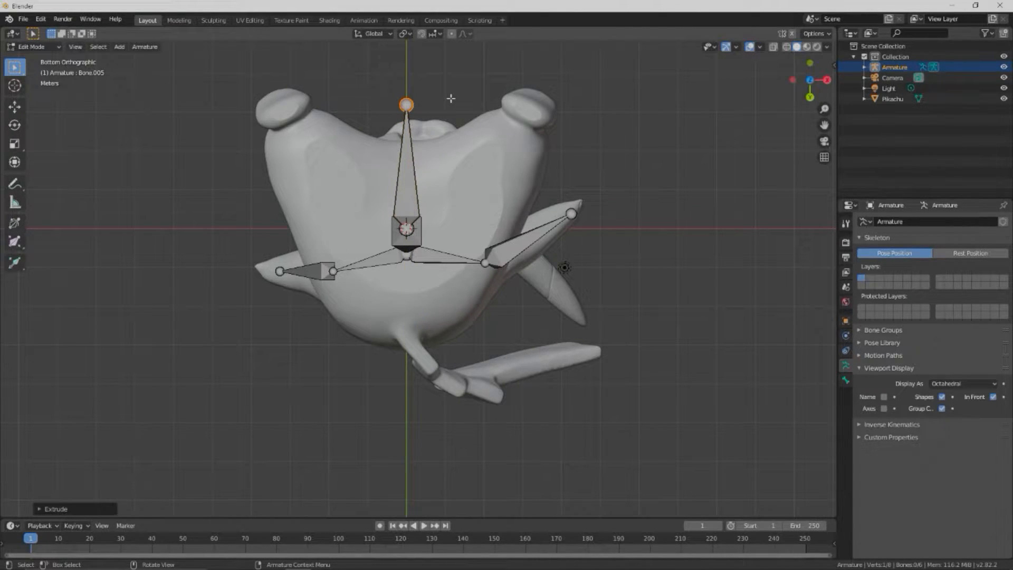
- Move the new leg bone's tip about 3.2 m along positive X into the foot
{"action": "key", "text": "g"}
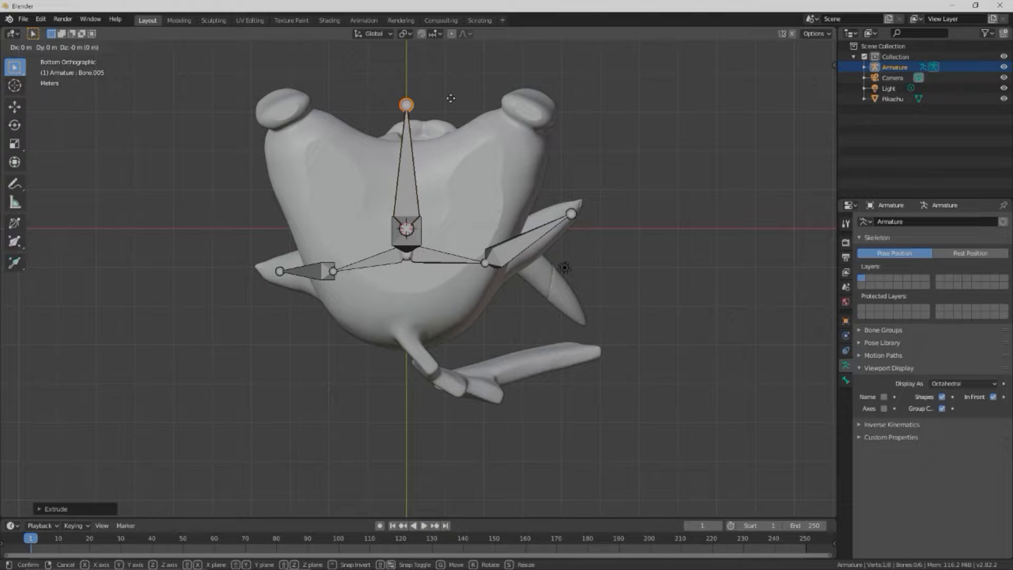
{"action": "key", "text": "x"}
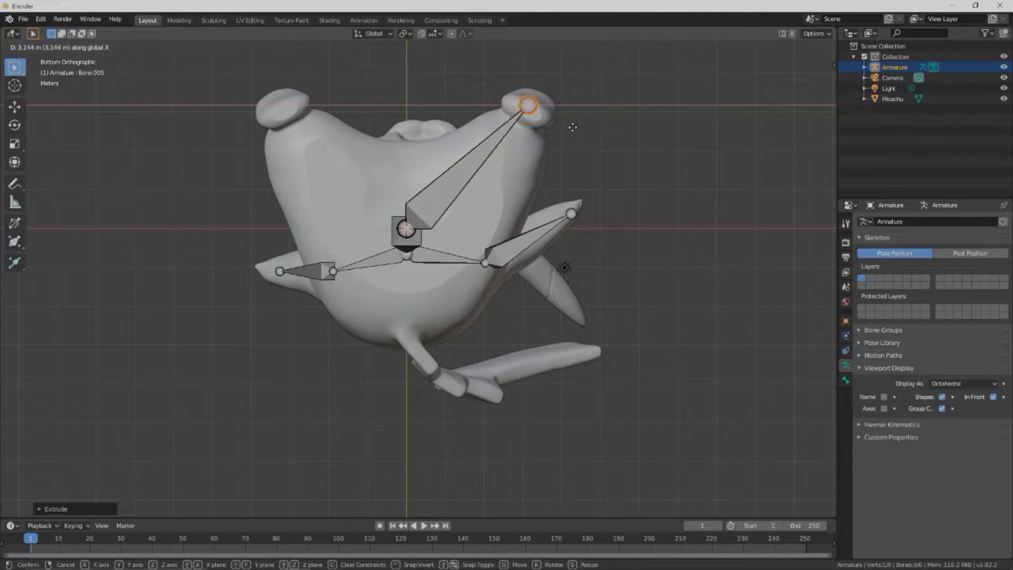
{"action": "left_click", "coordinate": [576, 129]}
- Extrude a second leg bone about 3.4 m along negative X from the spine bone's base joint
{"action": "left_click", "coordinate": [405, 228]}
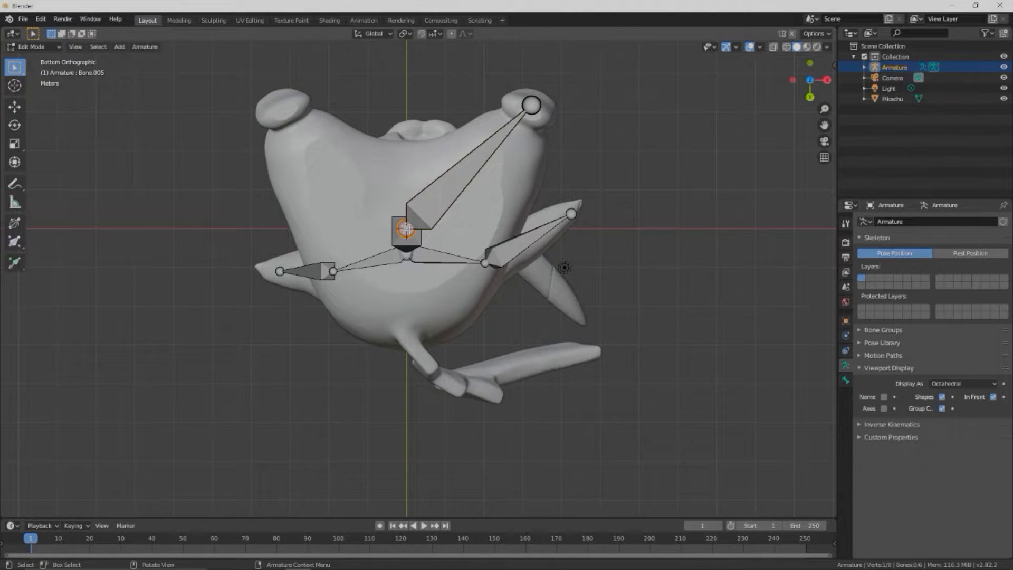
{"action": "key", "text": "e"}
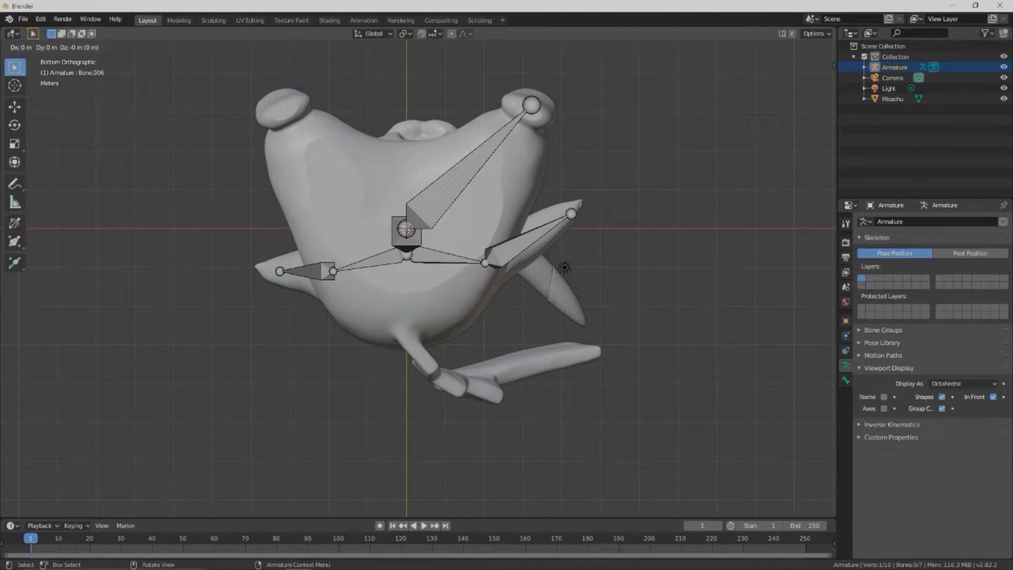
{"action": "key", "text": "x"}
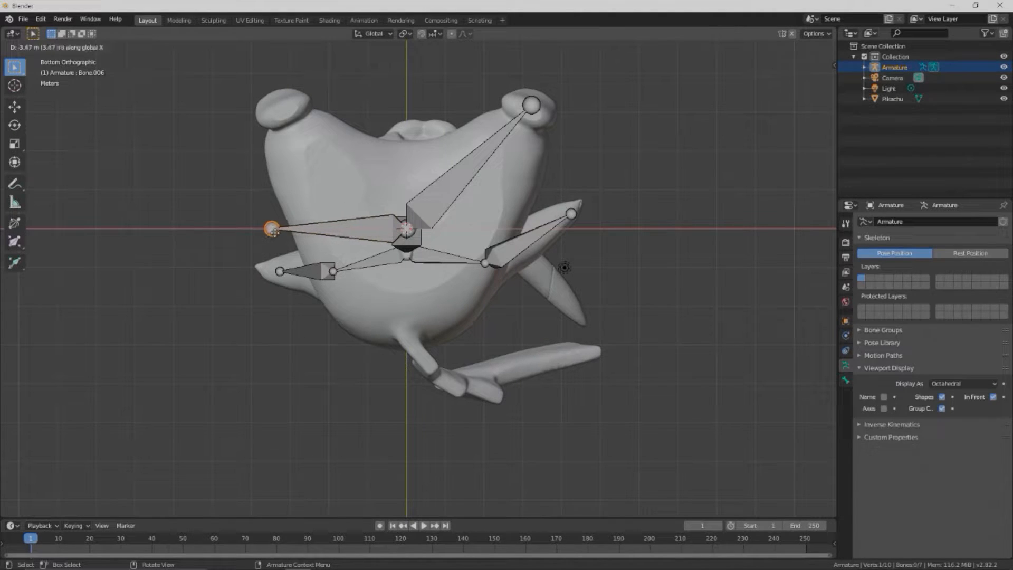
{"action": "left_click", "coordinate": [278, 232]}
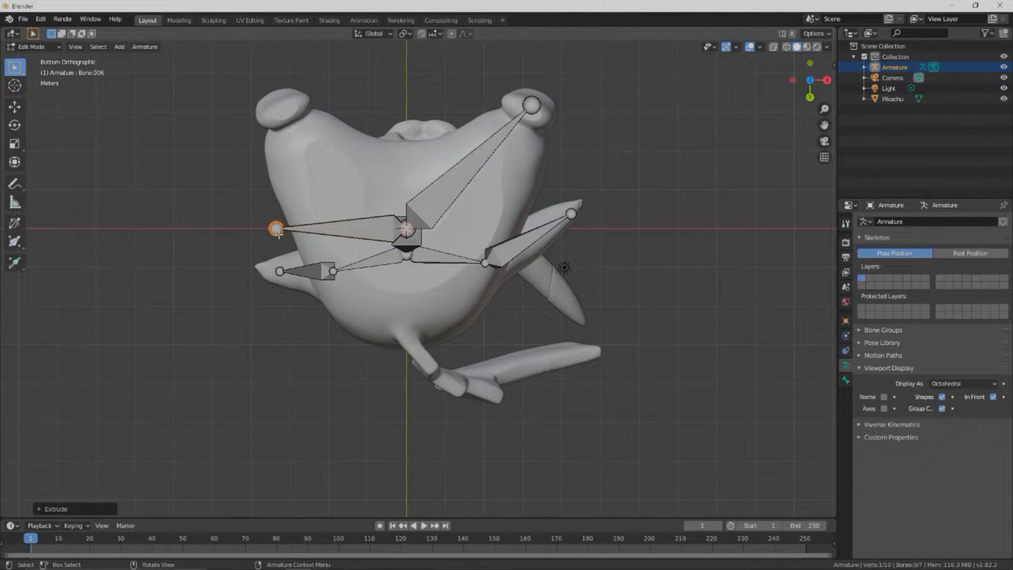
- Move the second leg bone's tip about 3 m along negative Y into the negative-X foot
{"action": "key", "text": "g"}
{"action": "key", "text": "y"}
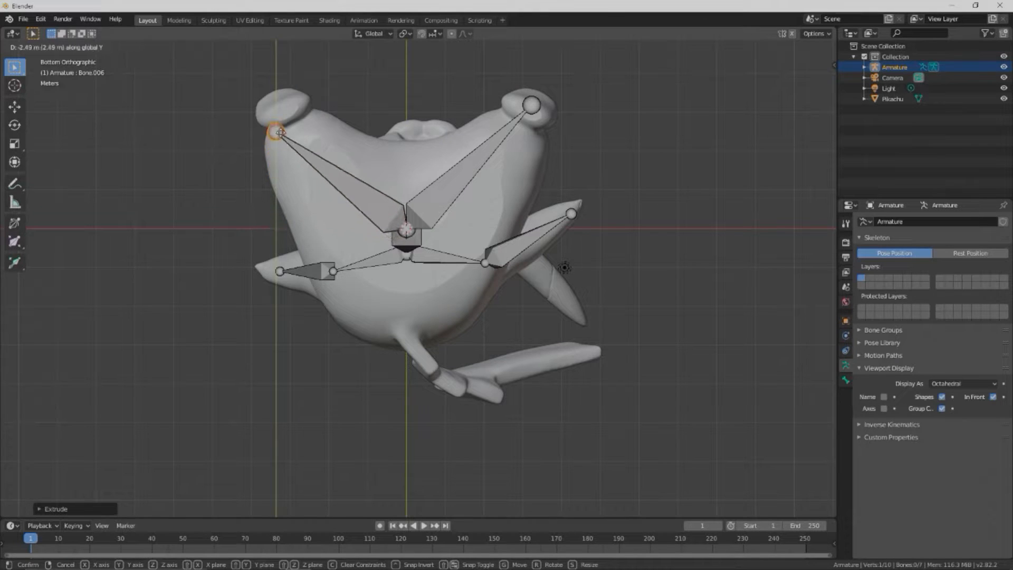
{"action": "left_click", "coordinate": [275, 108]}
- Subdivide the positive-X leg bone once to add a knee joint
{"action": "middle_click_drag", "start_coordinate": [326, 108], "coordinate": [439, 434]}
{"action": "middle_click_drag", "start_coordinate": [521, 359], "coordinate": [480, 278], "text": "shift"}
{"action": "scroll", "coordinate": [447, 352], "scroll_direction": "up", "scroll_amount": 3}
{"action": "middle_click_drag", "start_coordinate": [639, 467], "coordinate": [630, 357]}
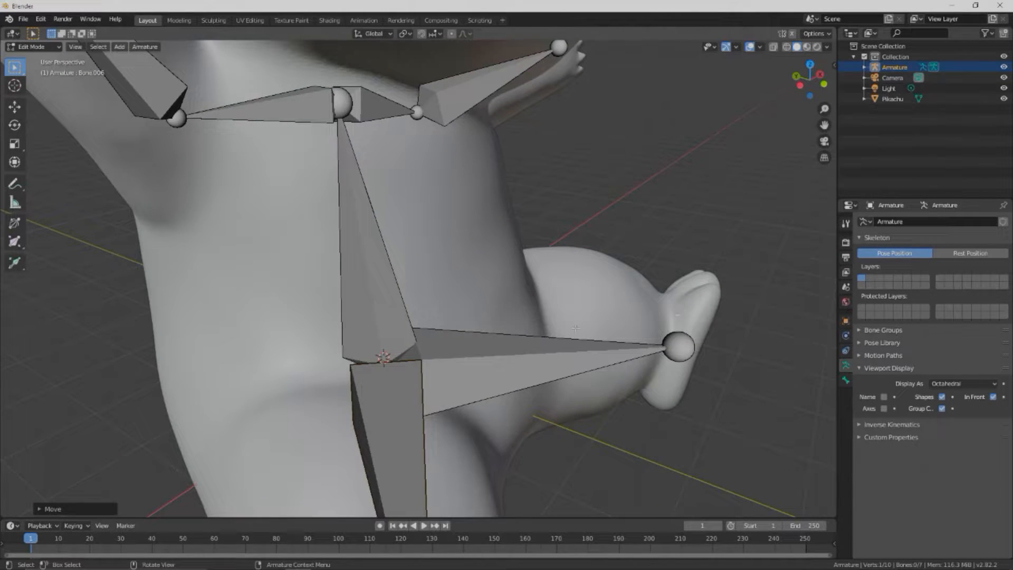
{"action": "middle_click_drag", "start_coordinate": [550, 297], "coordinate": [580, 359]}
{"action": "left_click", "coordinate": [688, 405]}
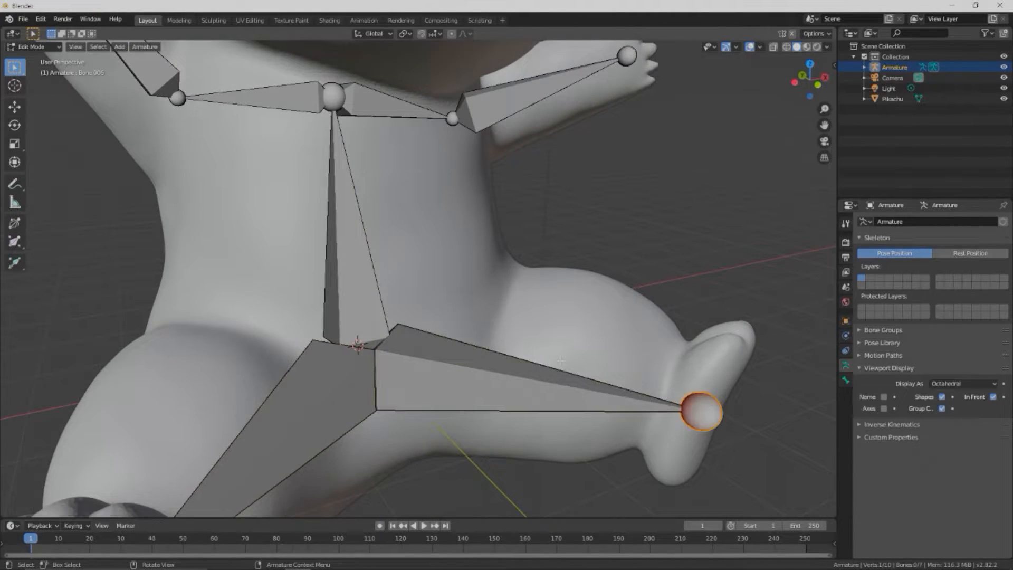
{"action": "left_click", "coordinate": [446, 380]}
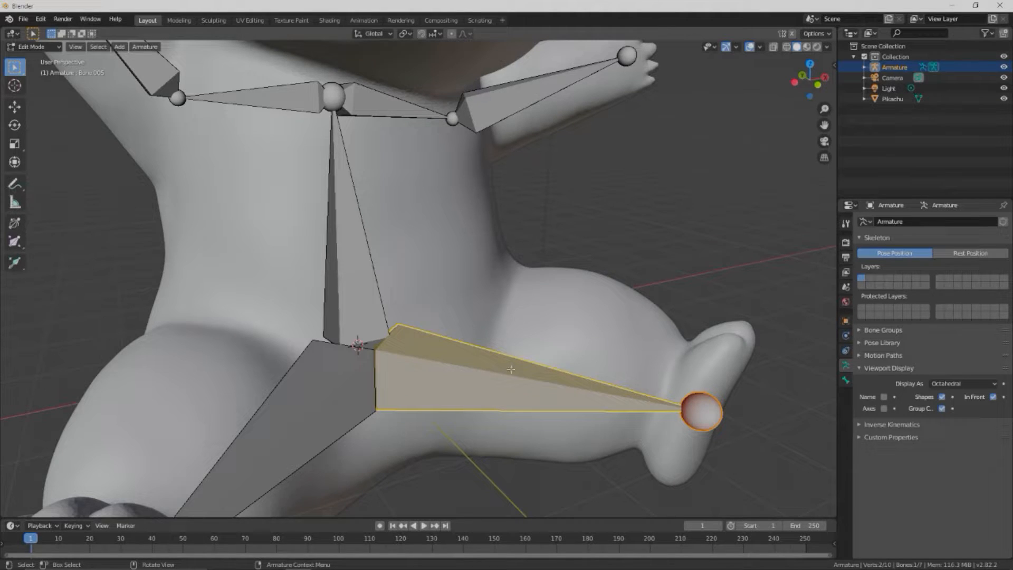
{"action": "right_click", "coordinate": [472, 380]}
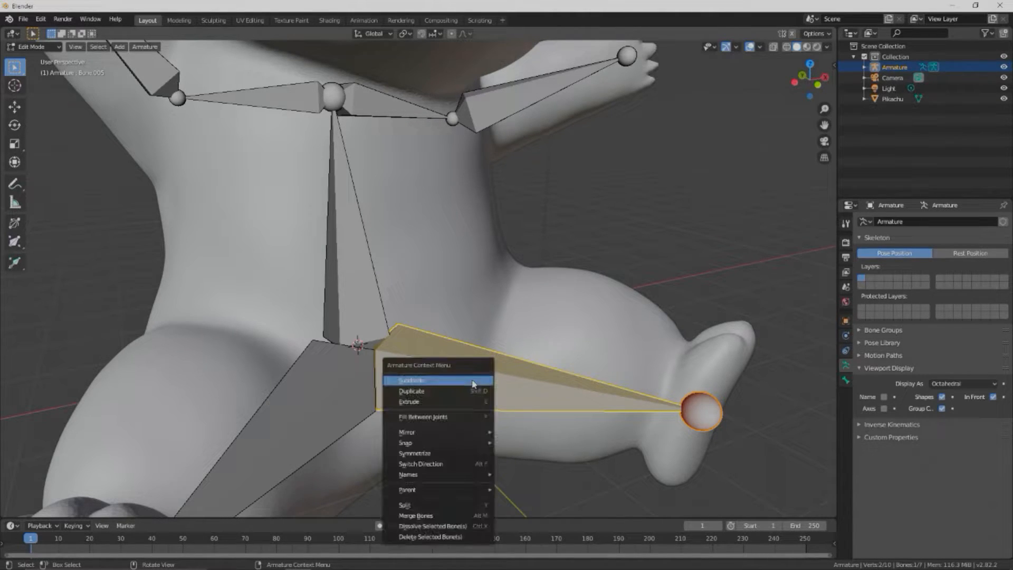
{"action": "left_click", "coordinate": [466, 385]}
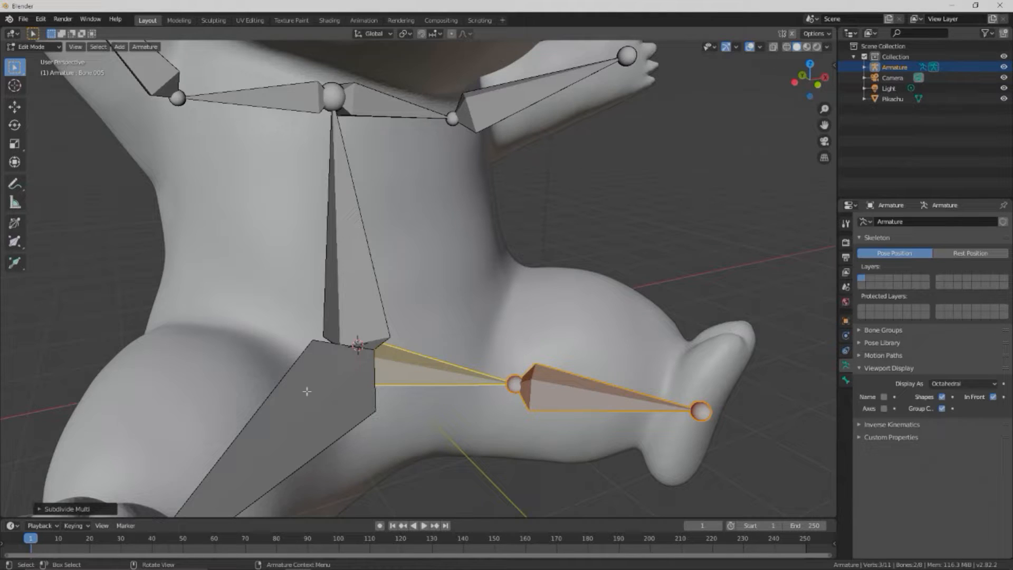
- Subdivide the negative-X leg bone once to add its knee joint
{"action": "left_click", "coordinate": [301, 415]}
{"action": "right_click", "coordinate": [287, 414]}
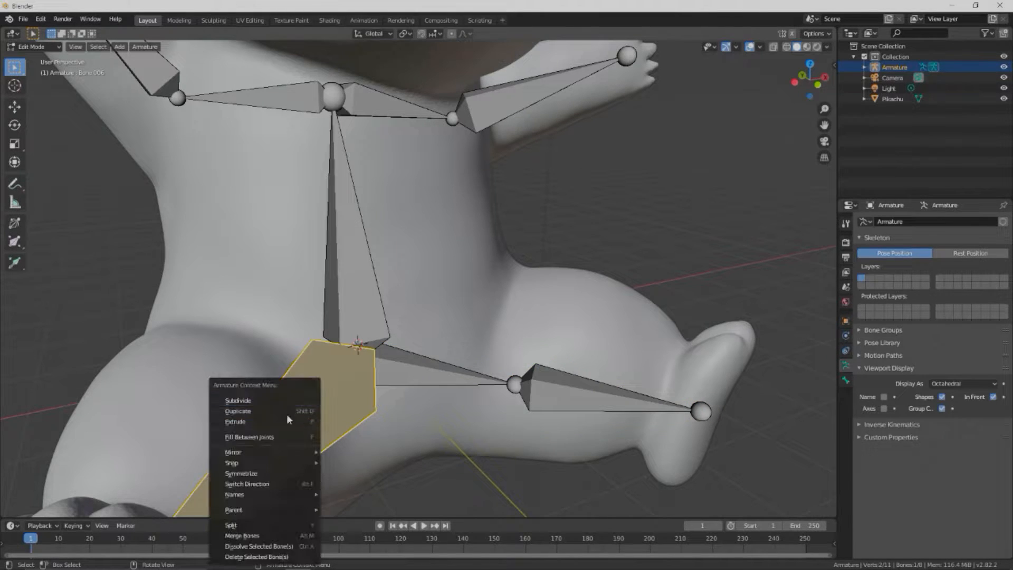
{"action": "left_click", "coordinate": [259, 404]}
- Try subdividing the positive-X arm bone and undo the subdivision
{"action": "middle_click_drag", "start_coordinate": [327, 380], "coordinate": [364, 377]}
{"action": "middle_click_drag", "start_coordinate": [564, 201], "coordinate": [492, 286], "text": "shift"}
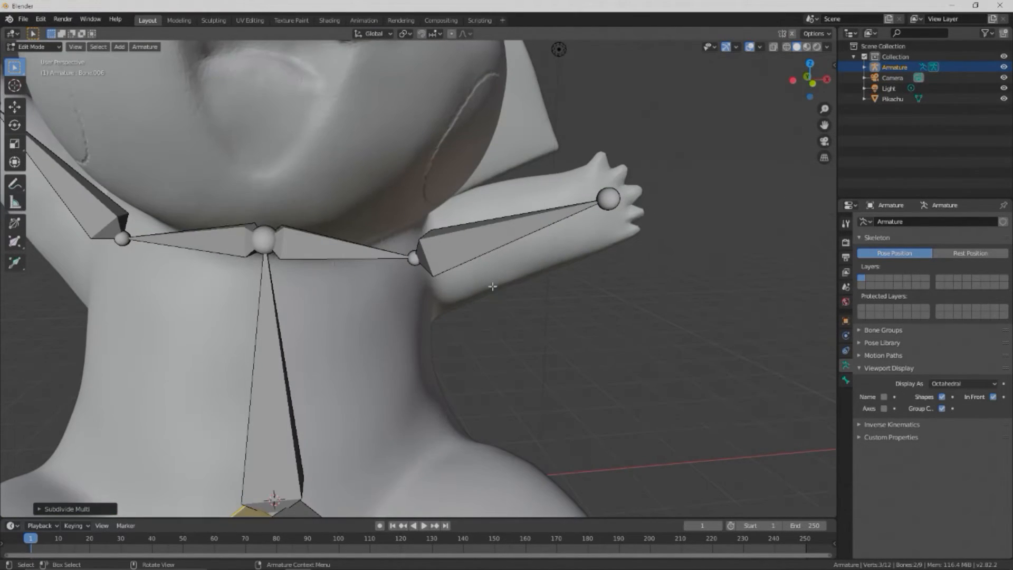
{"action": "left_click", "coordinate": [480, 246]}
{"action": "right_click", "coordinate": [481, 245]}
{"action": "left_click", "coordinate": [482, 241]}
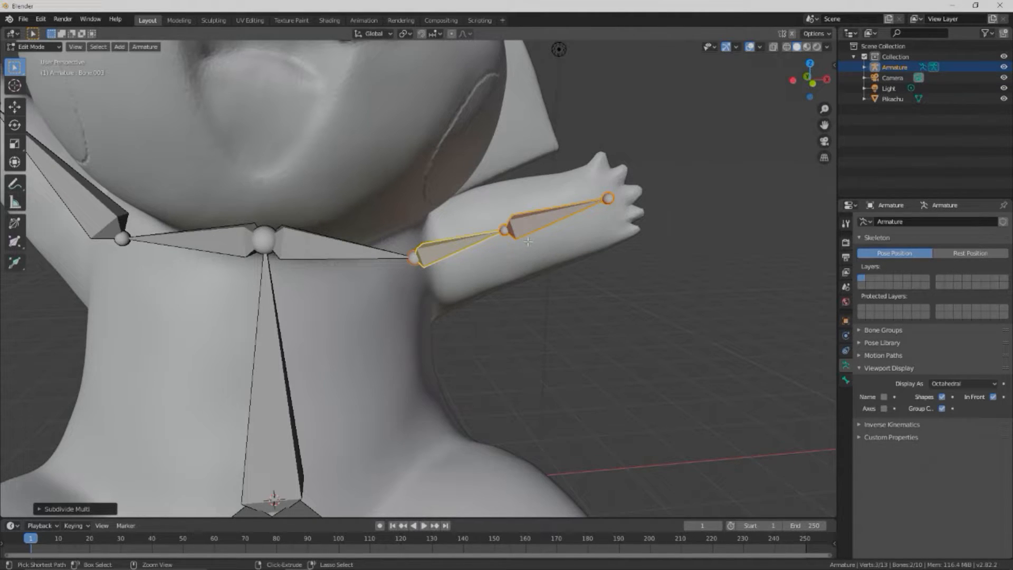
{"action": "key", "text": "ctrl+z"}
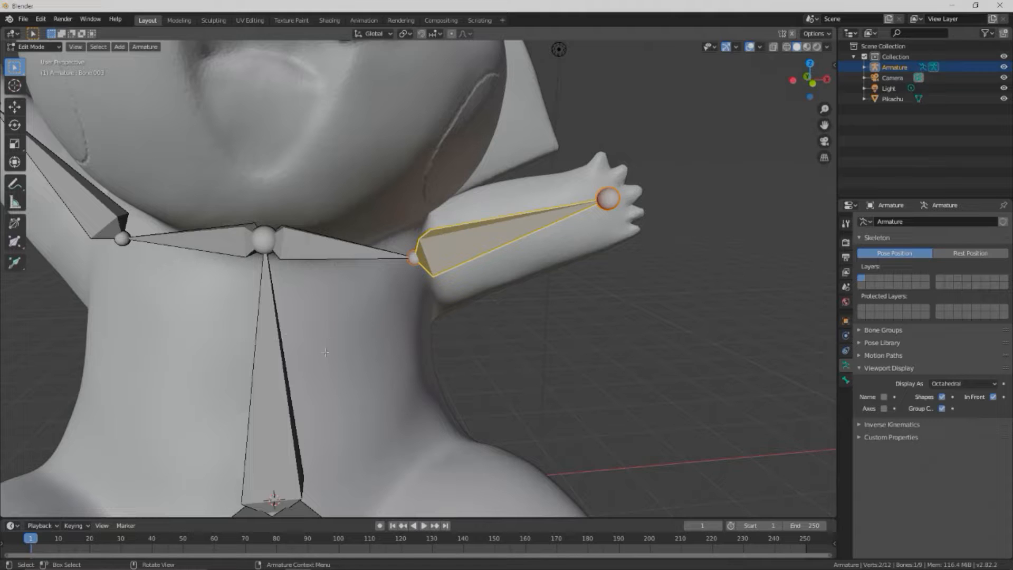
- In the front view, extrude a head bone about 4.8 m up along Z from the spine bone's upper joint
{"action": "middle_click_drag", "start_coordinate": [336, 358], "coordinate": [445, 312]}
{"action": "middle_click_drag", "start_coordinate": [562, 371], "coordinate": [313, 496]}
{"action": "scroll", "coordinate": [315, 401], "scroll_direction": "down", "scroll_amount": 3}
{"action": "middle_click_drag", "start_coordinate": [317, 294], "coordinate": [355, 206]}
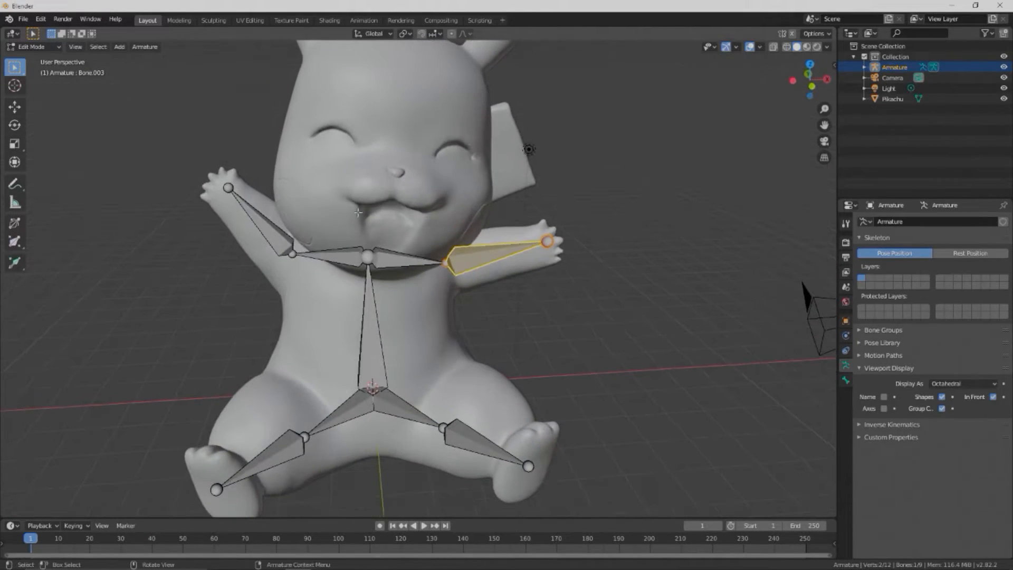
{"action": "left_click", "coordinate": [368, 257]}
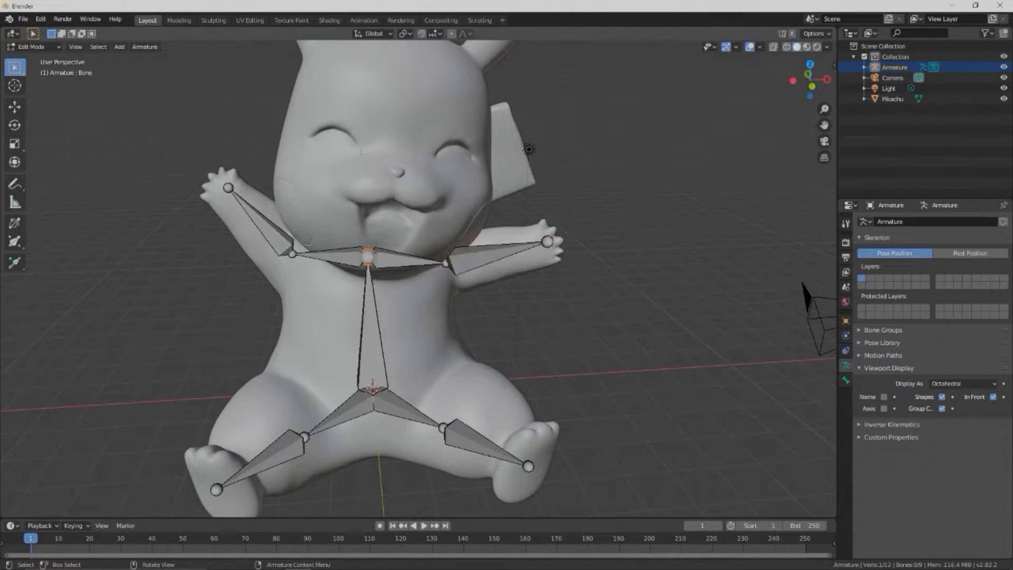
{"action": "key", "text": "KP_1"}
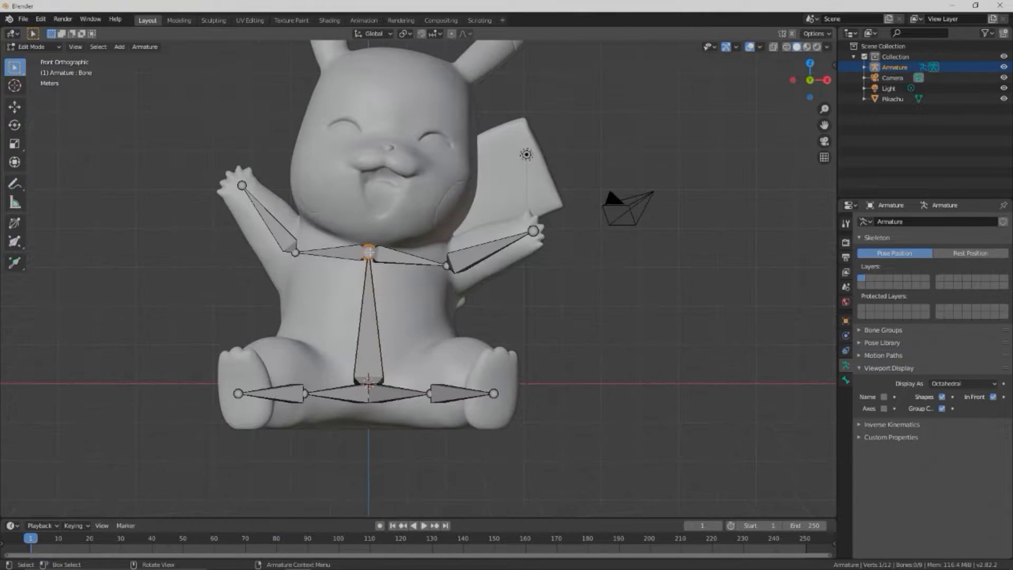
{"action": "key", "text": "e"}
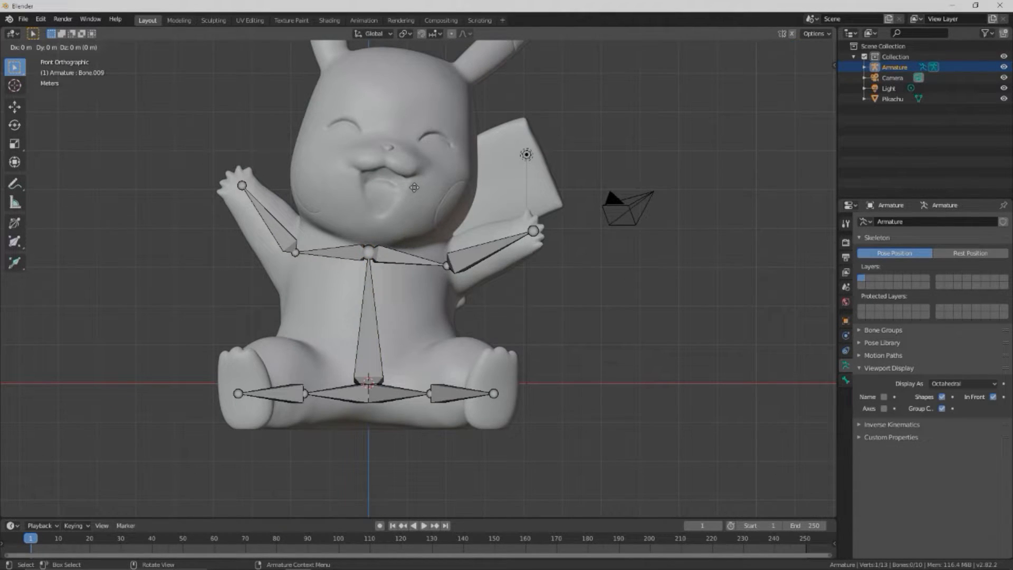
{"action": "key", "text": "z"}
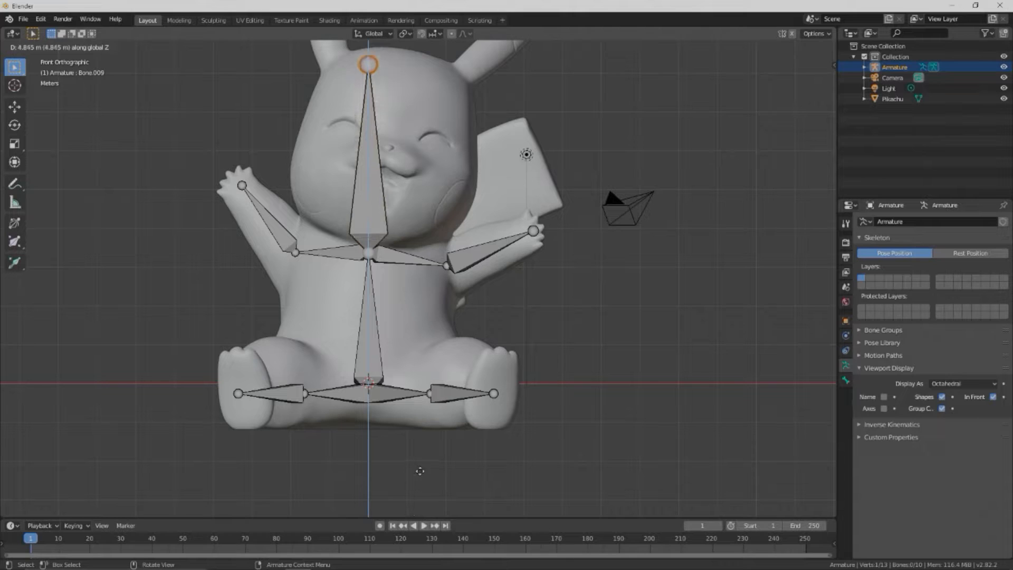
{"action": "left_click", "coordinate": [431, 478]}
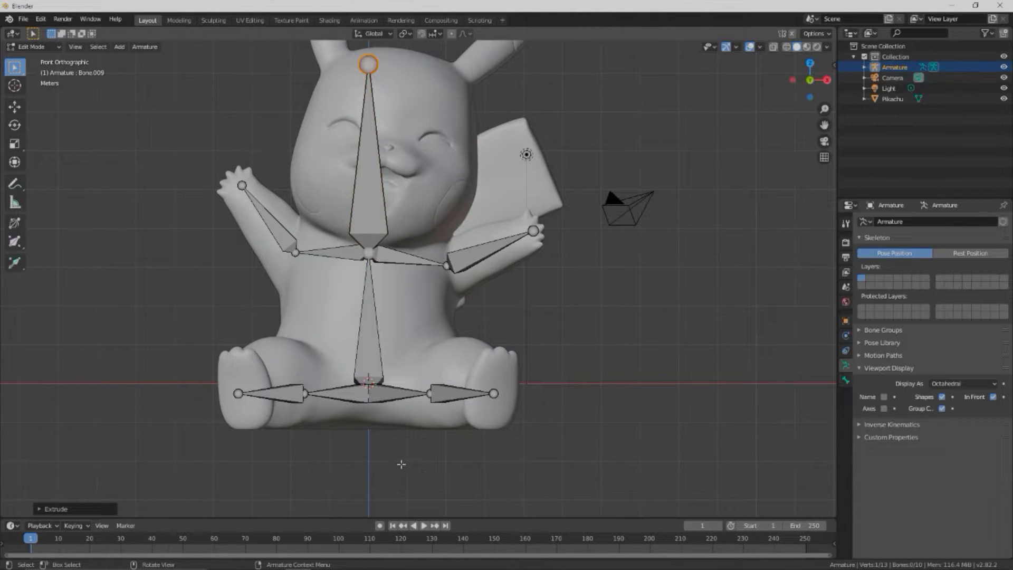
- Move the head bone's tip about 0.65 m along positive X to center it in the tilted head
{"action": "key", "text": "g"}
{"action": "key", "text": "x"}
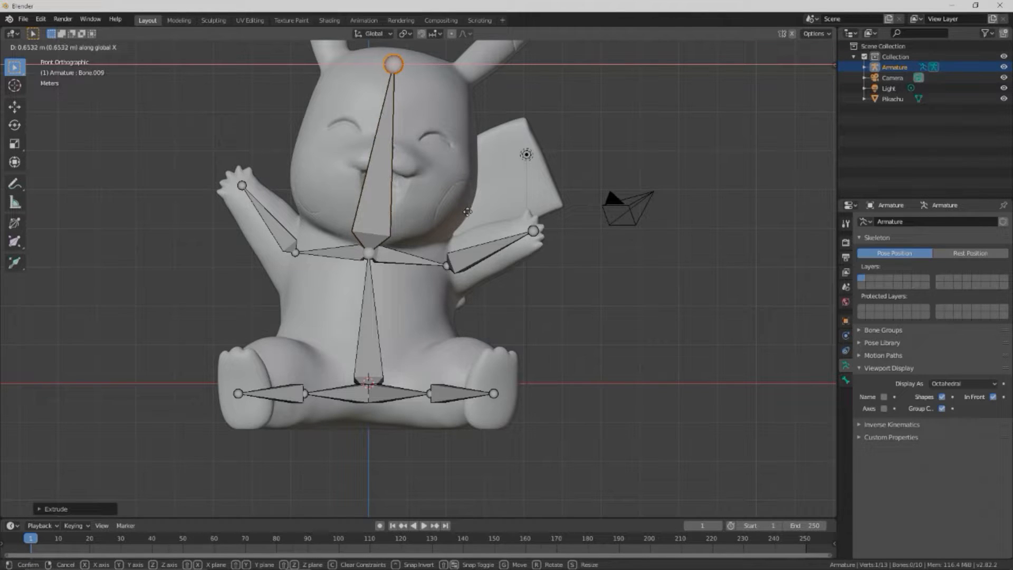
{"action": "left_click", "coordinate": [467, 212]}
- In the top view, extrude a bone about 1.65 m along positive X from the head bone's tip toward the ear's base
{"action": "middle_click_drag", "start_coordinate": [420, 92], "coordinate": [383, 217]}
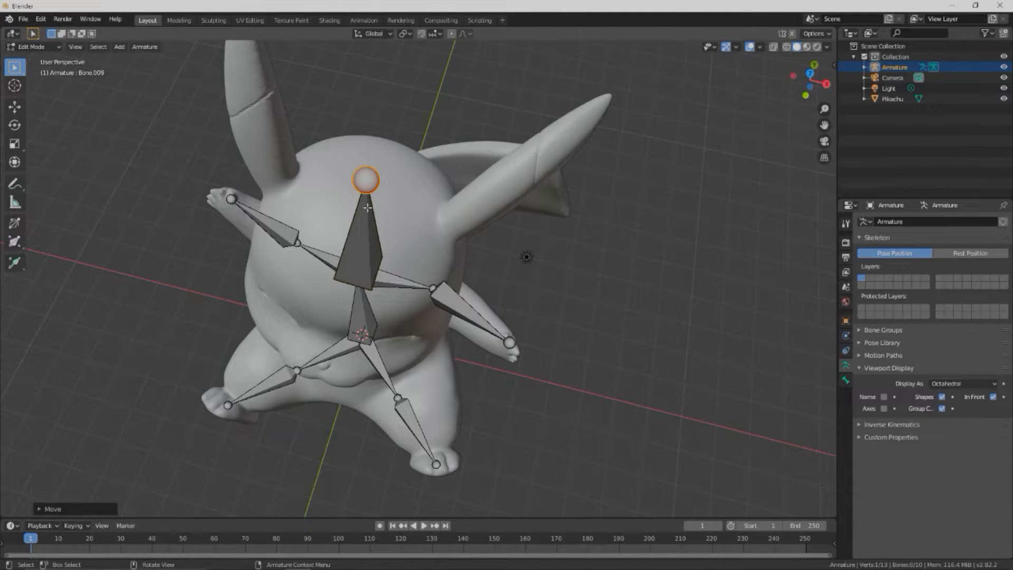
{"action": "key", "text": "KP_7"}
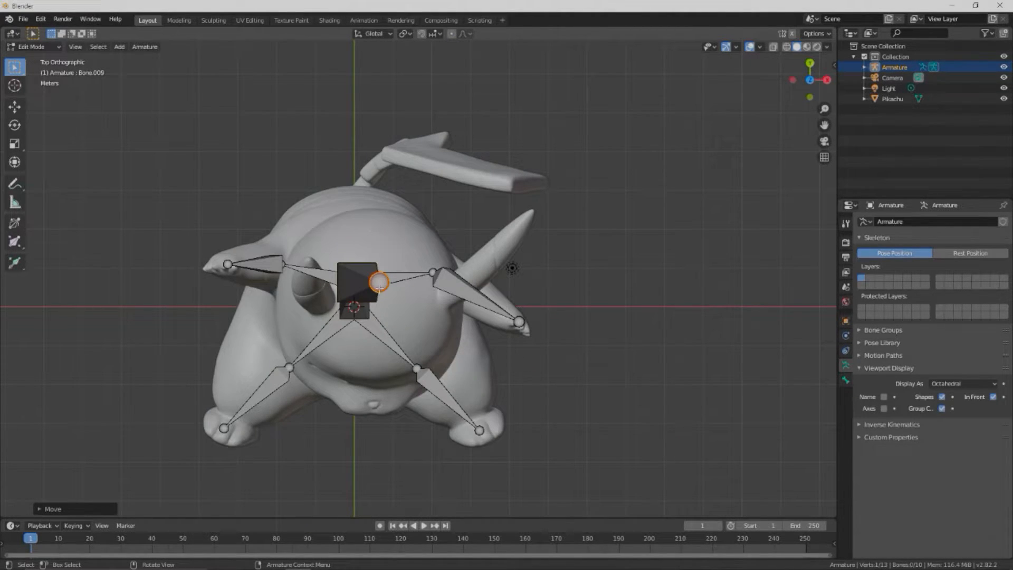
{"action": "key", "text": "e"}
{"action": "key", "text": "x"}
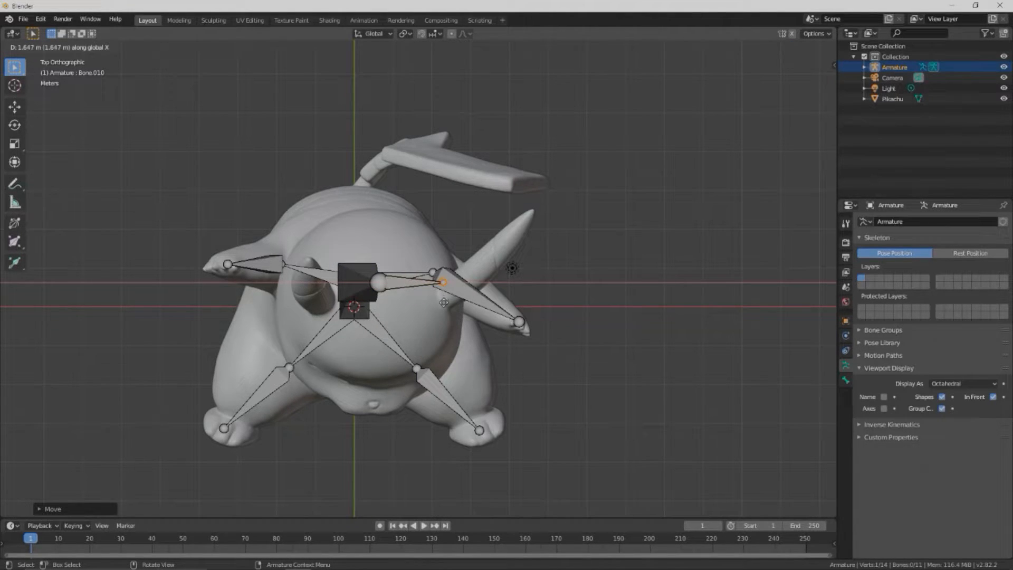
{"action": "left_click", "coordinate": [444, 303]}
- Move the tip of the positive-X ear-base bone about 0.14 m along negative X and slightly along negative Y to the ear's base
{"action": "scroll", "coordinate": [485, 293], "scroll_direction": "up", "scroll_amount": 6}
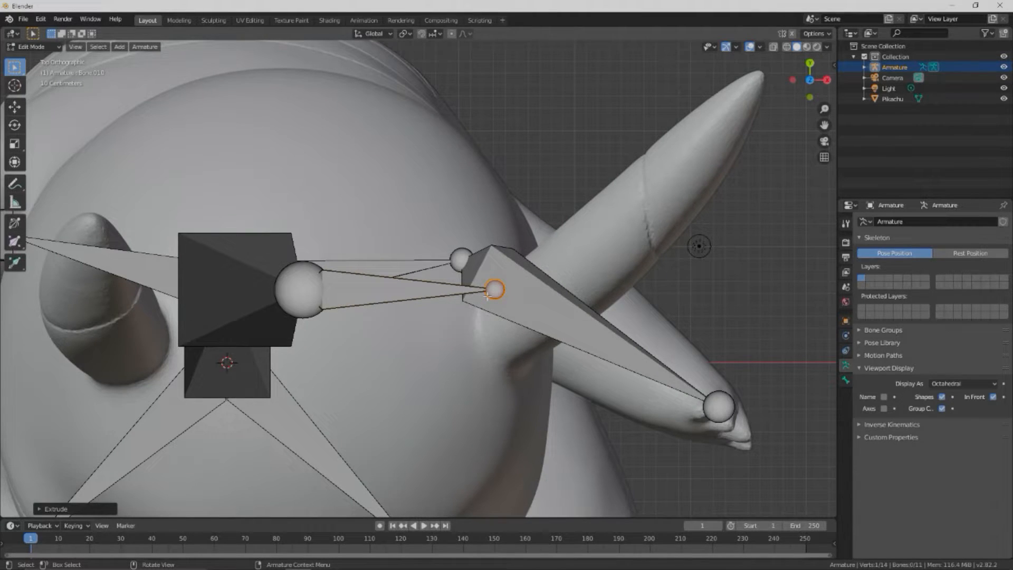
{"action": "key", "text": "g"}
{"action": "key", "text": "x"}
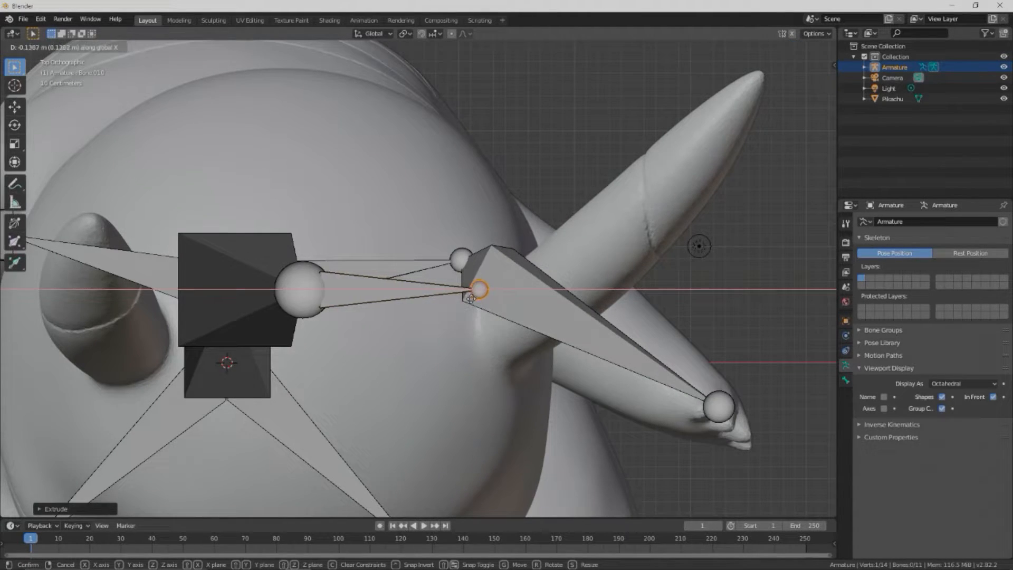
{"action": "left_click", "coordinate": [471, 299]}
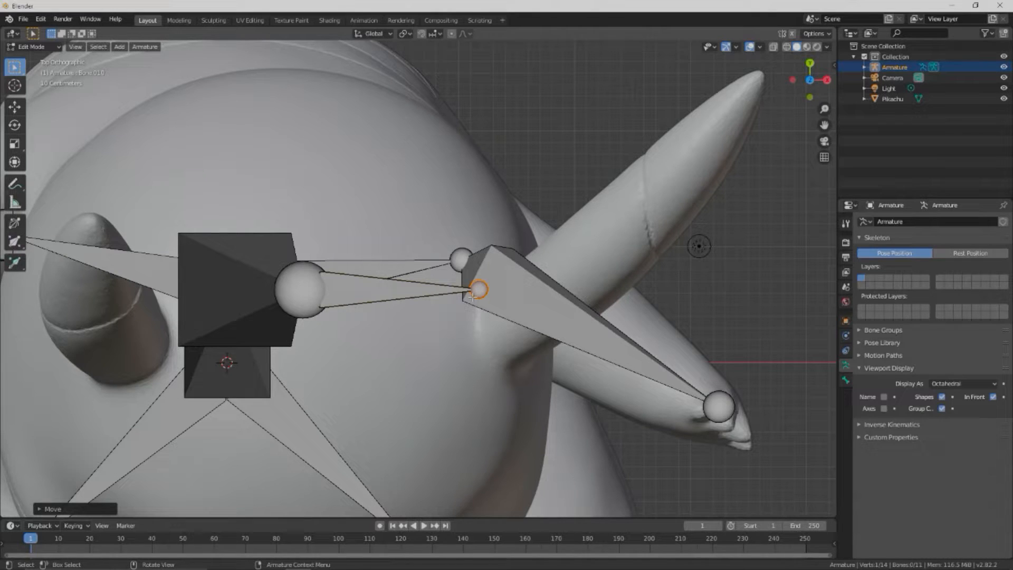
{"action": "key", "text": "g"}
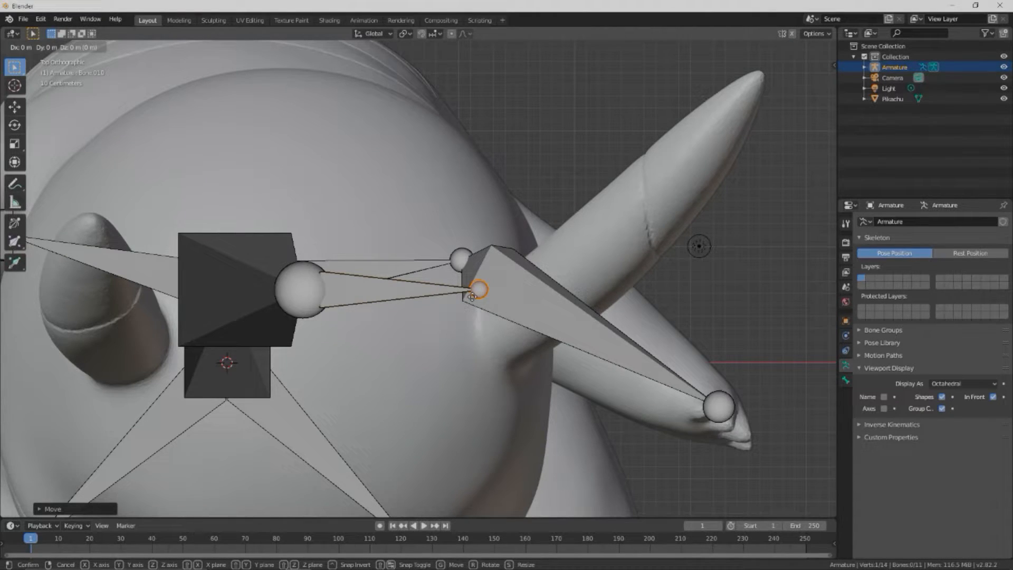
{"action": "left_click", "coordinate": [472, 337]}
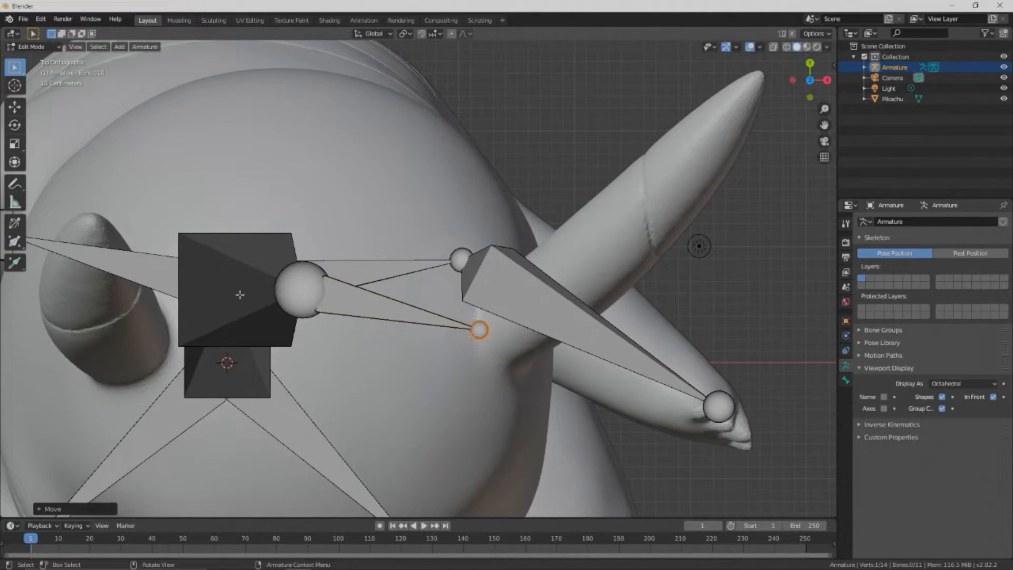
- In the top view, extrude a bone about 1.14 m along negative X from the head bone's tip toward the other ear
{"action": "left_click", "coordinate": [309, 289]}
{"action": "middle_click_drag", "start_coordinate": [312, 288], "coordinate": [556, 280], "text": "shift"}
{"action": "middle_click_drag", "start_coordinate": [558, 221], "coordinate": [617, 216], "text": "shift"}
{"action": "middle_click_drag", "start_coordinate": [463, 342], "coordinate": [461, 285]}
{"action": "scroll", "coordinate": [461, 285], "scroll_direction": "down", "scroll_amount": 5}
{"action": "middle_click_drag", "start_coordinate": [446, 135], "coordinate": [434, 330]}
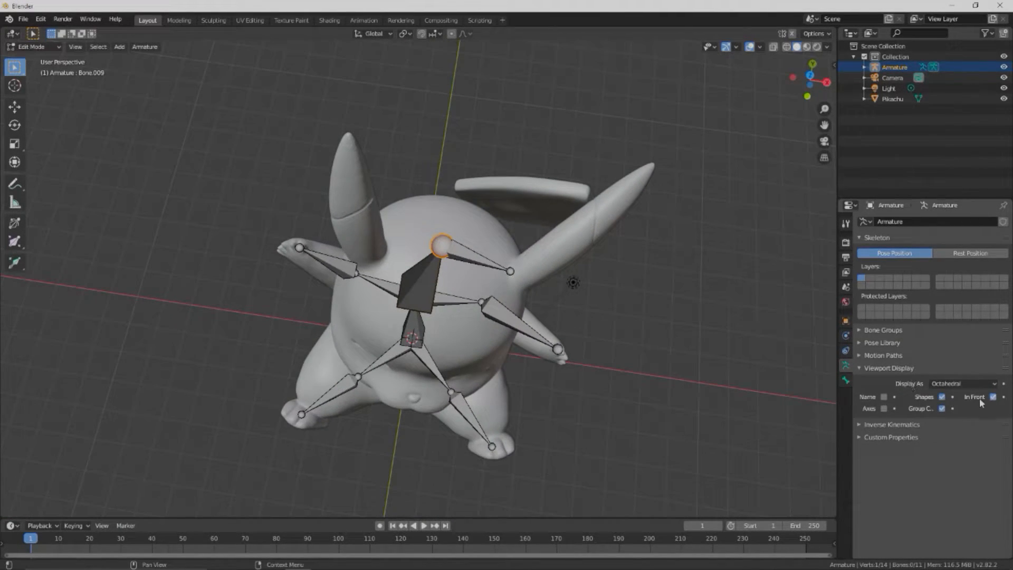
{"action": "scroll", "coordinate": [434, 329], "scroll_direction": "up", "scroll_amount": 4}
{"action": "key", "text": "KP_7"}
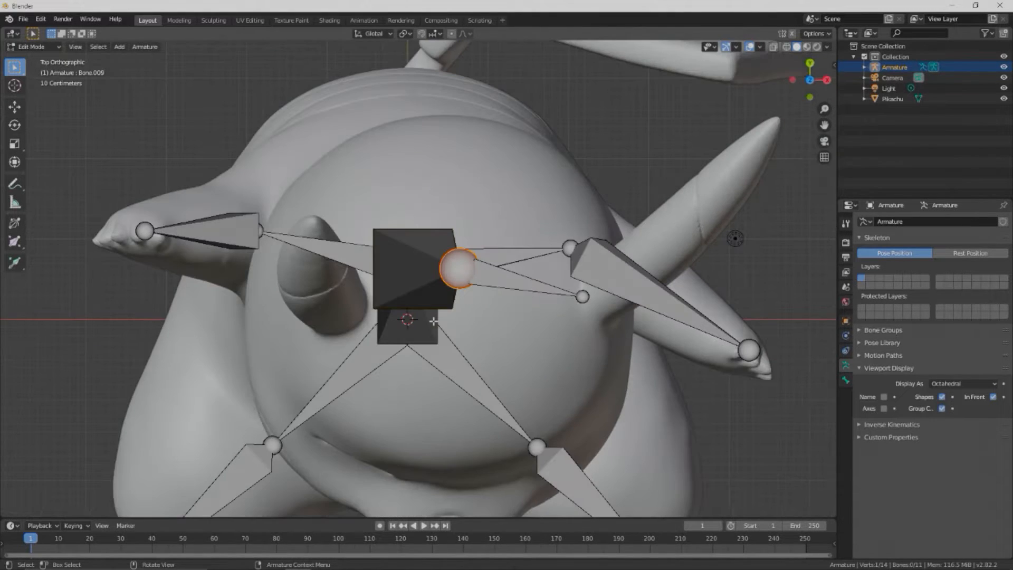
{"action": "key", "text": "e"}
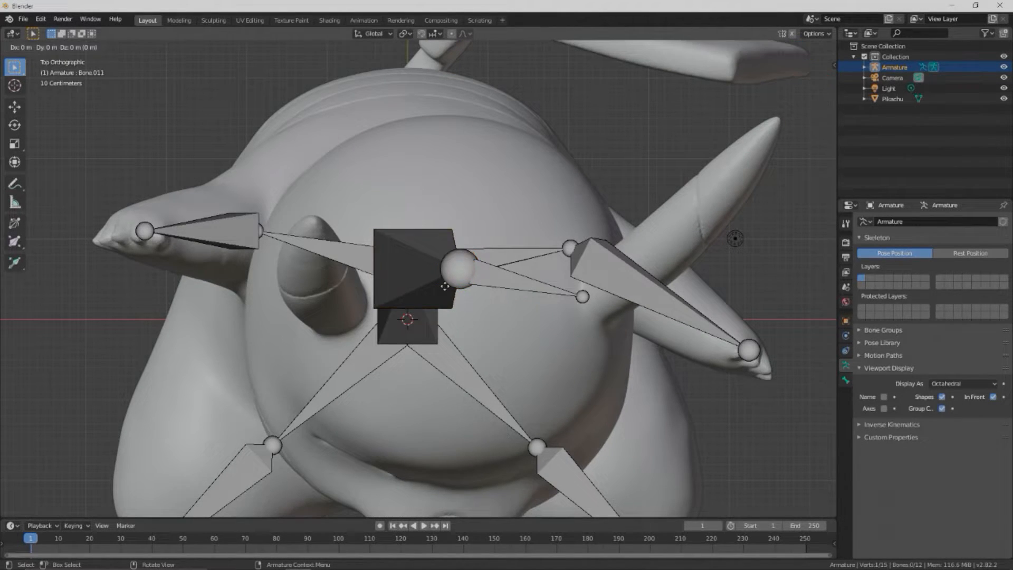
{"action": "key", "text": "y"}
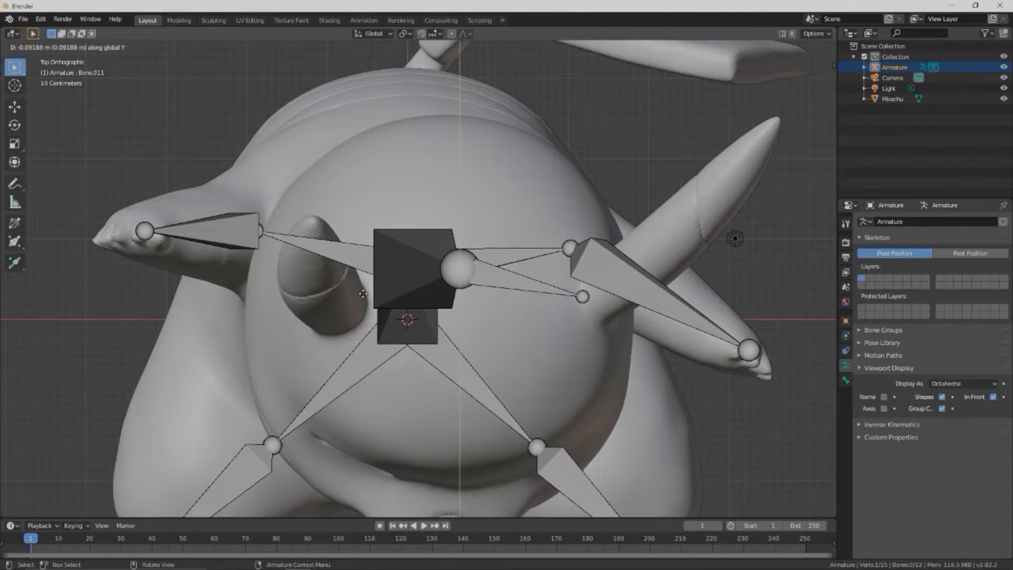
{"action": "key", "text": "x"}
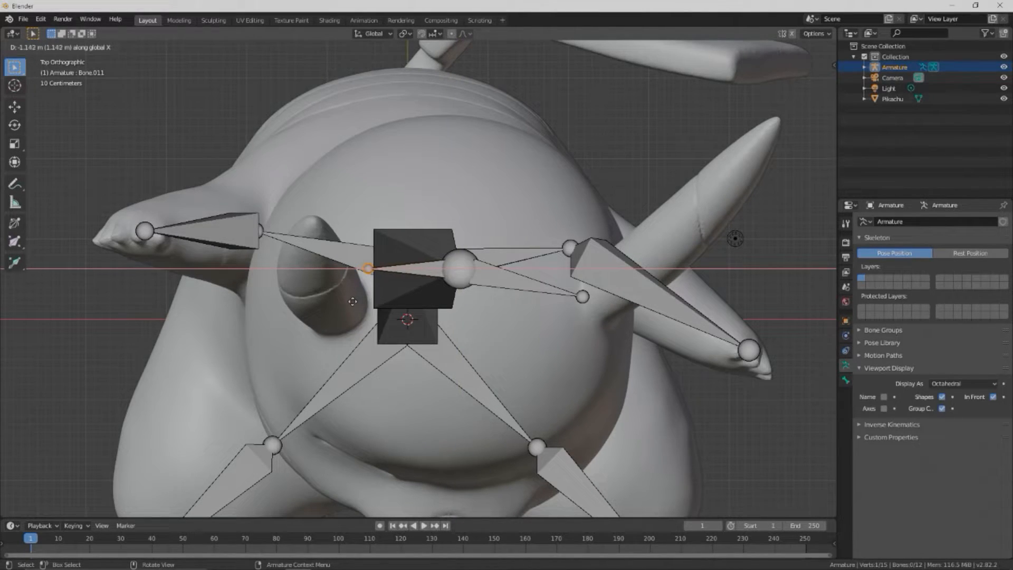
{"action": "left_click", "coordinate": [353, 302]}
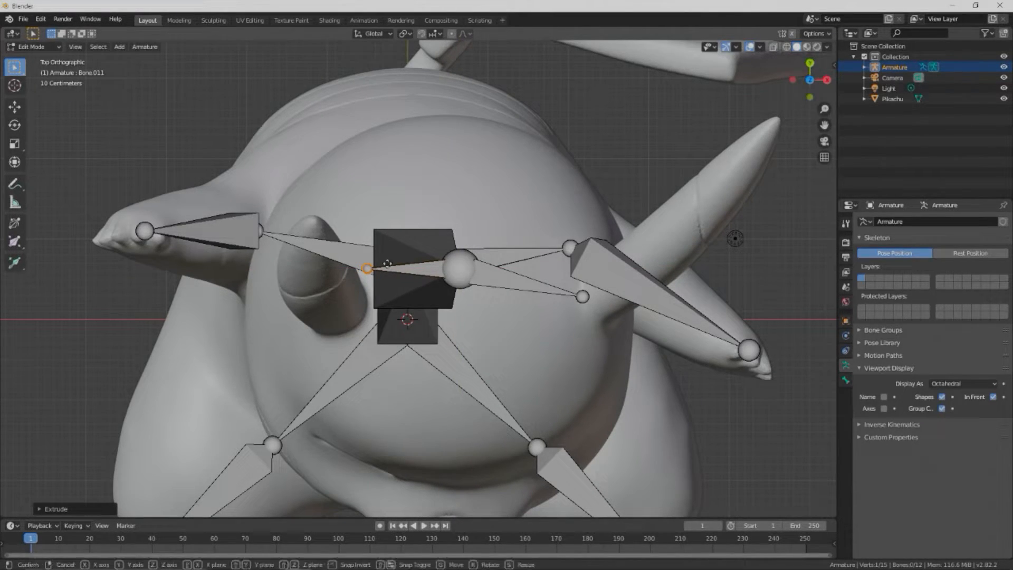
- Move the tip of the negative-X ear-base bone along negative Y and further along negative X to the ear's base
{"action": "key", "text": "g"}
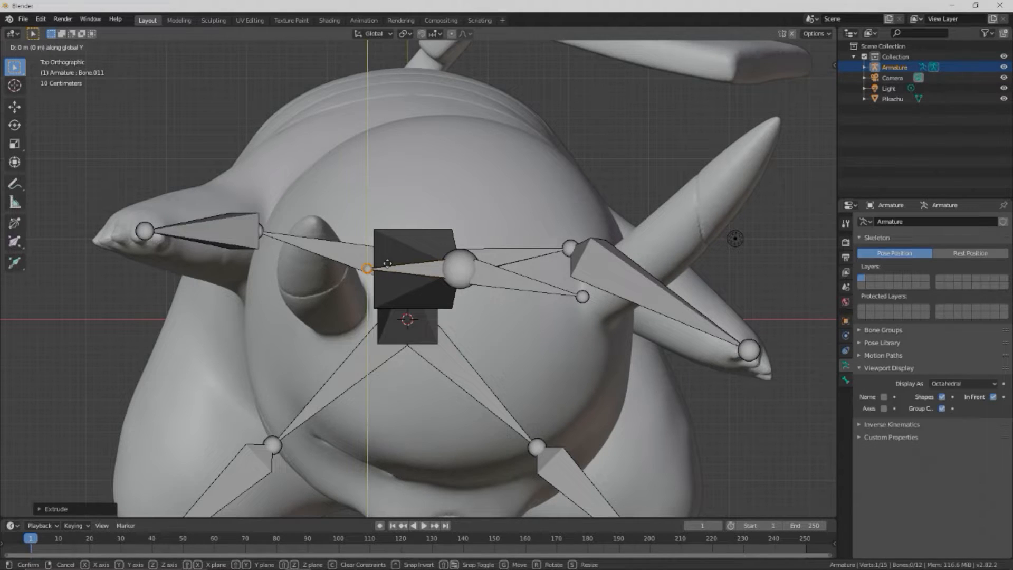
{"action": "left_click", "coordinate": [381, 300]}
{"action": "middle_click_drag", "start_coordinate": [381, 300], "coordinate": [433, 261]}
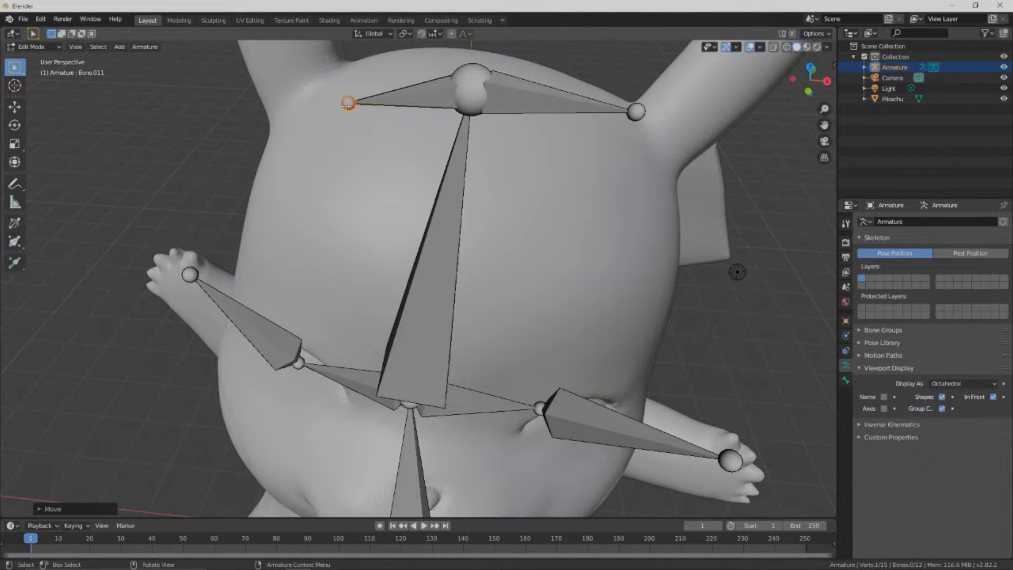
{"action": "key", "text": "g"}
{"action": "key", "text": "y"}
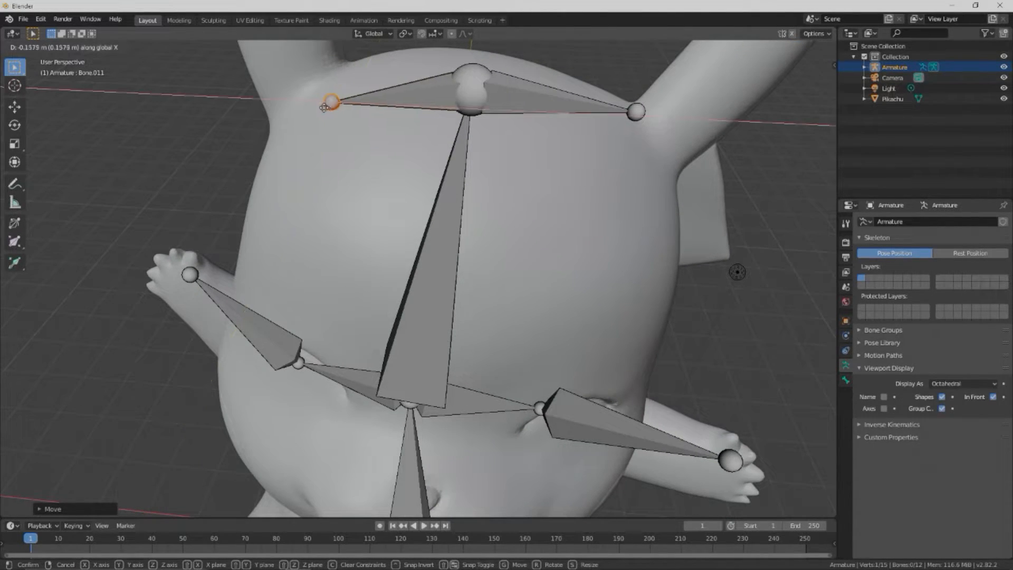
{"action": "left_click", "coordinate": [316, 102]}
- Move the tip of the positive-X ear-base bone slightly further along positive X and keep that joint selected
{"action": "left_click", "coordinate": [635, 111]}
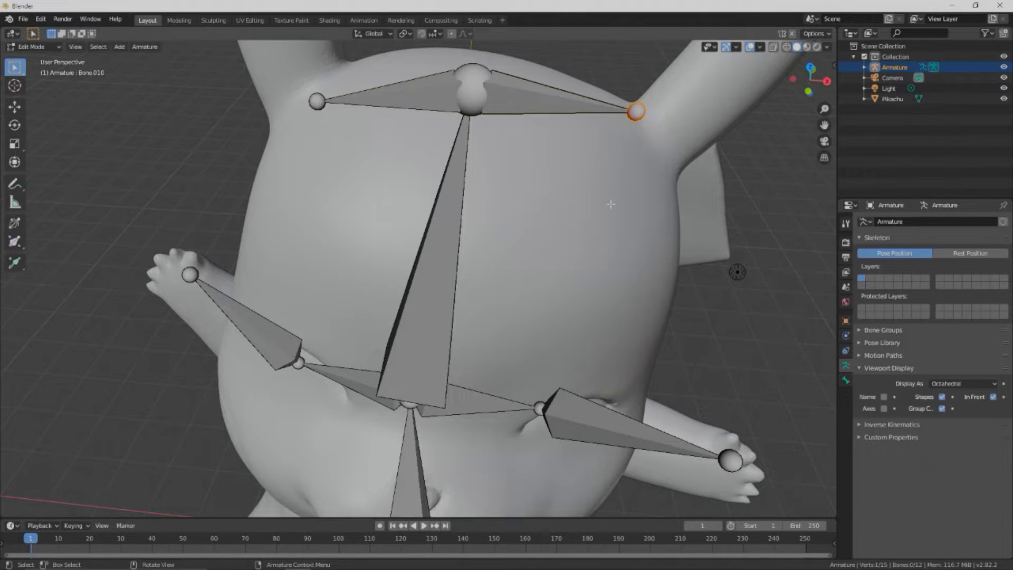
{"action": "middle_click_drag", "start_coordinate": [554, 227], "coordinate": [523, 180]}
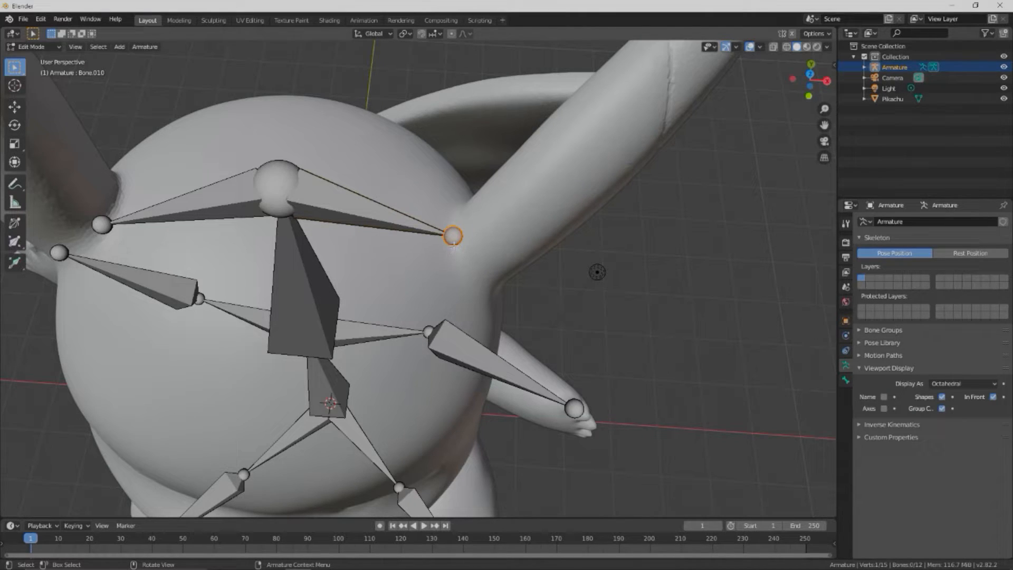
{"action": "key", "text": "g"}
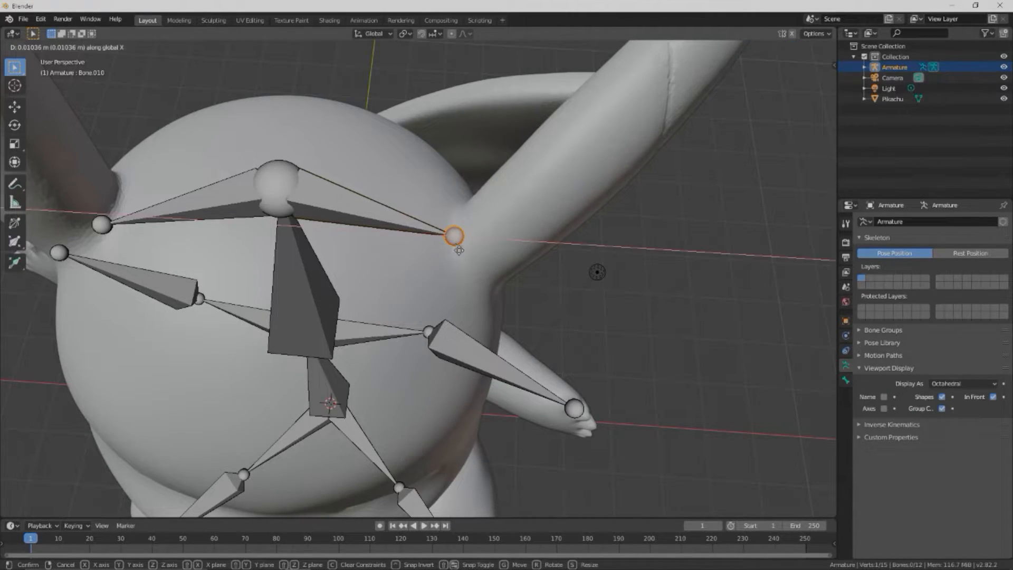
{"action": "left_click", "coordinate": [476, 242]}
{"action": "middle_click_drag", "start_coordinate": [479, 256], "coordinate": [318, 256]}
{"action": "left_click", "coordinate": [418, 201]}
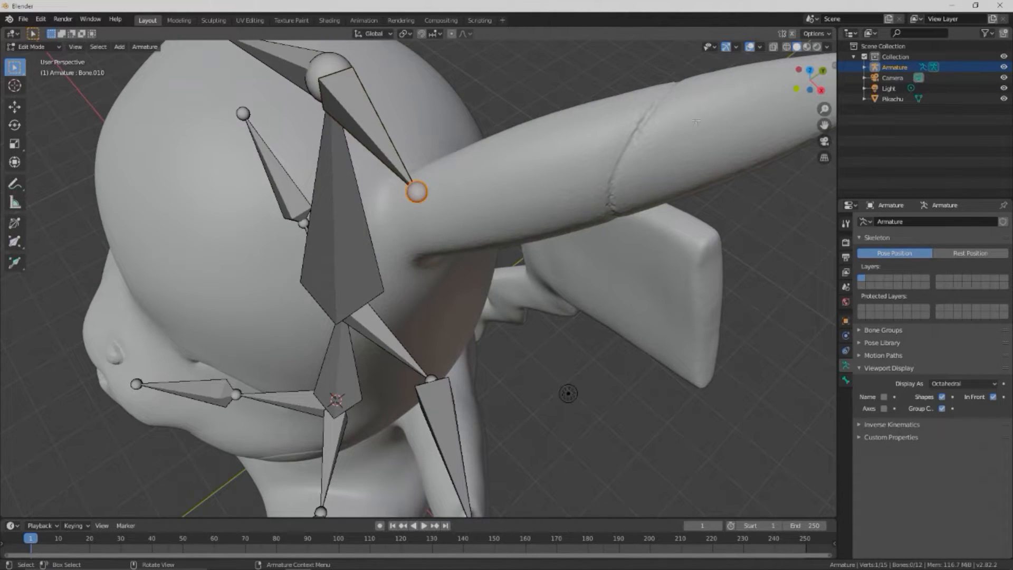
- In the front view, extrude an ear bone from the positive-X ear's base to just below the ear's tip
{"action": "key", "text": "KP_1"}
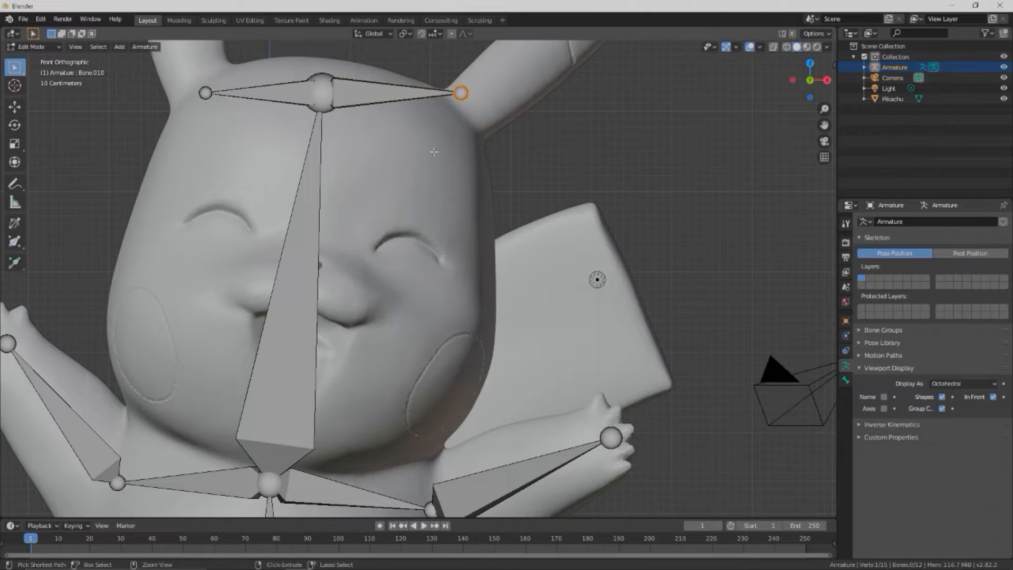
{"action": "middle_click_drag", "start_coordinate": [419, 161], "coordinate": [229, 326], "text": "shift"}
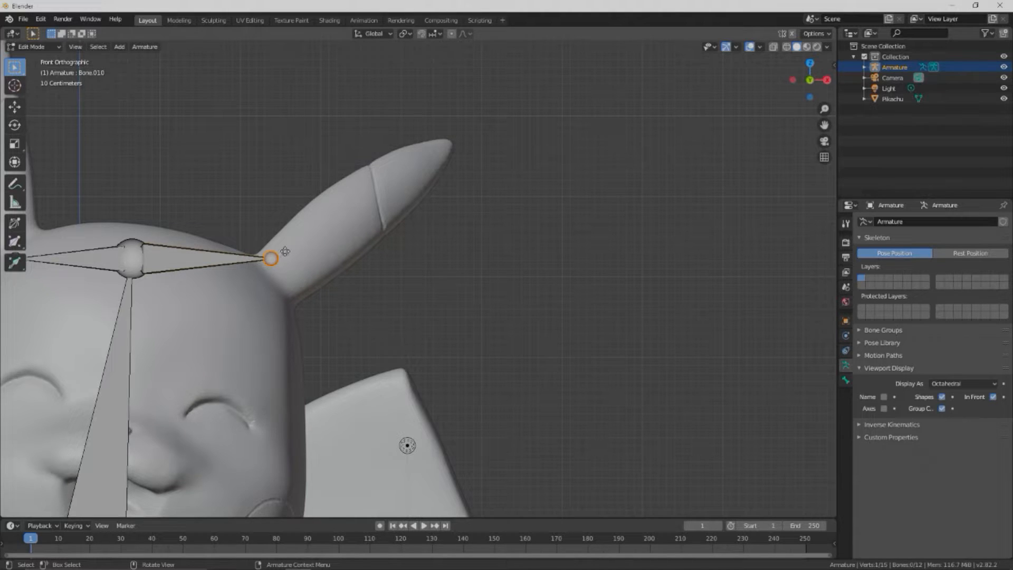
{"action": "key", "text": "e"}
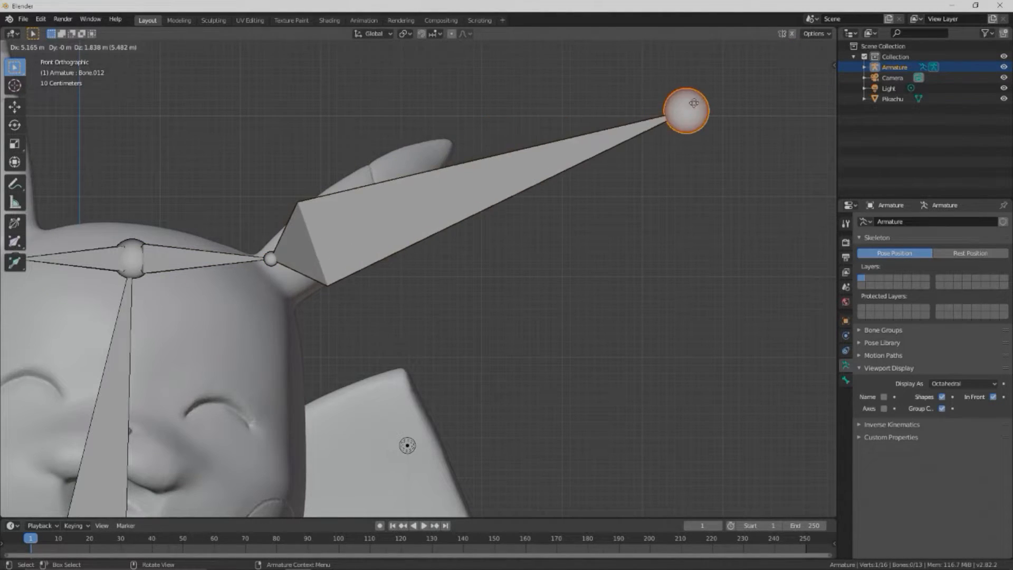
{"action": "left_click", "coordinate": [447, 149]}
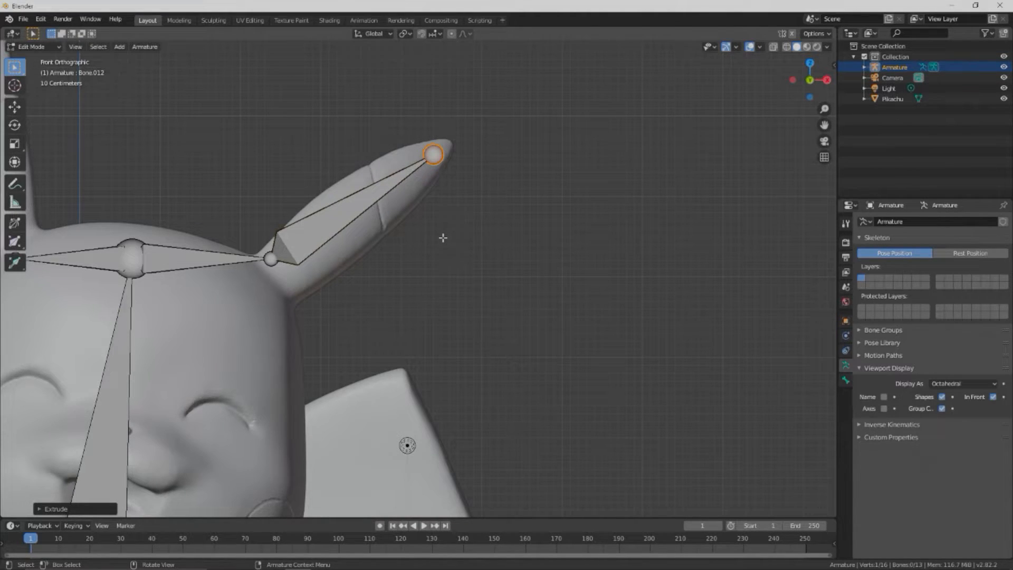
- In the top view, move the ear bone's tip about 1.81 m along positive Y so it lies inside the ear
{"action": "key", "text": "KP_7"}
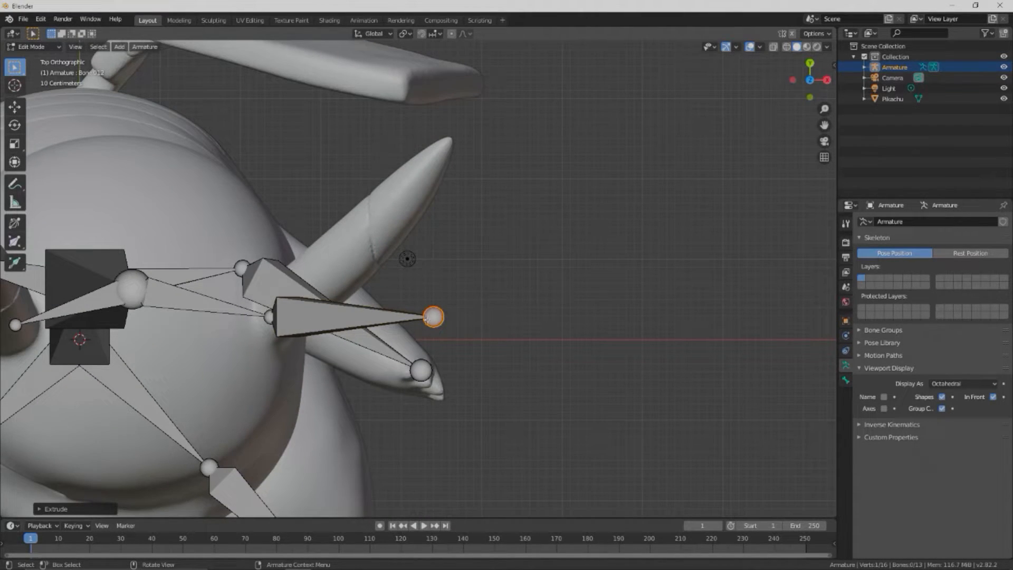
{"action": "left_click", "coordinate": [433, 318]}
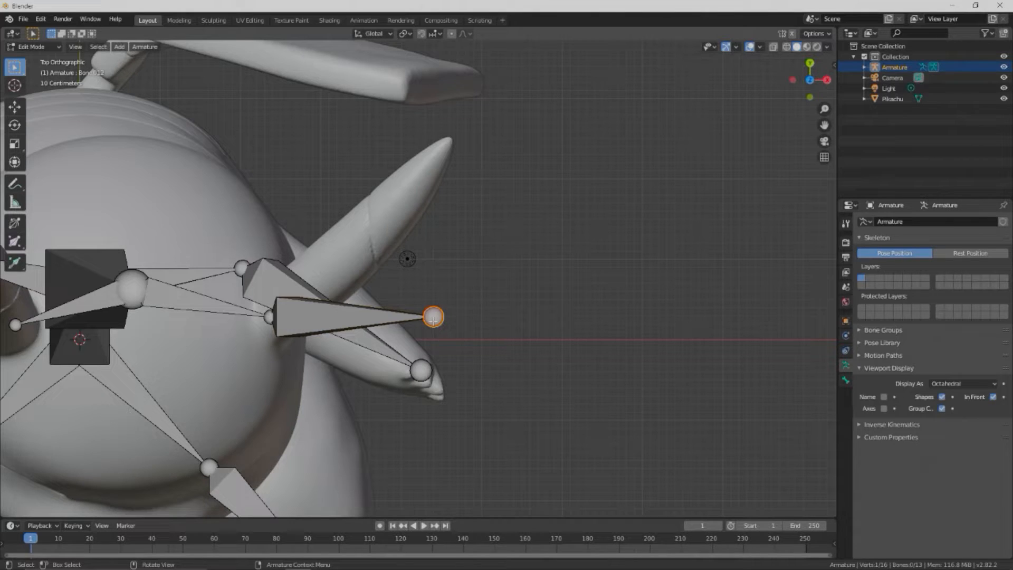
{"action": "key", "text": "g"}
{"action": "key", "text": "y"}
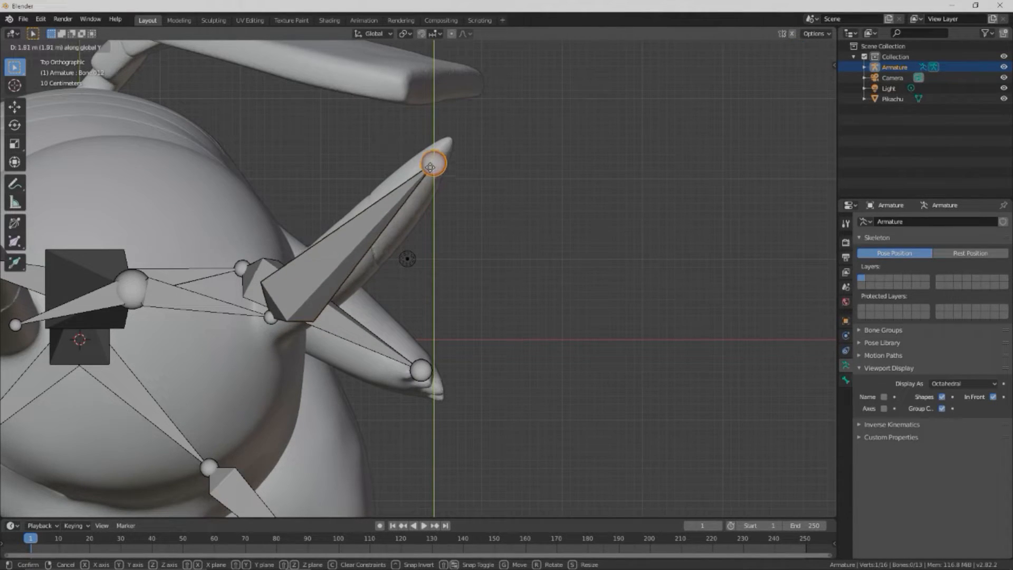
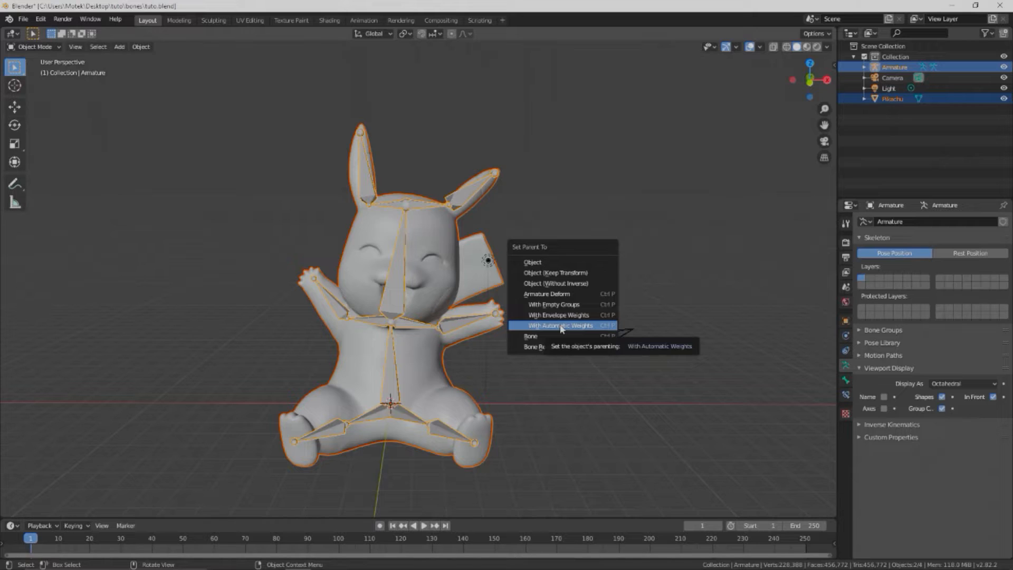
- Parent the Pikachu mesh to the armature with automatic weights and switch the armature to Pose Mode
{"action": "left_click", "coordinate": [560, 326]}
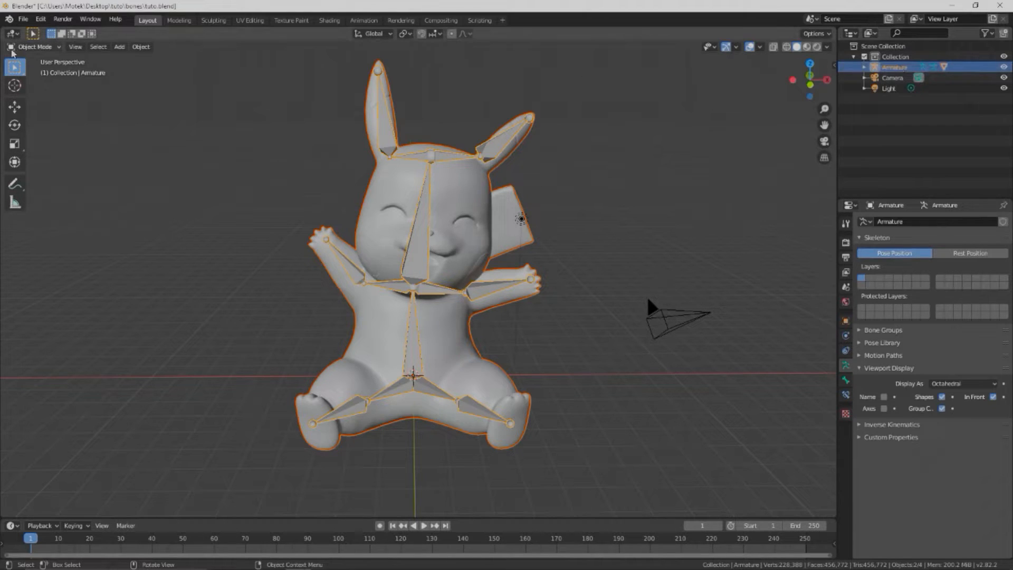
{"action": "left_click", "coordinate": [33, 48]}
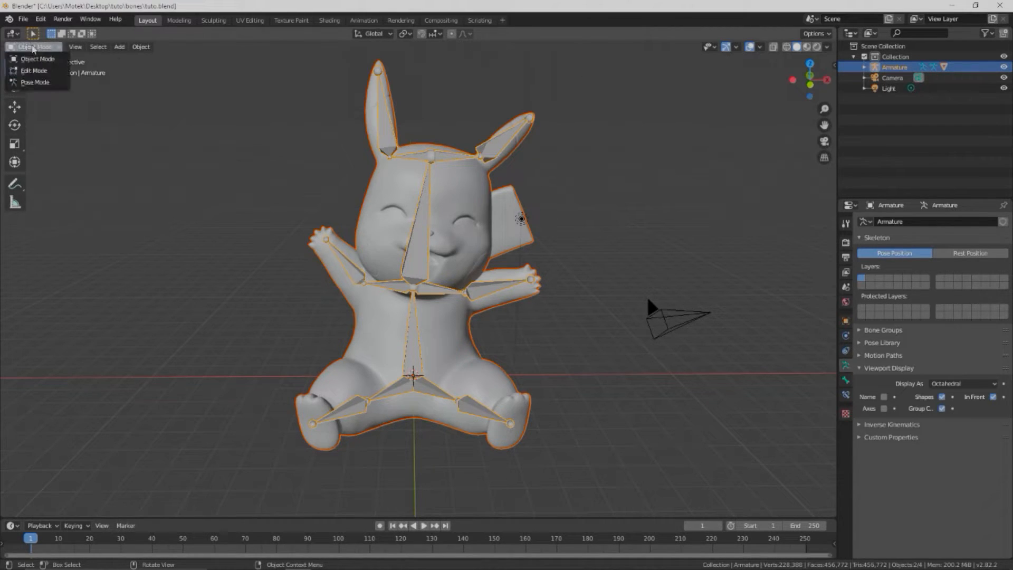
{"action": "left_click", "coordinate": [33, 82]}
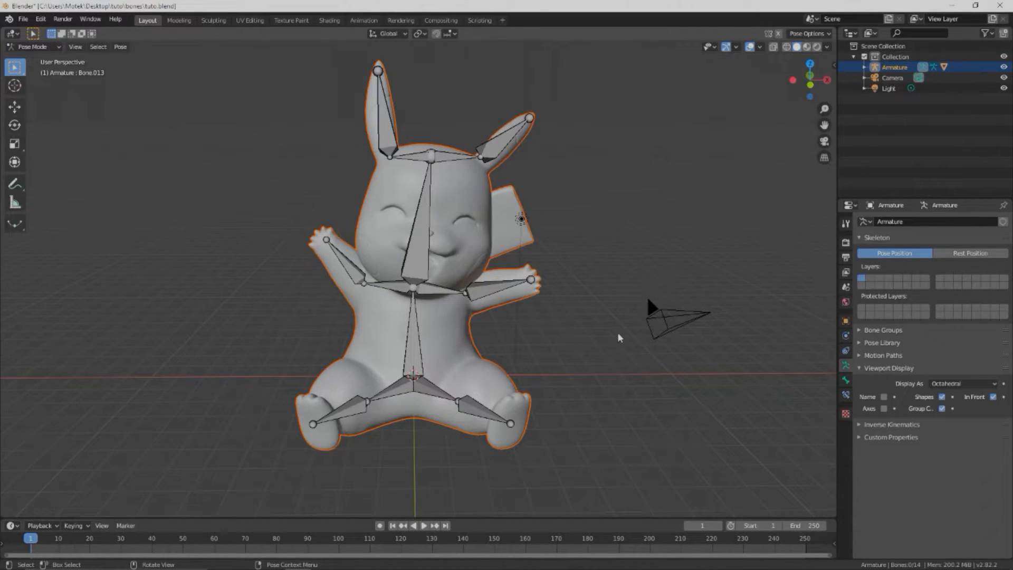
- Rotate the positive-X outer arm bone about the global Z axis to test how the arm deforms
{"action": "scroll", "coordinate": [619, 338], "scroll_direction": "up", "scroll_amount": 2}
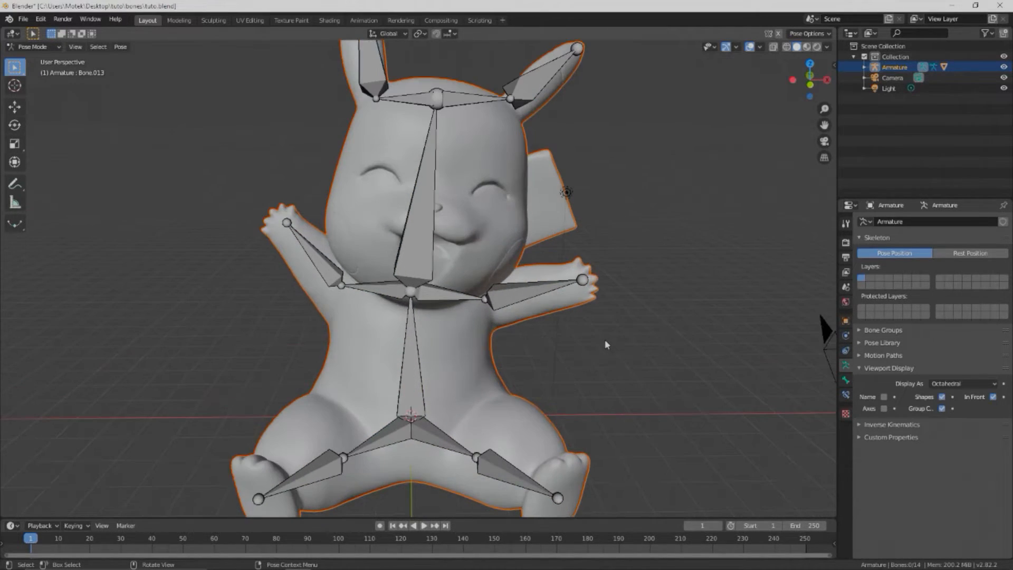
{"action": "left_click", "coordinate": [583, 281]}
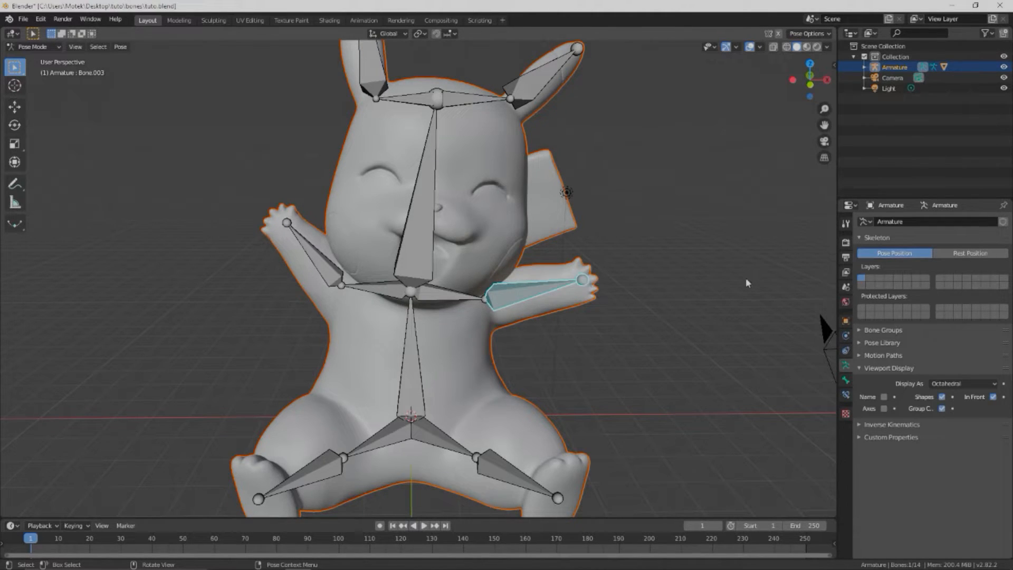
{"action": "middle_click_drag", "start_coordinate": [747, 283], "coordinate": [649, 389]}
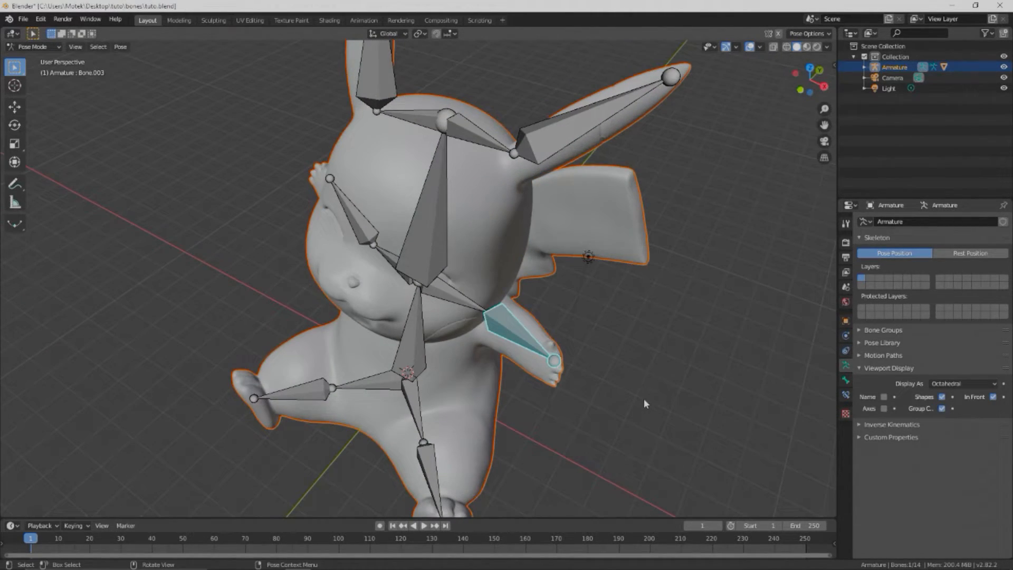
{"action": "key", "text": "r"}
{"action": "key", "text": "z"}
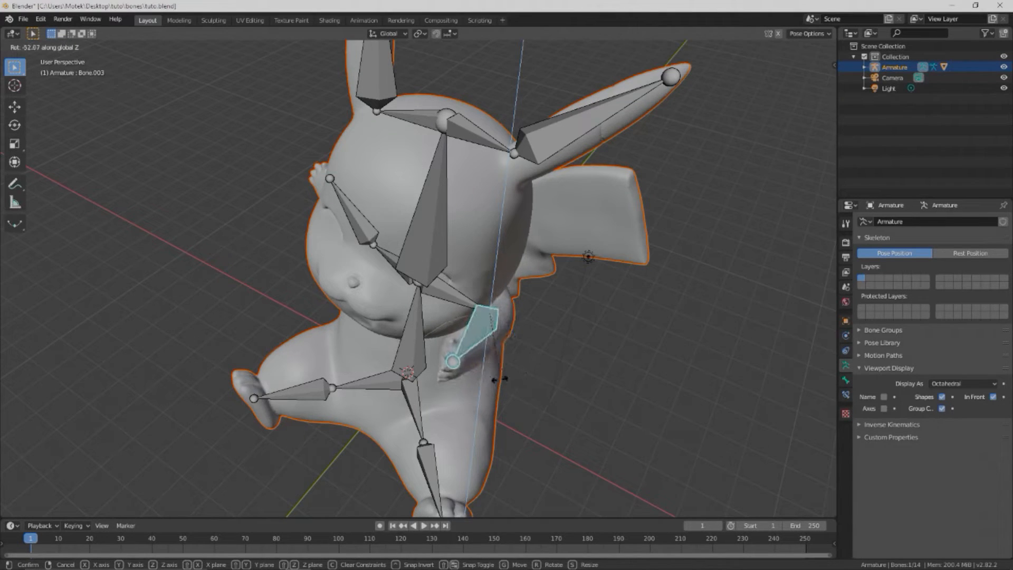
{"action": "left_click", "coordinate": [582, 365]}
{"action": "middle_click_drag", "start_coordinate": [554, 343], "coordinate": [579, 335]}
{"action": "scroll", "coordinate": [580, 334], "scroll_direction": "up", "scroll_amount": 3}
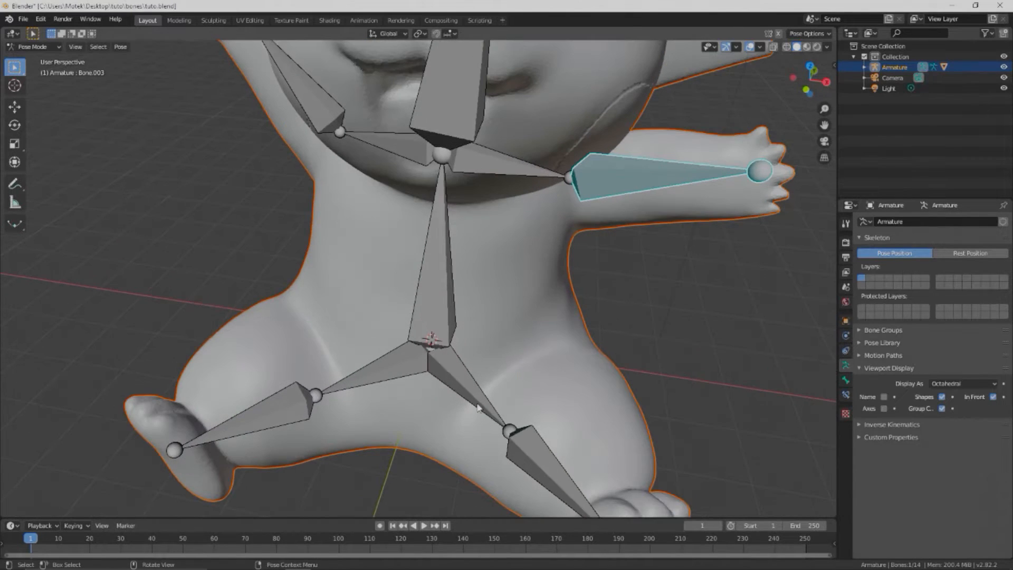
{"action": "middle_click_drag", "start_coordinate": [420, 470], "coordinate": [438, 408]}
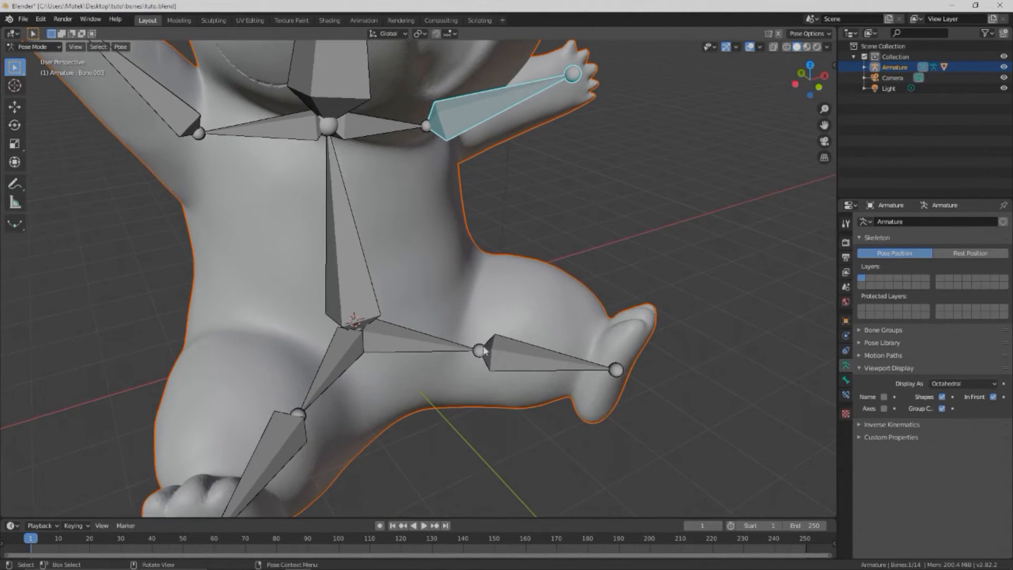
- Rotate the positive-X lower leg bone about 86° around the global X axis so the leg hangs downward
{"action": "left_click", "coordinate": [488, 359]}
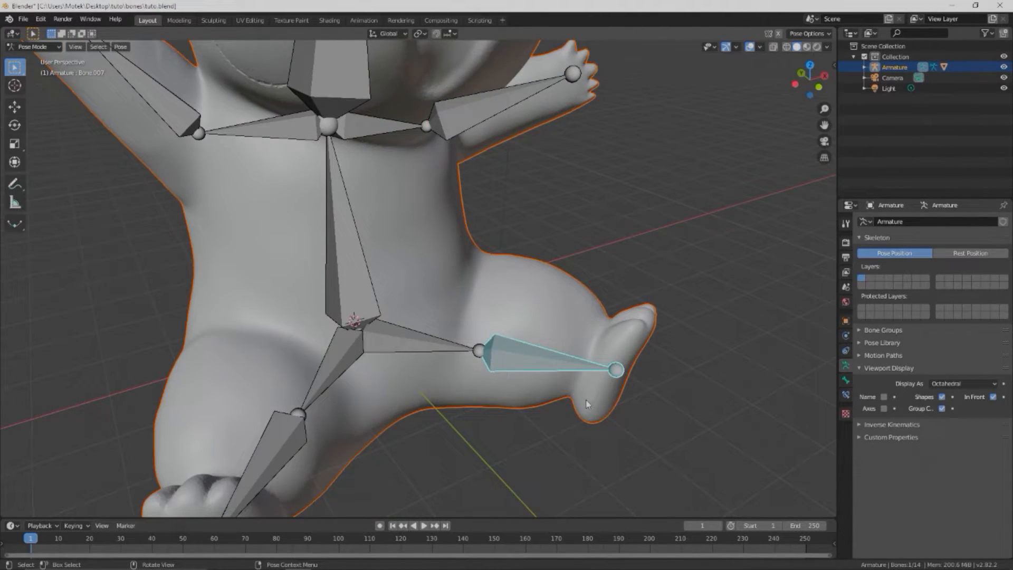
{"action": "key", "text": "r"}
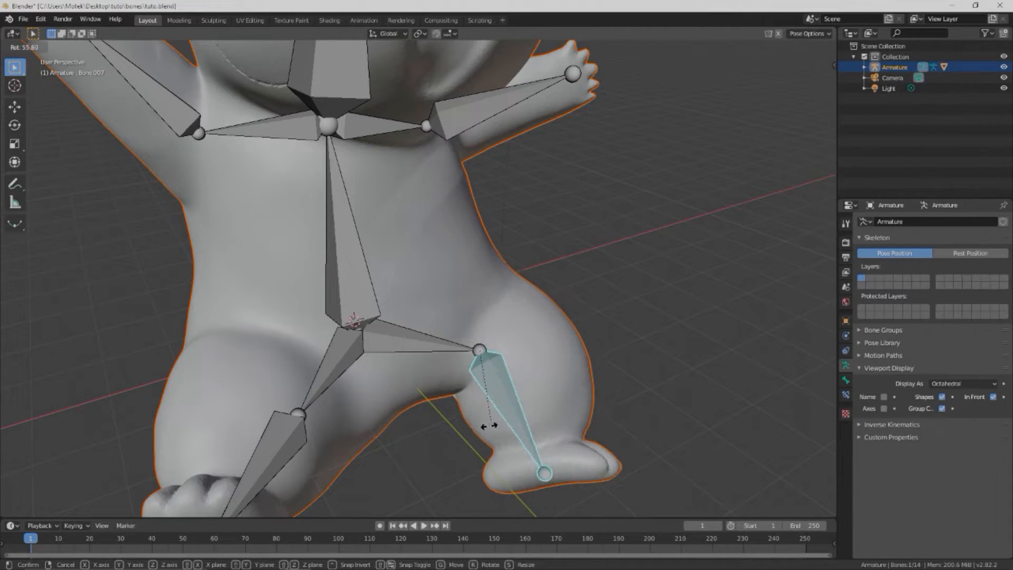
{"action": "left_click", "coordinate": [471, 437]}
{"action": "middle_click_drag", "start_coordinate": [685, 384], "coordinate": [344, 294]}
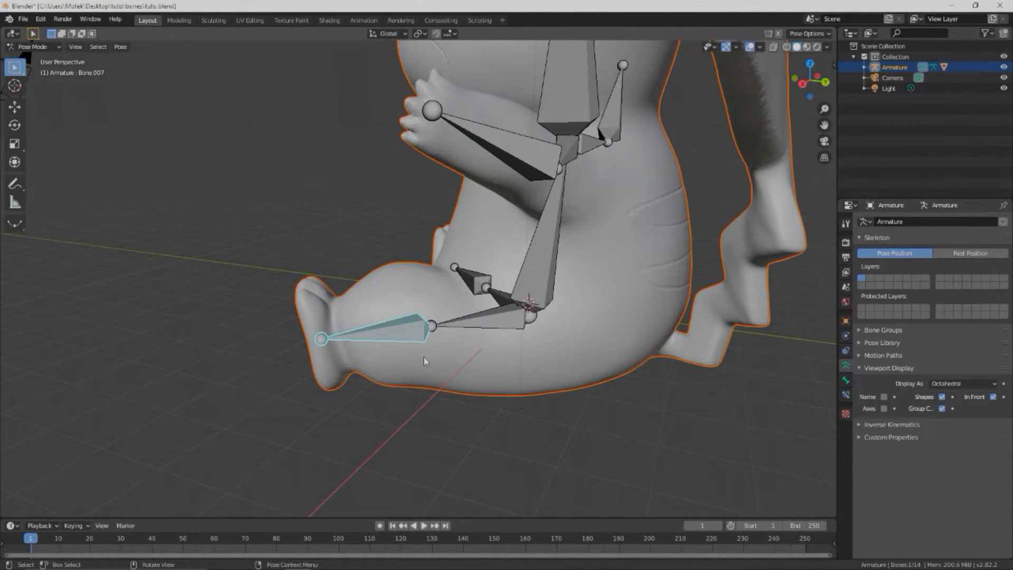
{"action": "key", "text": "r"}
{"action": "key", "text": "x"}
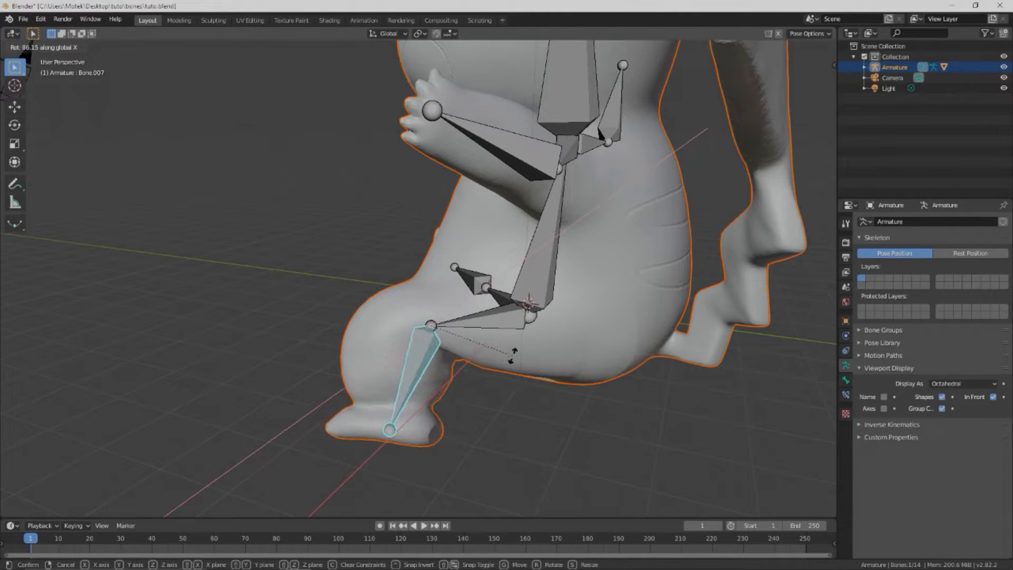
{"action": "left_click", "coordinate": [434, 367]}
- Rotate the positive-X lower leg bone about 33° around the global Y axis to bring its foot inward
{"action": "middle_click_drag", "start_coordinate": [434, 367], "coordinate": [587, 392]}
{"action": "key", "text": "r"}
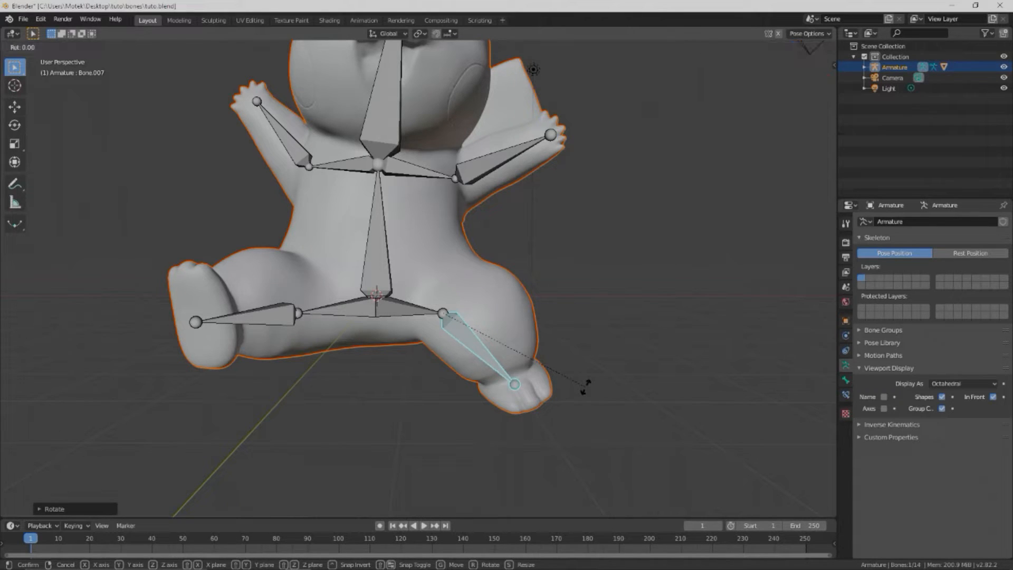
{"action": "key", "text": "y"}
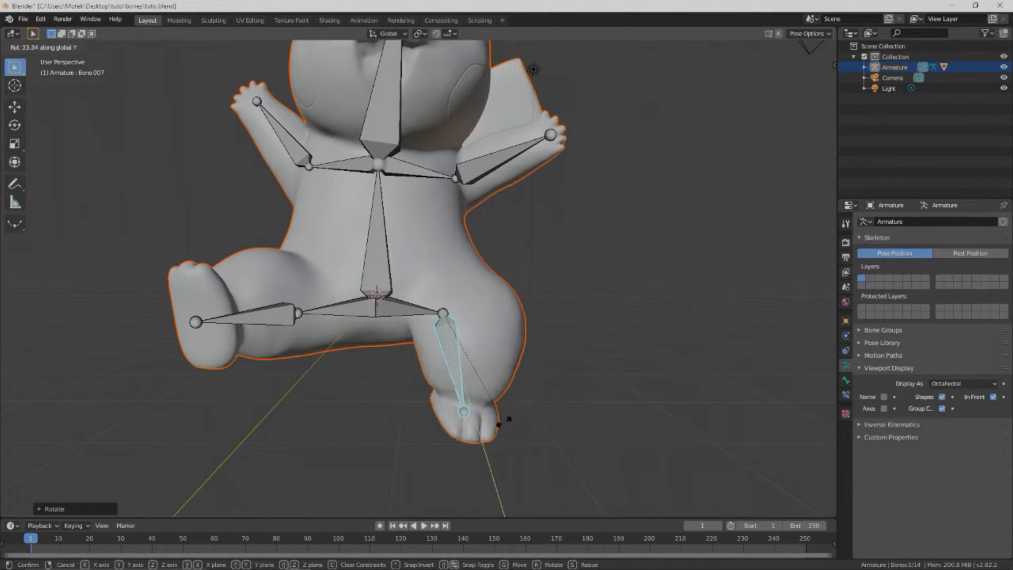
{"action": "left_click", "coordinate": [504, 422]}
{"action": "left_click", "coordinate": [300, 316]}
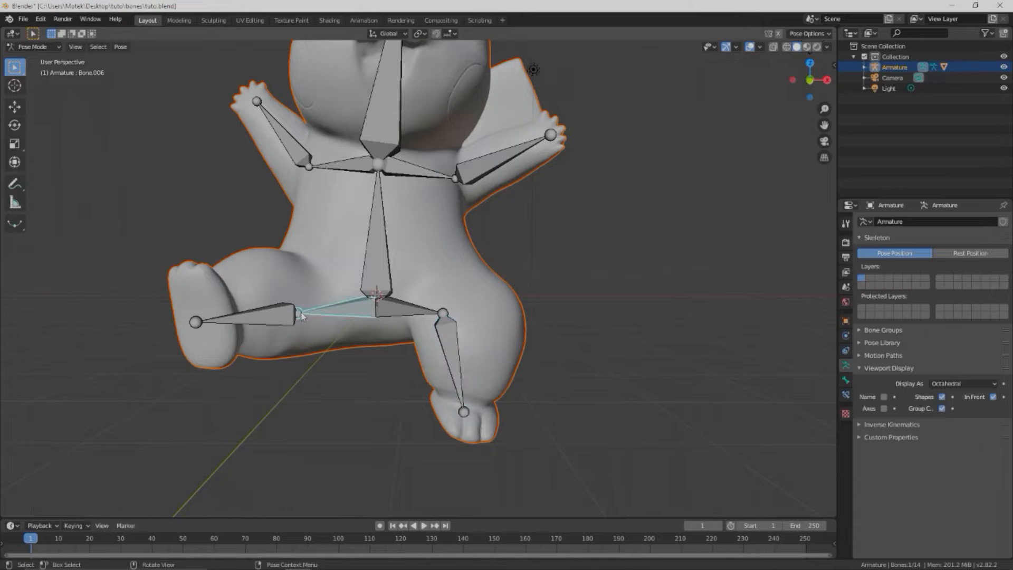
{"action": "middle_click_drag", "start_coordinate": [261, 343], "coordinate": [299, 298]}
{"action": "key", "text": "KP_1"}
{"action": "key", "text": "KP_3"}
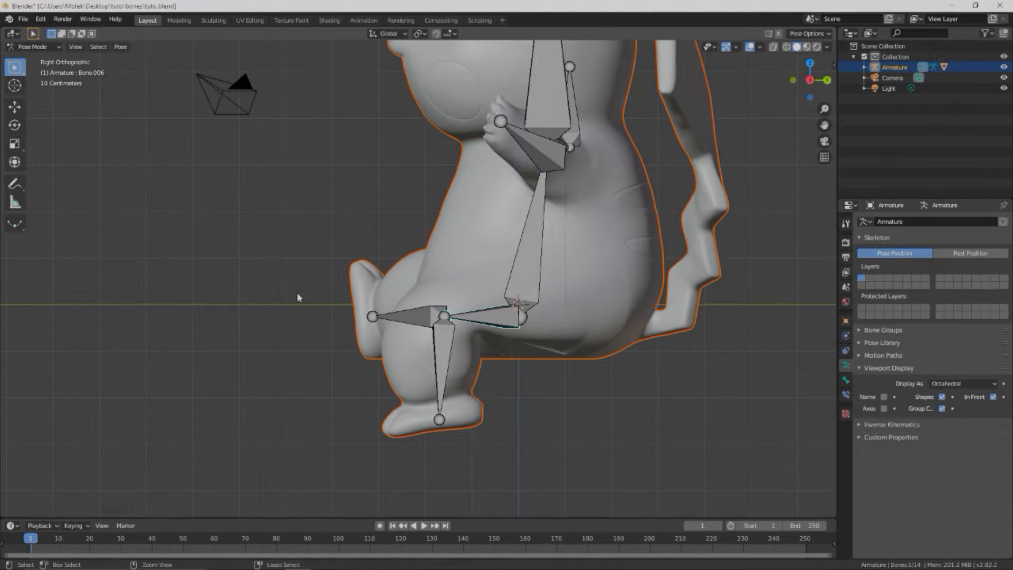
{"action": "key", "text": "ctrl+KP_3"}
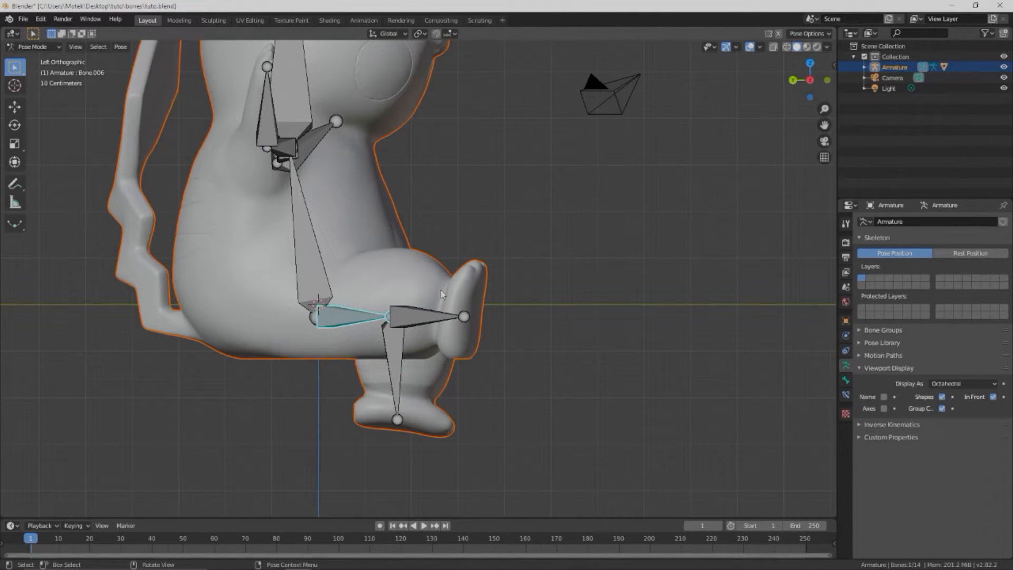
{"action": "key", "text": "r"}
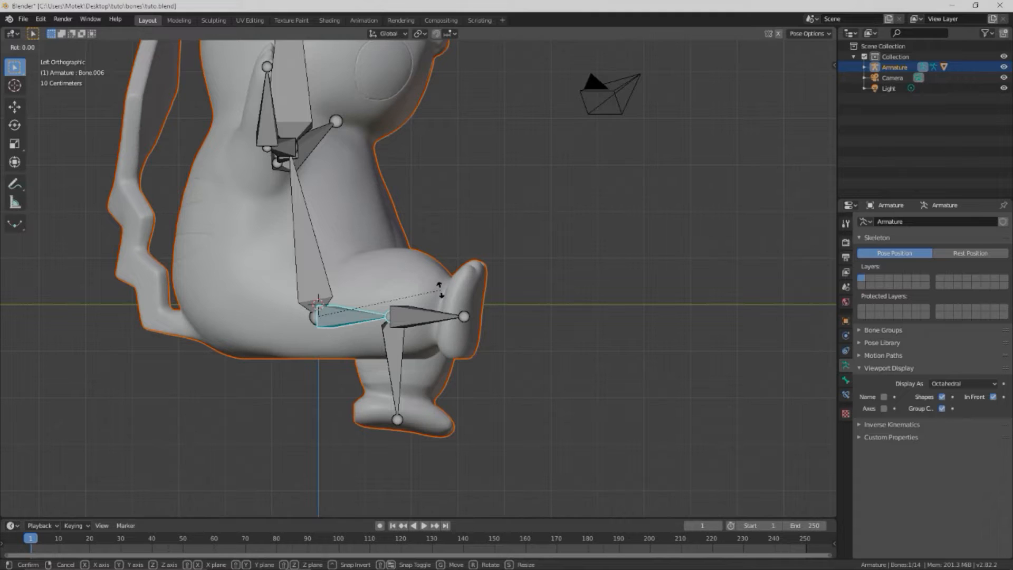
{"action": "key", "text": "x"}
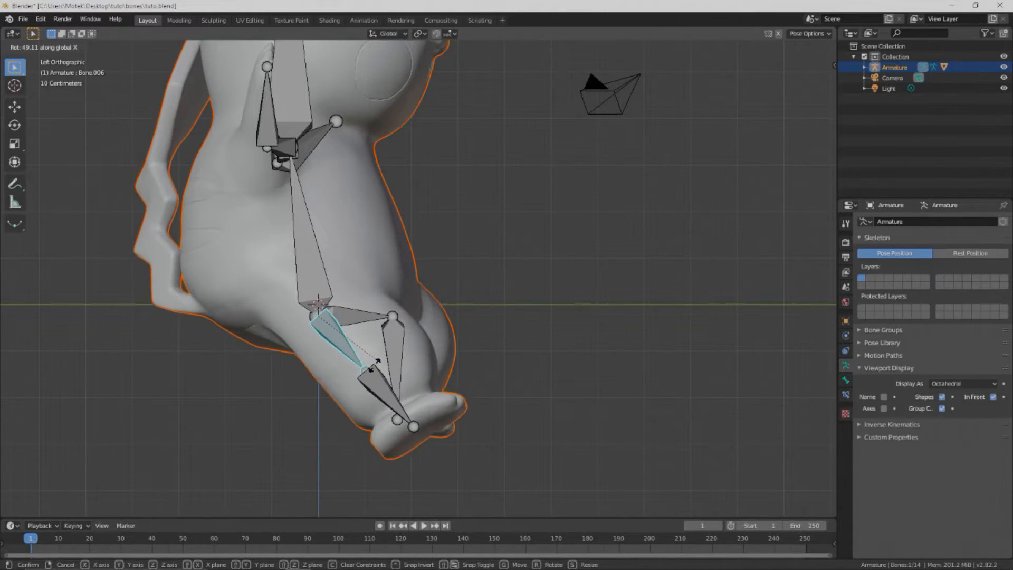
{"action": "right_click", "coordinate": [396, 351]}
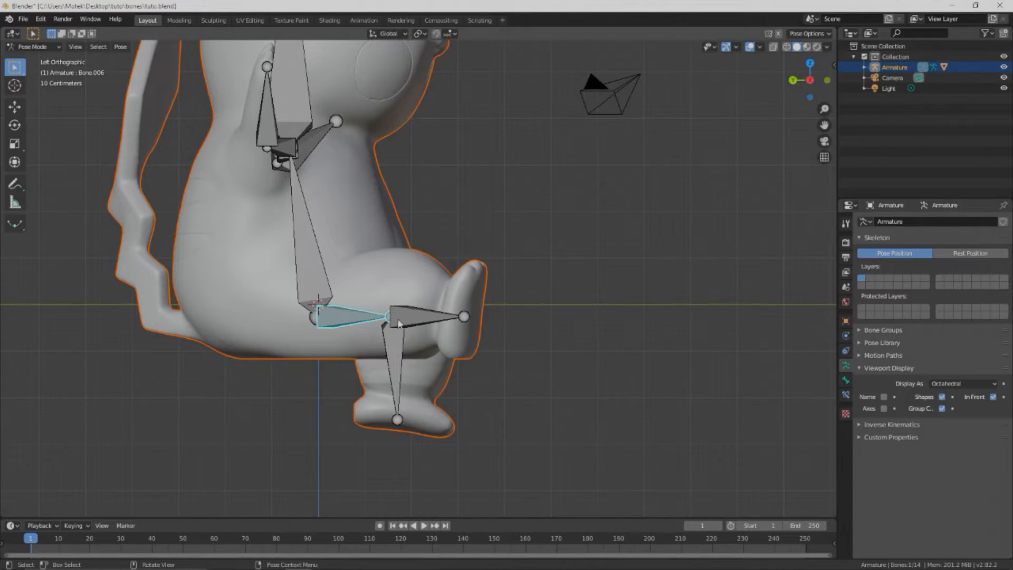
- Rotate the negative-X lower leg bone about 88° around the global X axis so that leg hangs downward
{"action": "left_click", "coordinate": [399, 321]}
{"action": "key", "text": "r"}
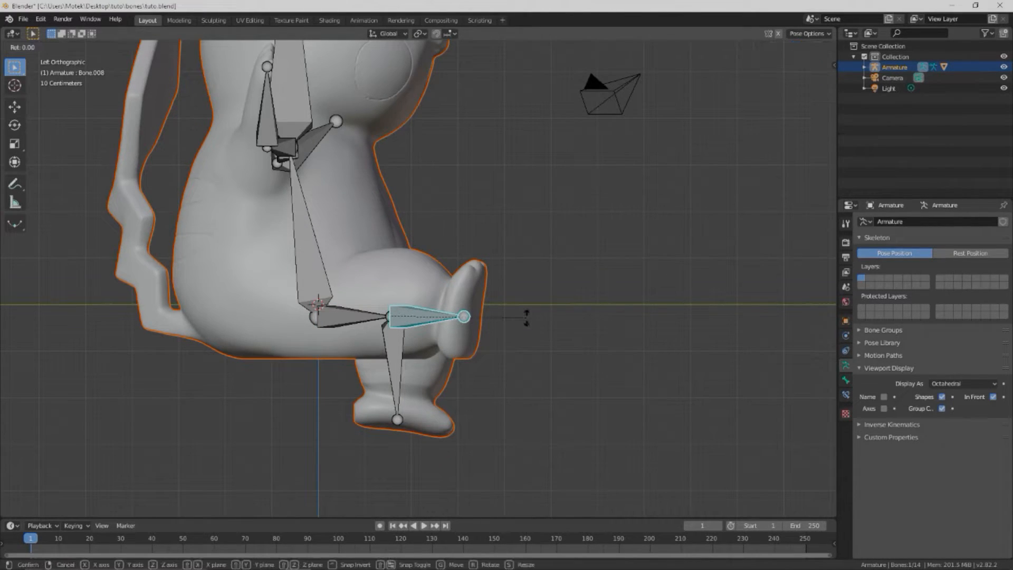
{"action": "key", "text": "x"}
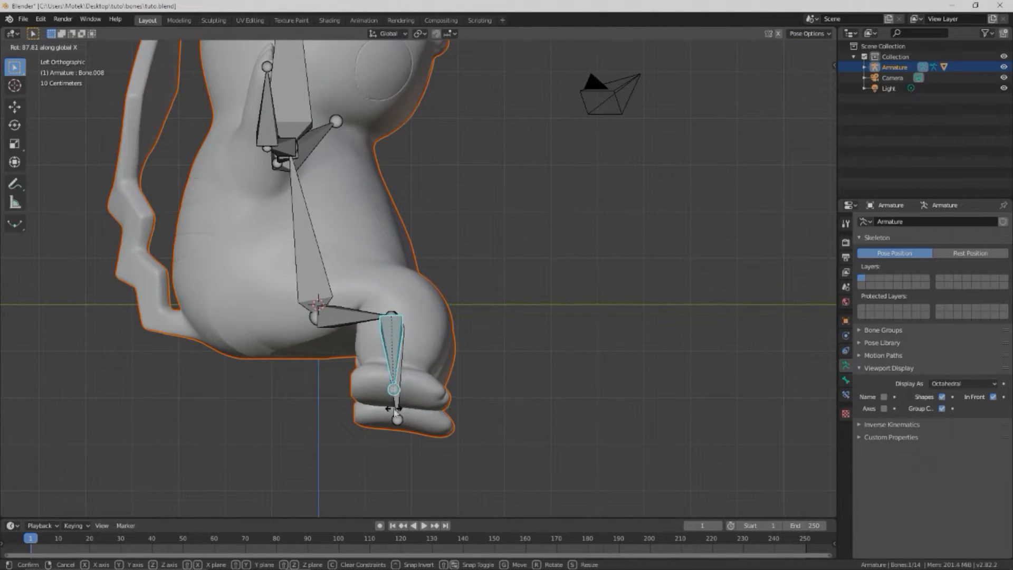
{"action": "left_click", "coordinate": [394, 408]}
- In the front view, rotate the negative-X lower leg bone around the global Y axis until it mirrors the other leg
{"action": "key", "text": "KP_1"}
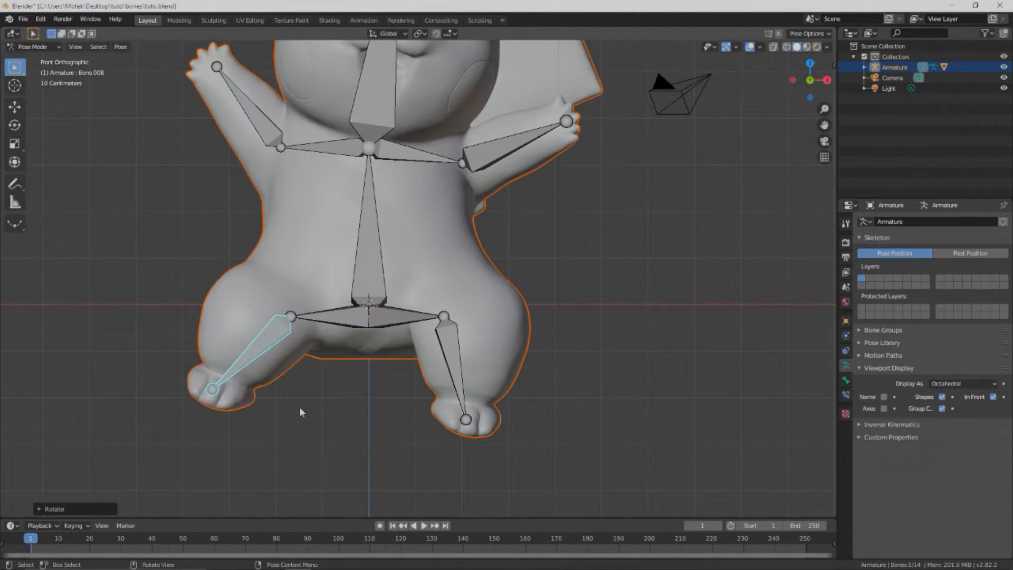
{"action": "key", "text": "r"}
{"action": "key", "text": "y"}
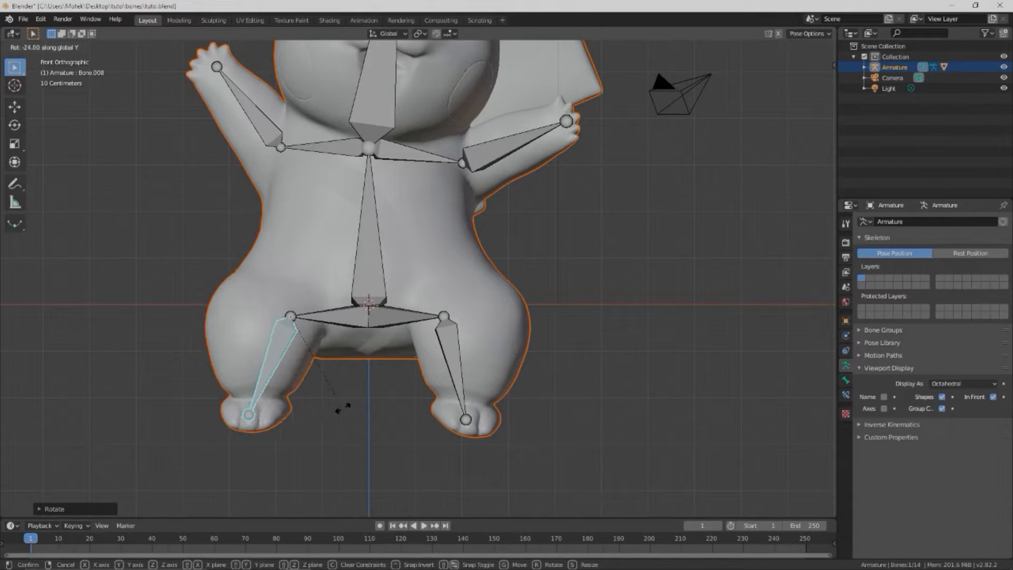
{"action": "left_click", "coordinate": [357, 405]}
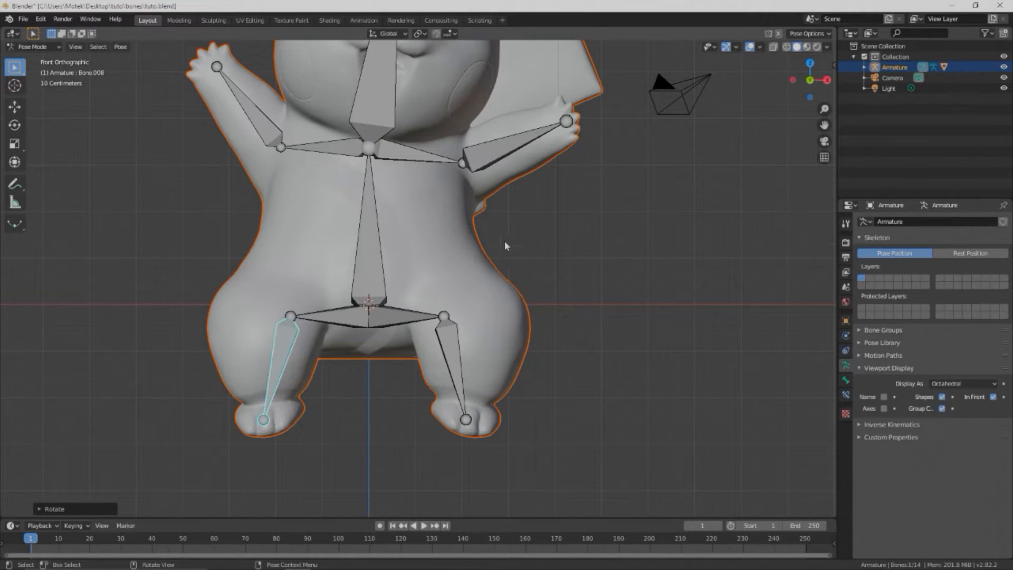
- Select the head bone and try tilting it sideways around the global Y axis
{"action": "middle_click_drag", "start_coordinate": [537, 217], "coordinate": [539, 433], "text": "shift"}
{"action": "left_click", "coordinate": [365, 283]}
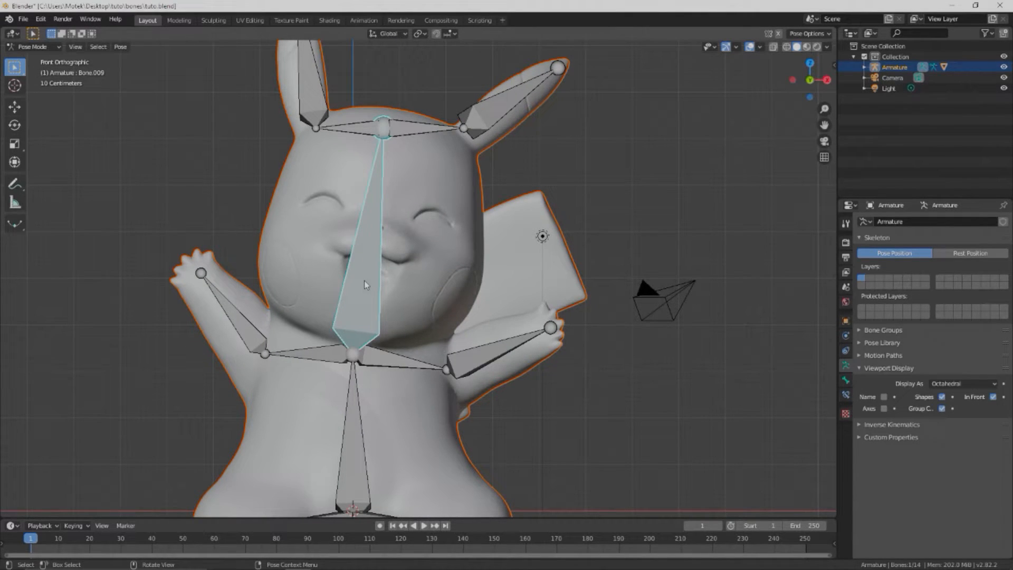
{"action": "key", "text": "r"}
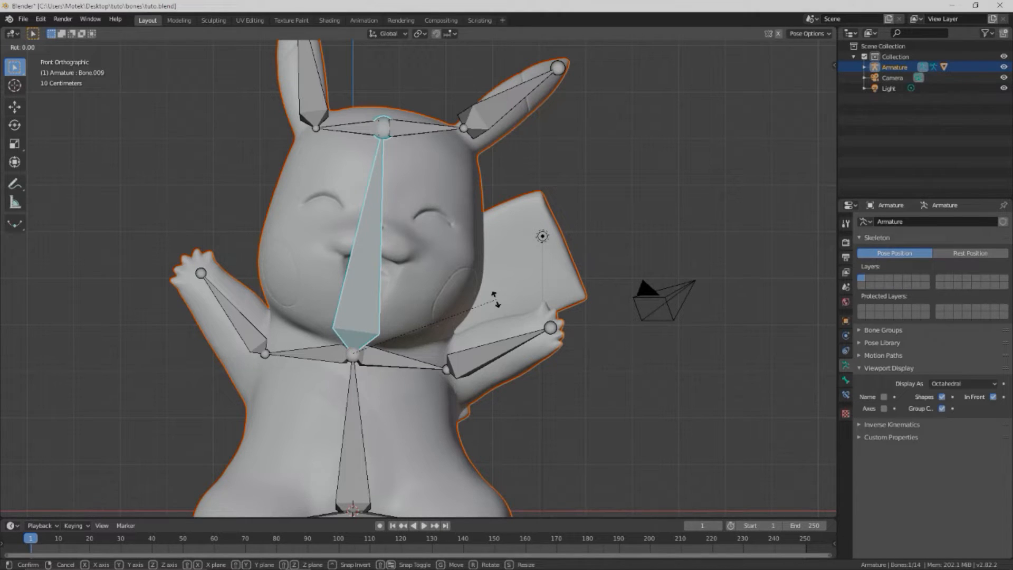
{"action": "key", "text": "y"}
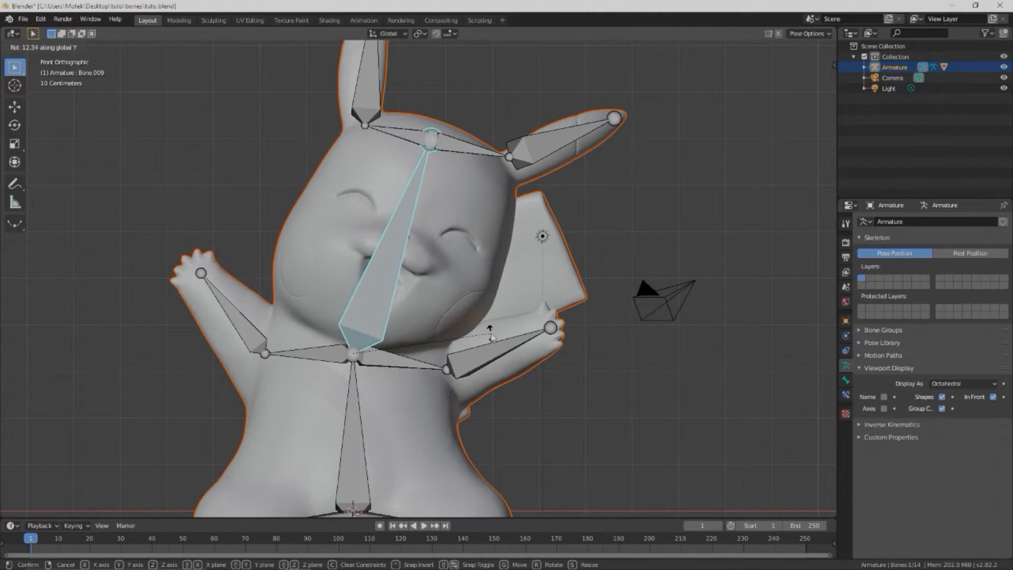
{"action": "key", "text": "Escape"}
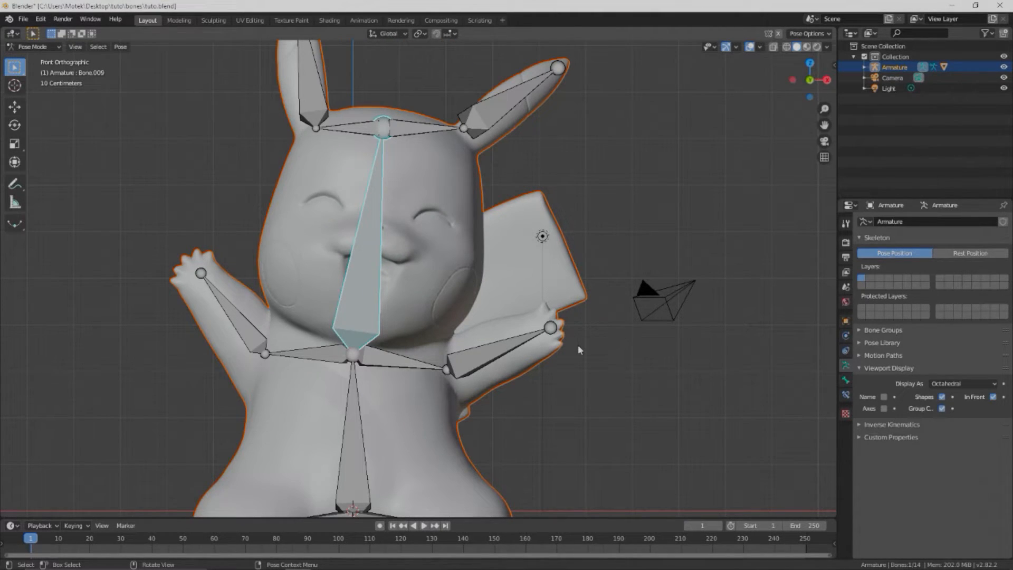
- Rotate the head bone about -39° around the global Z axis to turn the face toward the negative-X side
{"action": "key", "text": "r"}
{"action": "key", "text": "z"}
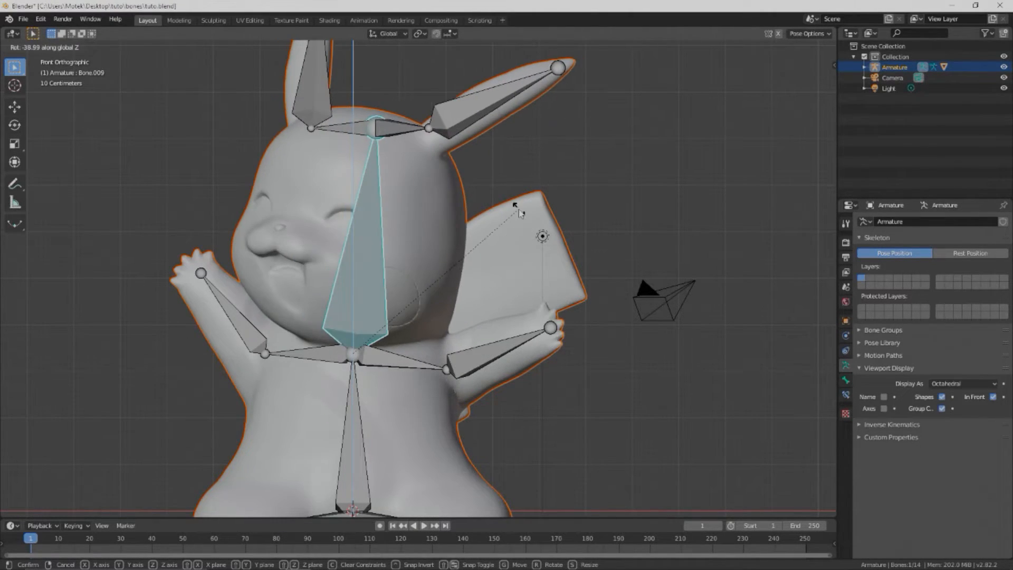
{"action": "left_click", "coordinate": [518, 210]}
- Rotate the positive-X ear bone around the global Y axis so the ear stands nearly upright
{"action": "left_click", "coordinate": [494, 99]}
{"action": "key", "text": "r"}
{"action": "key", "text": "y"}
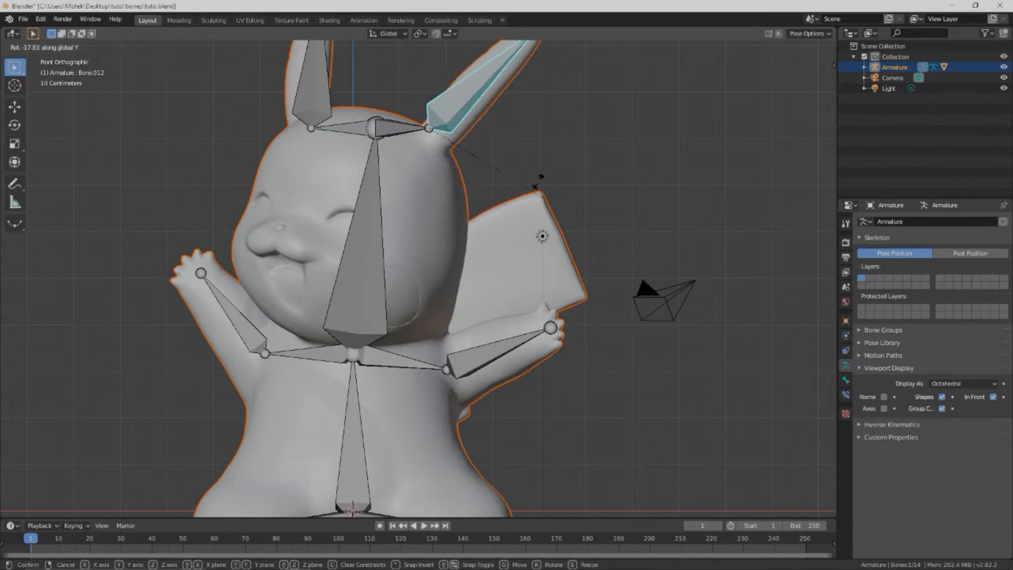
{"action": "left_click", "coordinate": [506, 131]}
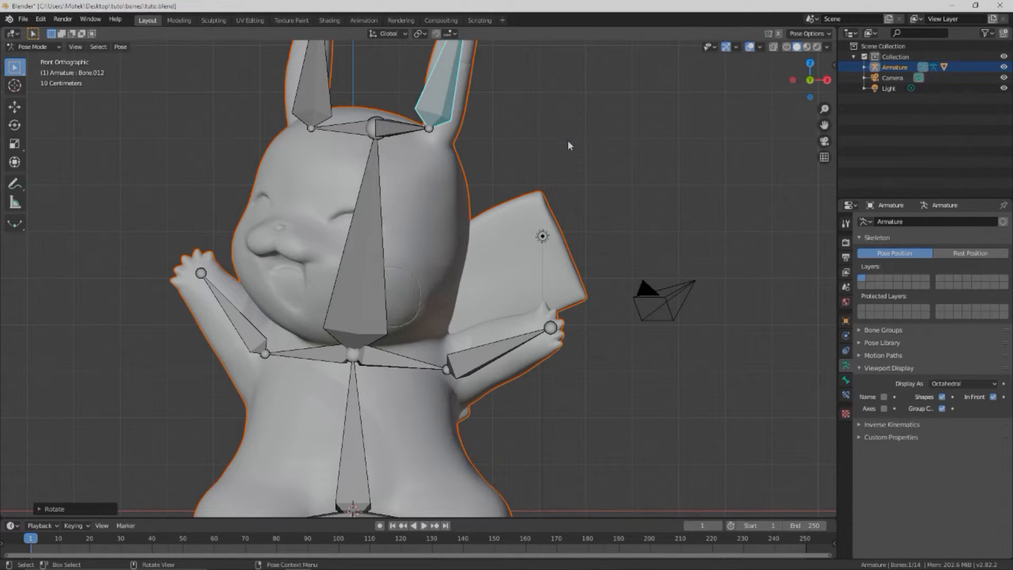
- Rotate the negative-X ear bone outward around the global Y axis so the ear swings down to the side
{"action": "key", "text": "KP_3"}
{"action": "middle_click_drag", "start_coordinate": [568, 125], "coordinate": [535, 297], "text": "shift"}
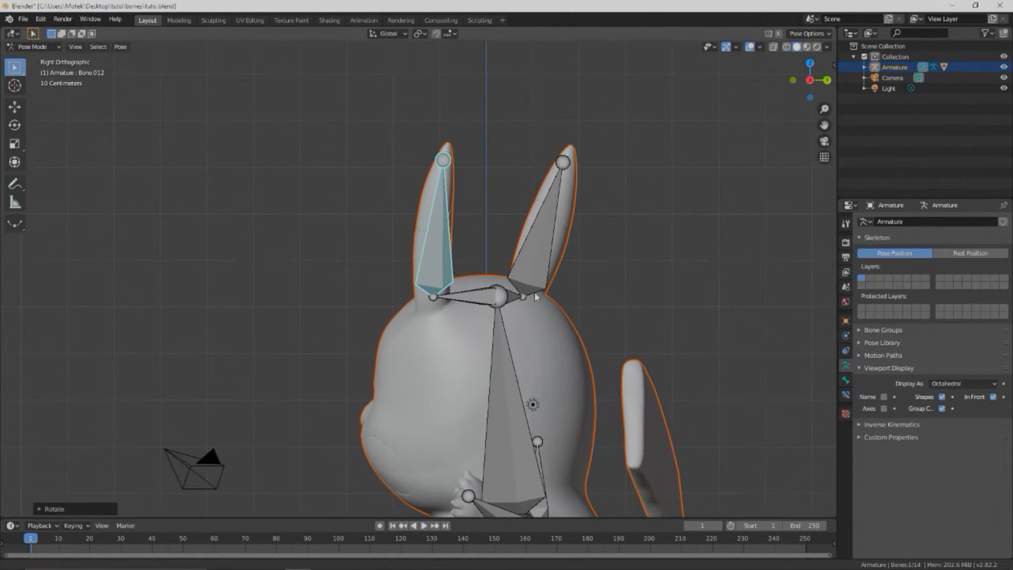
{"action": "left_click", "coordinate": [527, 297]}
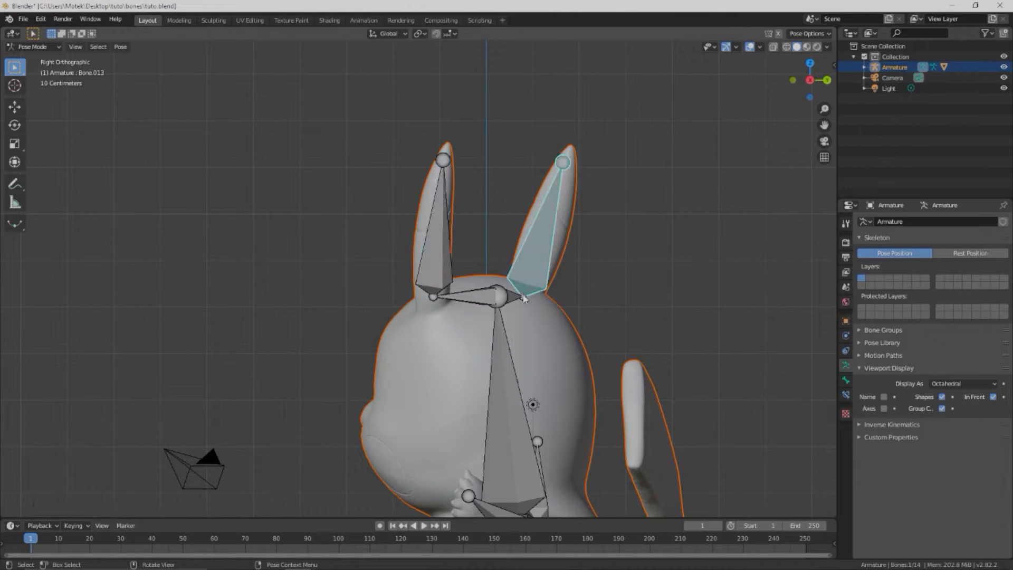
{"action": "left_click", "coordinate": [523, 298]}
{"action": "left_click", "coordinate": [526, 296]}
{"action": "key", "text": "r"}
{"action": "key", "text": "y"}
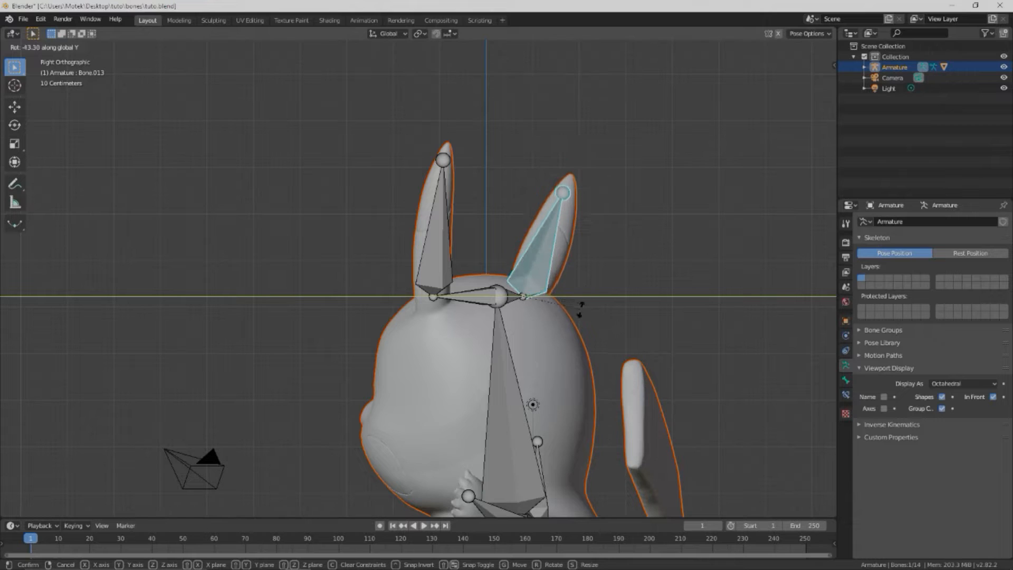
{"action": "left_click", "coordinate": [566, 349]}
- From an angled front view, rotate the negative-X ear bone around the global Y axis to raise the ear slightly
{"action": "middle_click_drag", "start_coordinate": [220, 347], "coordinate": [375, 349]}
{"action": "key", "text": "r"}
{"action": "key", "text": "y"}
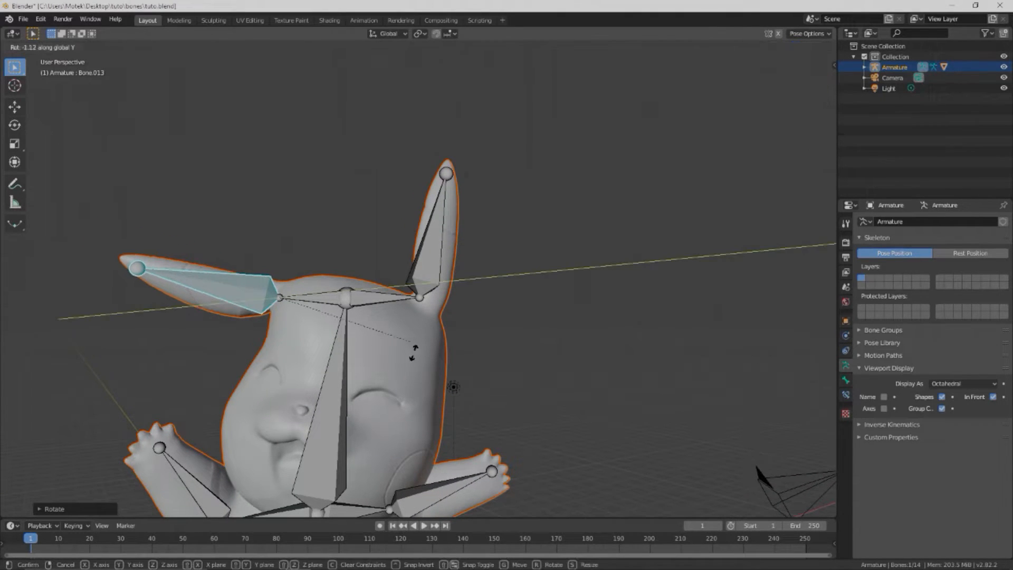
{"action": "left_click", "coordinate": [204, 378]}
- Rotate the negative-X outer arm bone around the global Y axis until the arm extends roughly horizontally
{"action": "middle_click_drag", "start_coordinate": [203, 377], "coordinate": [258, 206], "text": "shift"}
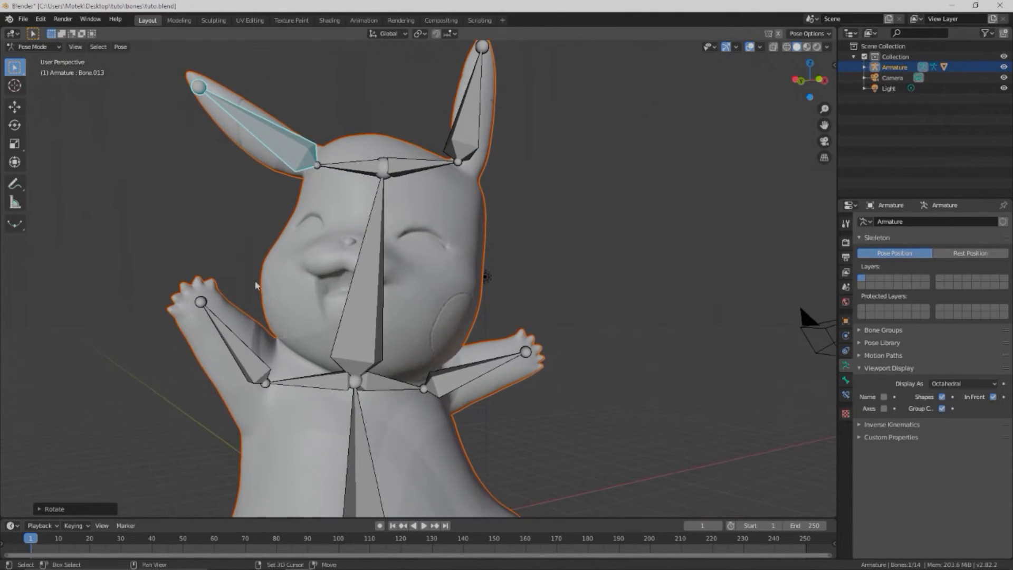
{"action": "left_click", "coordinate": [267, 388]}
{"action": "middle_click_drag", "start_coordinate": [188, 380], "coordinate": [251, 283], "text": "shift"}
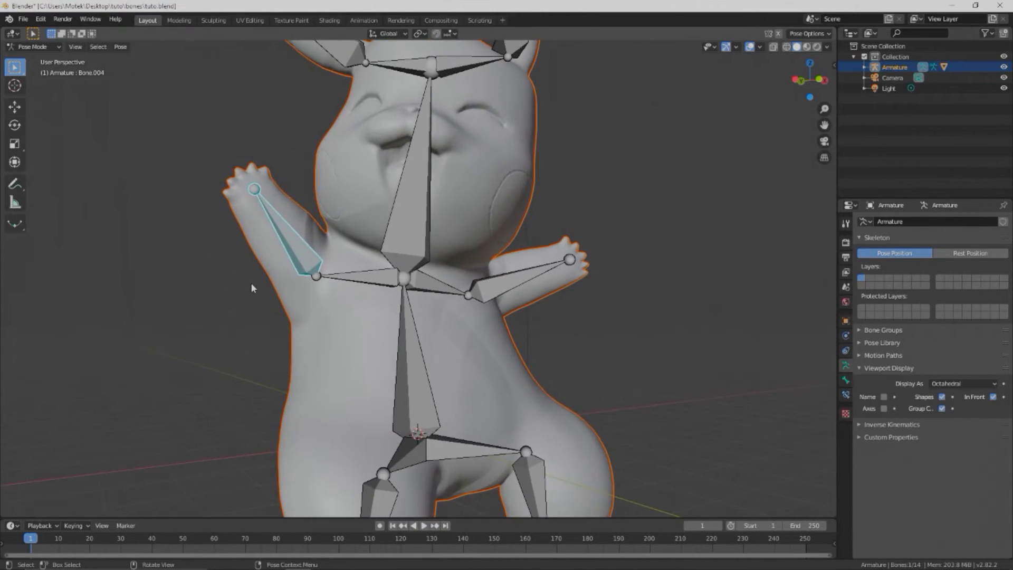
{"action": "key", "text": "r"}
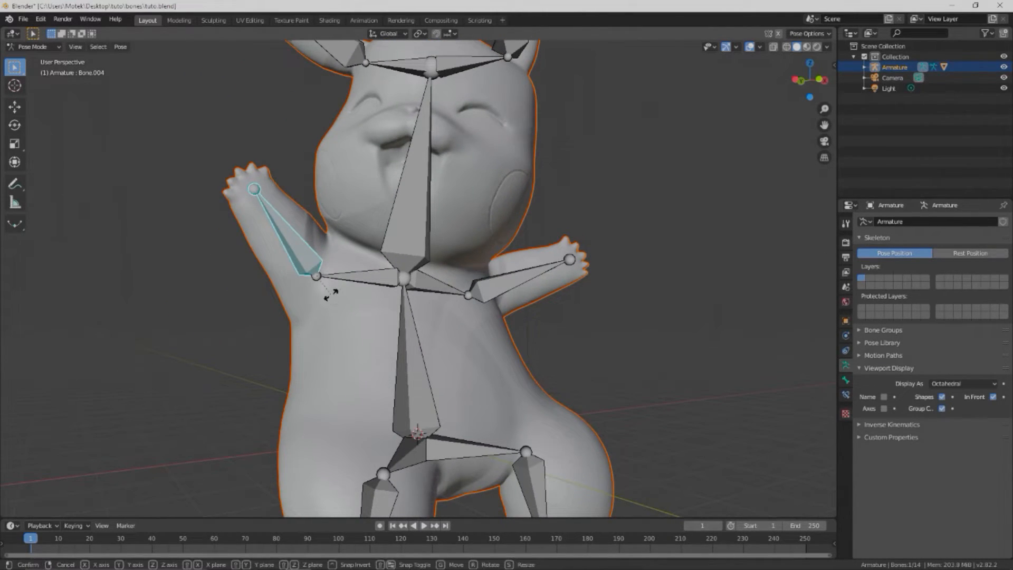
{"action": "key", "text": "y"}
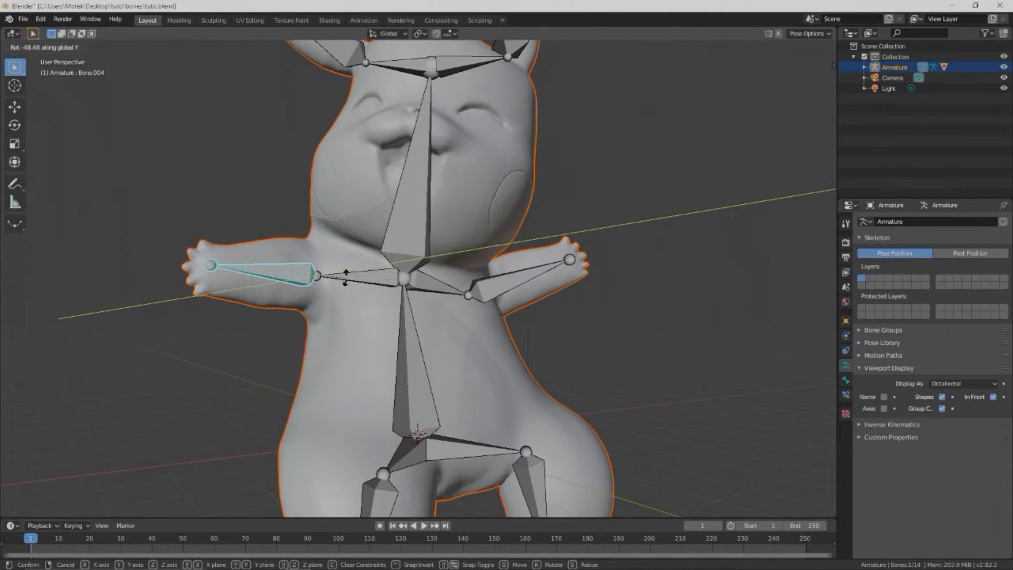
{"action": "left_click", "coordinate": [347, 279]}
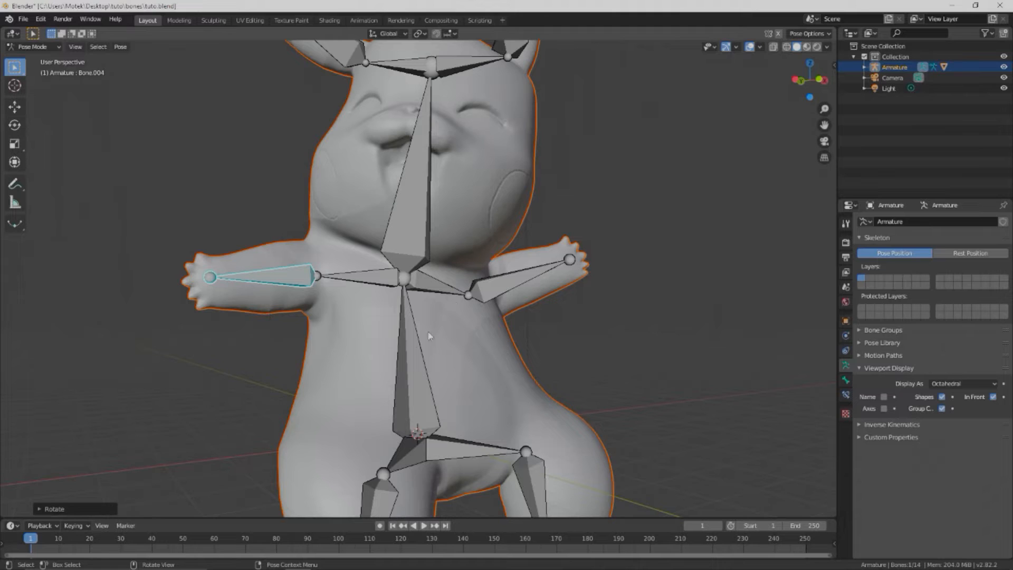
{"action": "scroll", "coordinate": [255, 213], "scroll_direction": "down", "scroll_amount": 4}
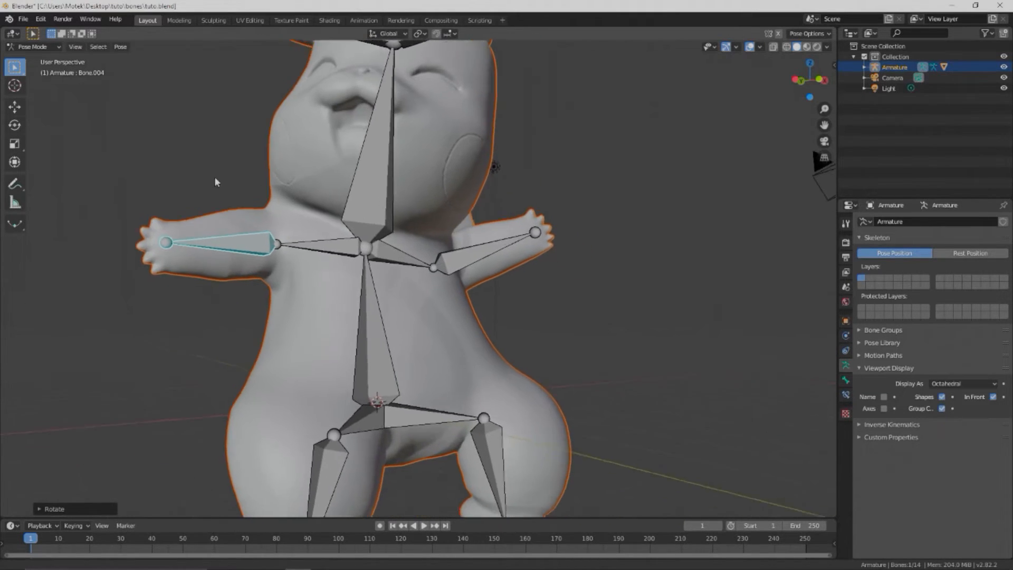
{"action": "scroll", "coordinate": [498, 233], "scroll_direction": "down", "scroll_amount": 1}
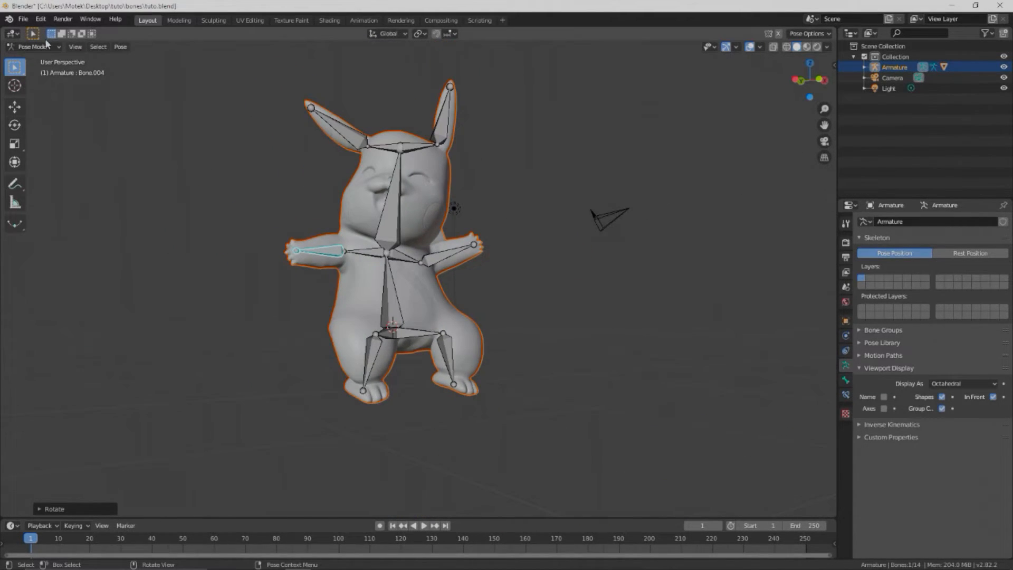
- Compare the armature's rest pose in Edit Mode with its current pose in Pose Mode
{"action": "left_click", "coordinate": [46, 45]}
{"action": "left_click", "coordinate": [35, 60]}
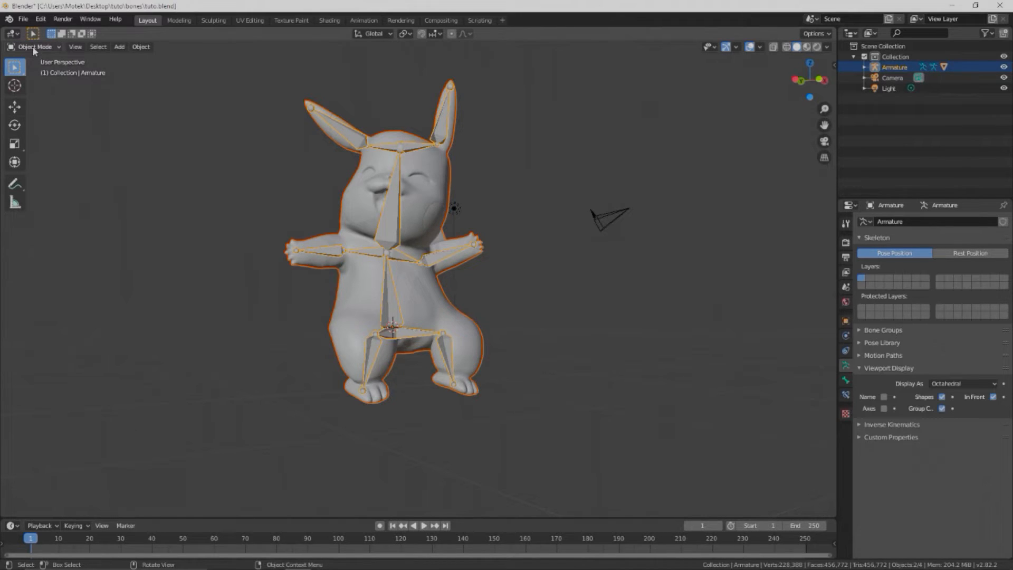
{"action": "left_click", "coordinate": [33, 48]}
{"action": "left_click", "coordinate": [35, 58]}
{"action": "left_click", "coordinate": [35, 47]}
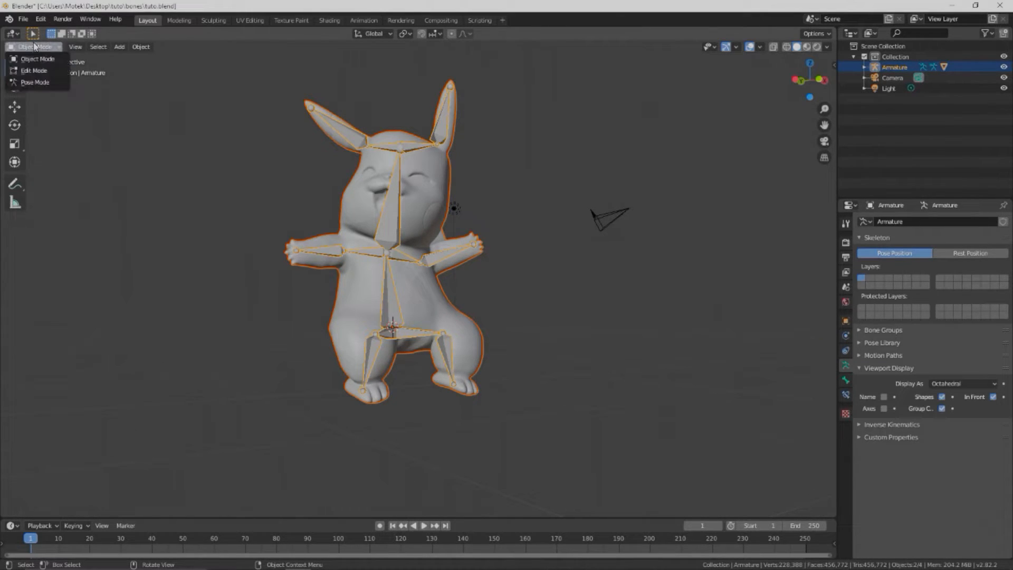
{"action": "left_click", "coordinate": [34, 71]}
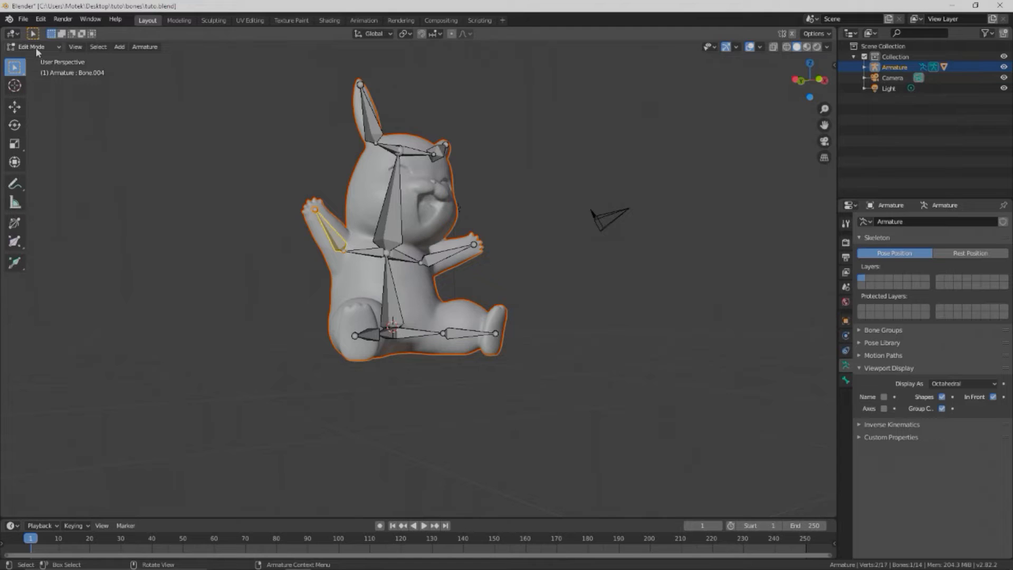
{"action": "left_click", "coordinate": [36, 46]}
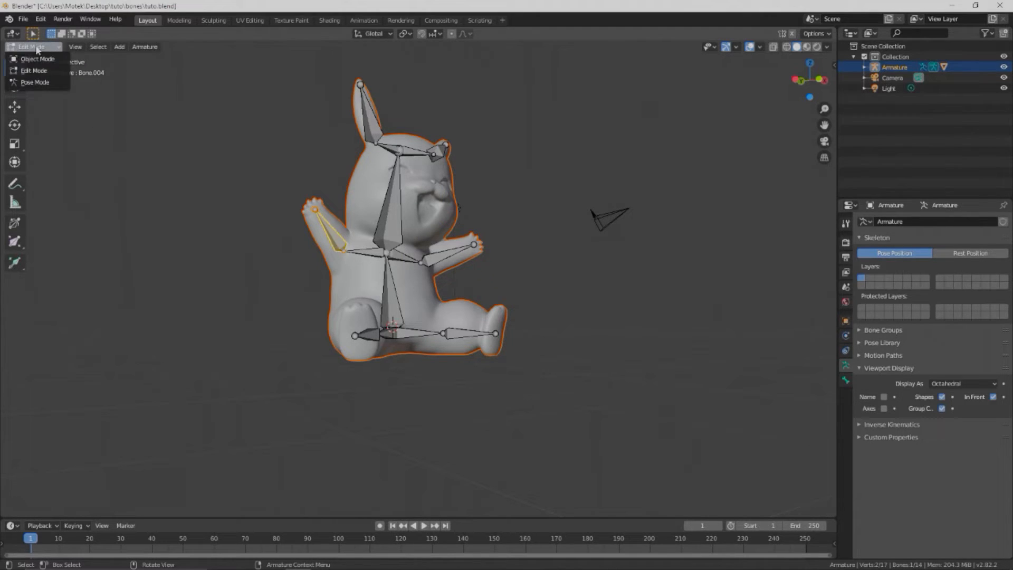
{"action": "left_click", "coordinate": [36, 83]}
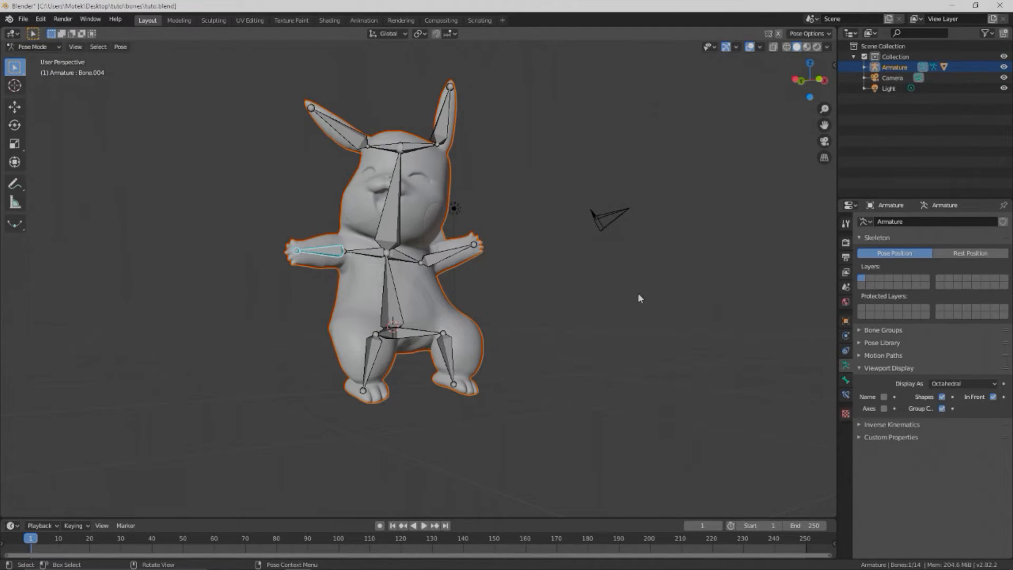
- Return the armature to Object Mode, view the posed model from the front, and open the list of export formats
{"action": "middle_click_drag", "start_coordinate": [638, 295], "coordinate": [534, 322]}
{"action": "scroll", "coordinate": [530, 344], "scroll_direction": "up", "scroll_amount": 2}
{"action": "left_click", "coordinate": [27, 49]}
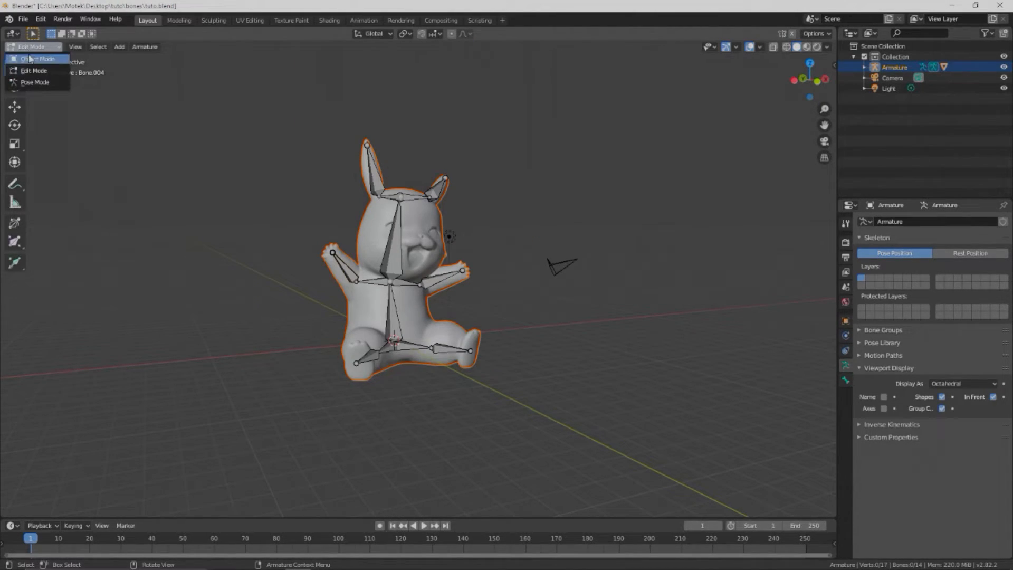
{"action": "left_click", "coordinate": [32, 59]}
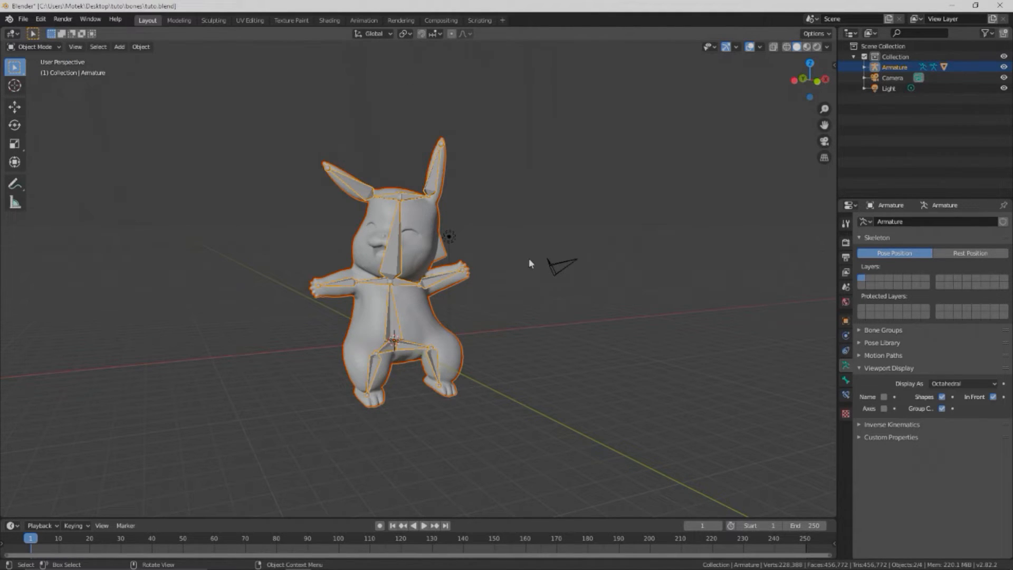
{"action": "middle_click_drag", "start_coordinate": [516, 270], "coordinate": [473, 297]}
{"action": "scroll", "coordinate": [473, 298], "scroll_direction": "up", "scroll_amount": 2}
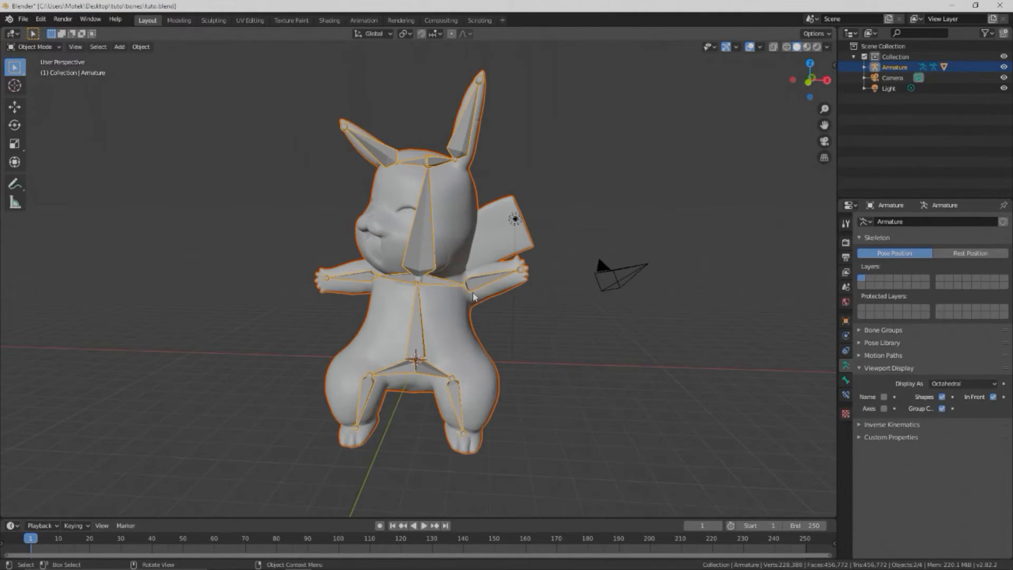
{"action": "left_click", "coordinate": [23, 19]}
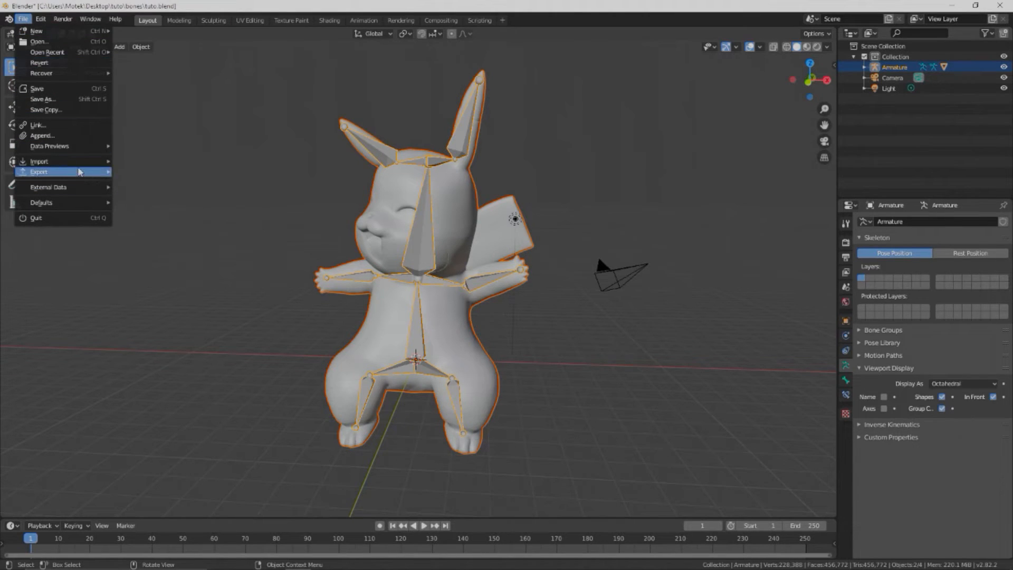
{"action": "mouse_move", "coordinate": [82, 173]}
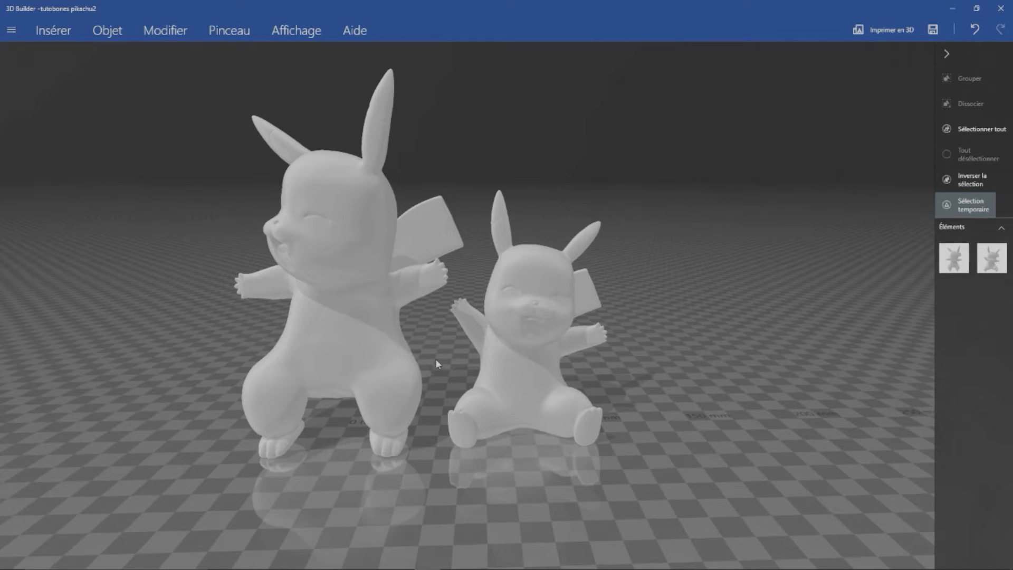
- Switch to 3D Builder and compare the standing and seated Pikachu models from several angles
{"action": "left_click_drag", "start_coordinate": [435, 359], "coordinate": [505, 369]}
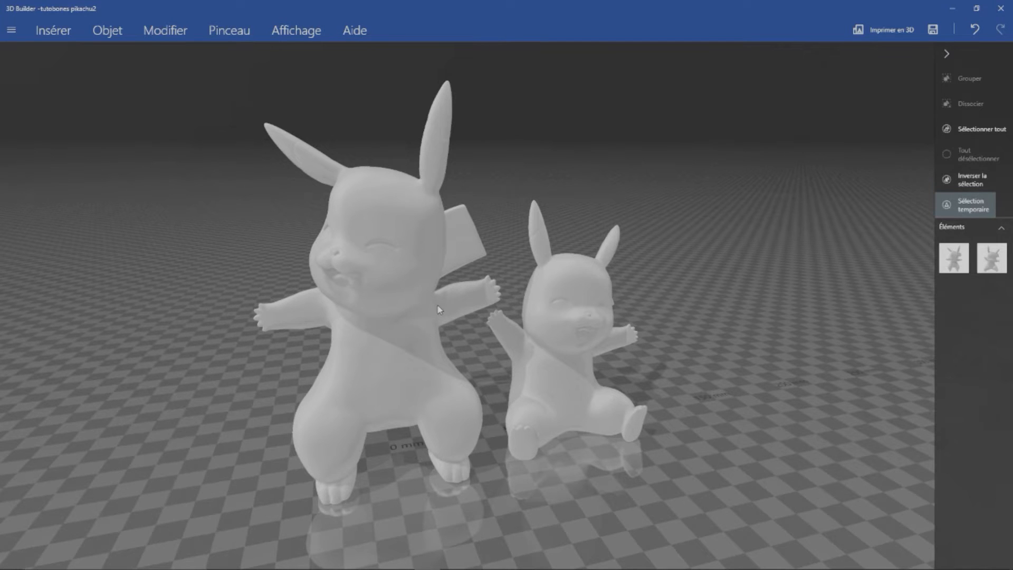
{"action": "left_click_drag", "start_coordinate": [467, 356], "coordinate": [409, 346]}
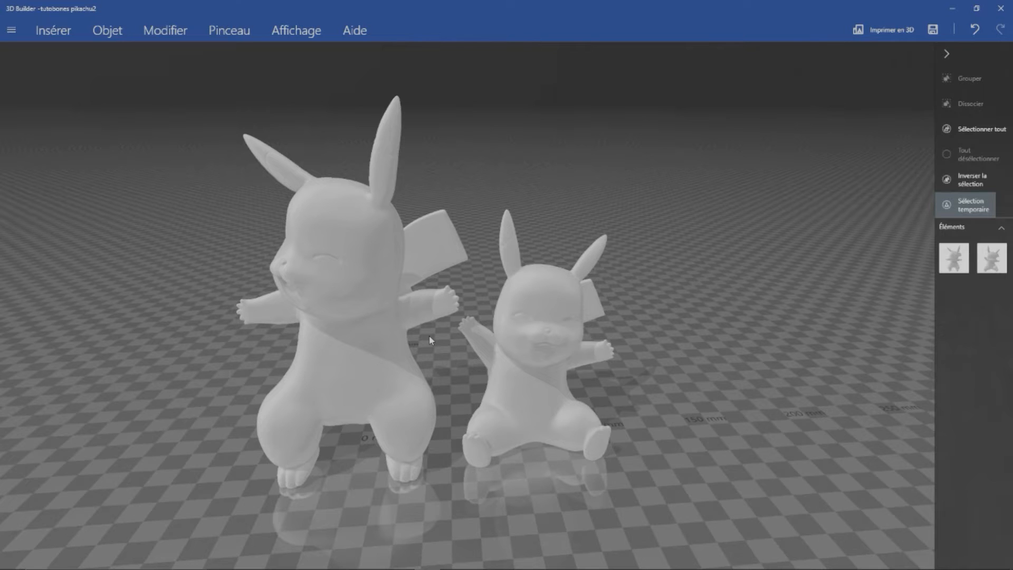
{"action": "mouse_move", "coordinate": [437, 341]}
{"action": "left_mouse_down"}
{"action": "mouse_move", "coordinate": [427, 343]}
{"action": "mouse_move", "coordinate": [432, 352]}
{"action": "left_mouse_up"}
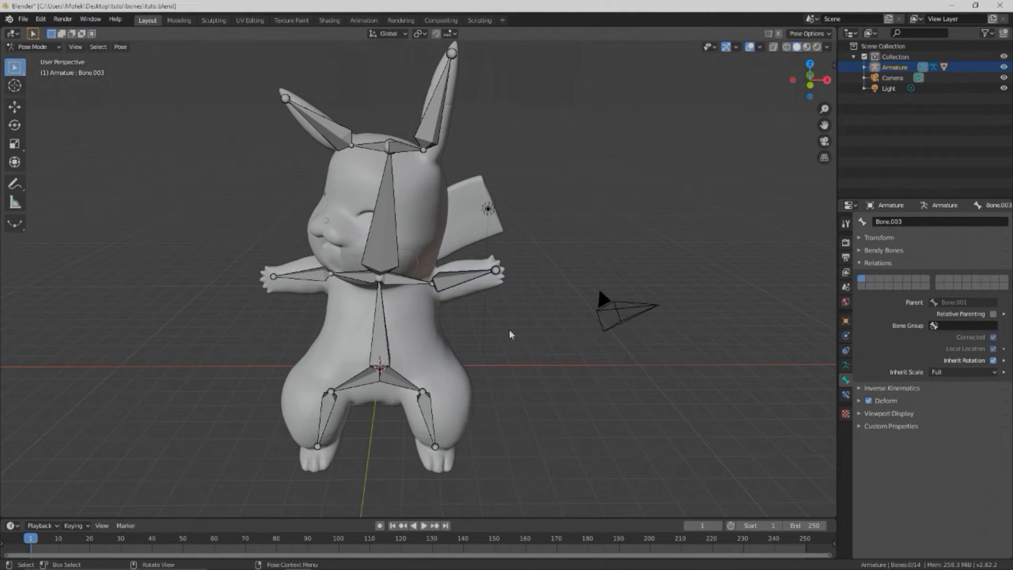
- Back in Blender, subdivide the positive-X outer arm bone into two bones in Edit Mode
{"action": "scroll", "coordinate": [511, 335], "scroll_direction": "up", "scroll_amount": 2}
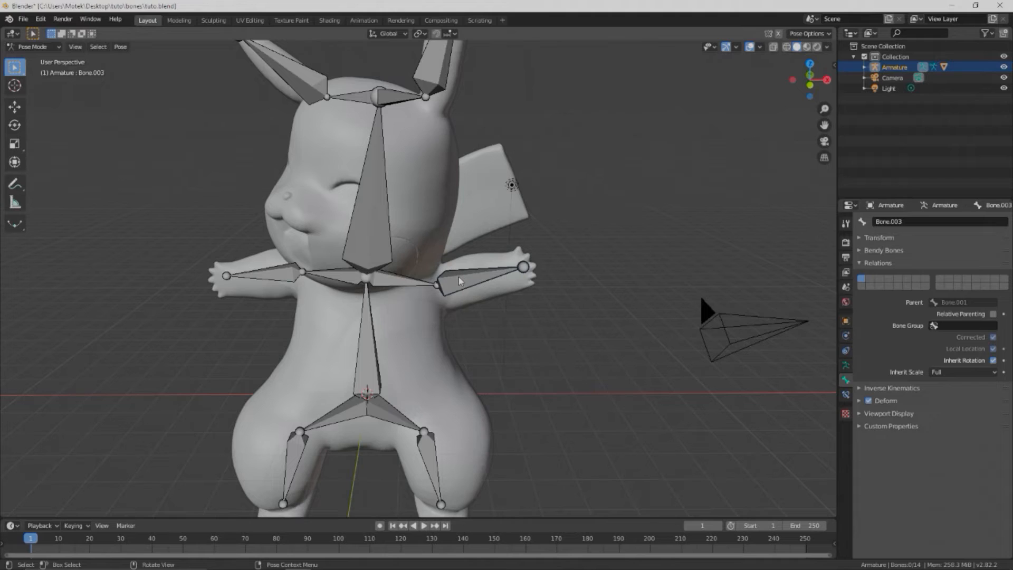
{"action": "left_click", "coordinate": [483, 279]}
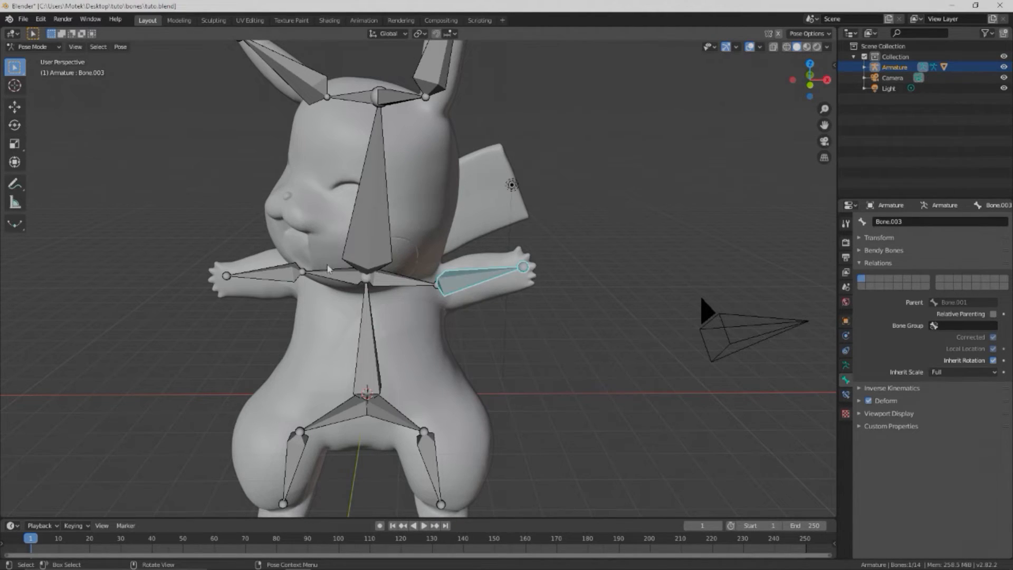
{"action": "left_click", "coordinate": [46, 50]}
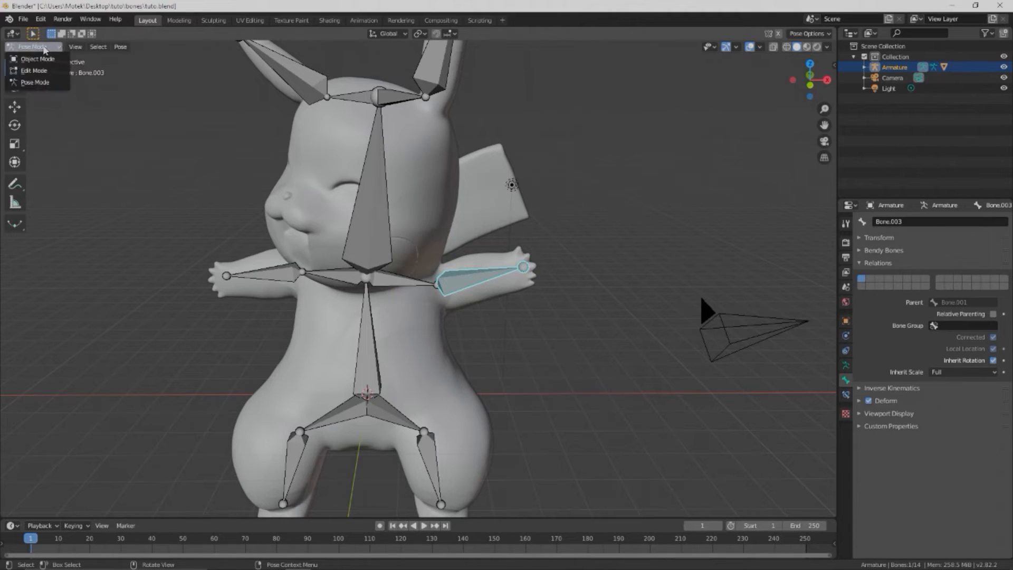
{"action": "left_click", "coordinate": [31, 73]}
{"action": "scroll", "coordinate": [560, 281], "scroll_direction": "up", "scroll_amount": 4}
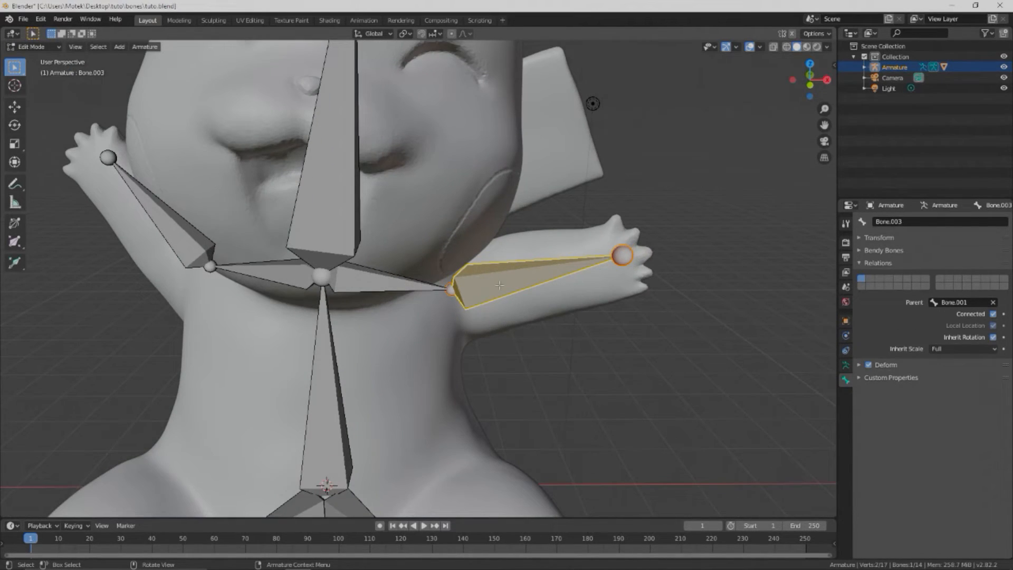
{"action": "right_click", "coordinate": [540, 274]}
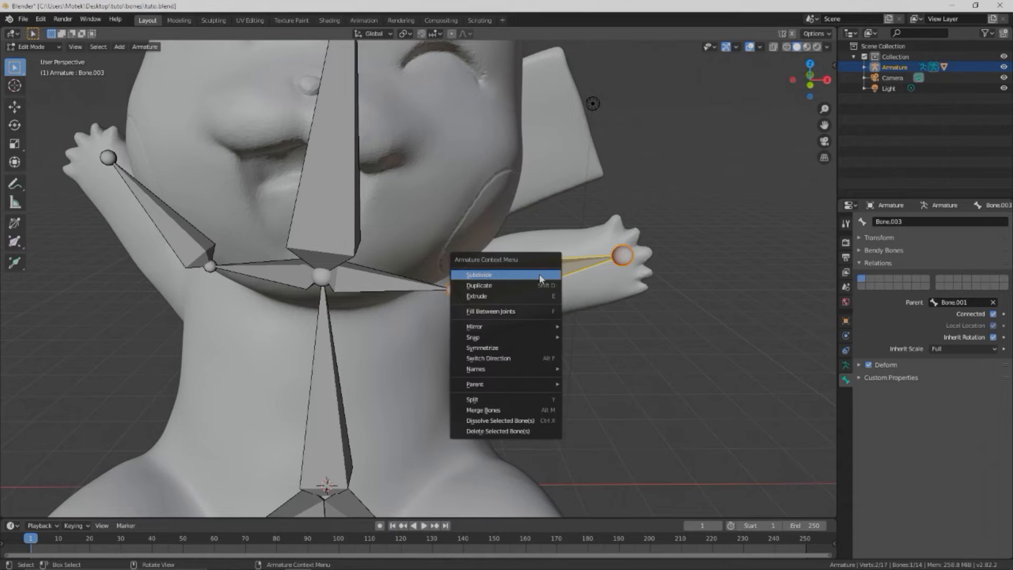
{"action": "left_click", "coordinate": [489, 275]}
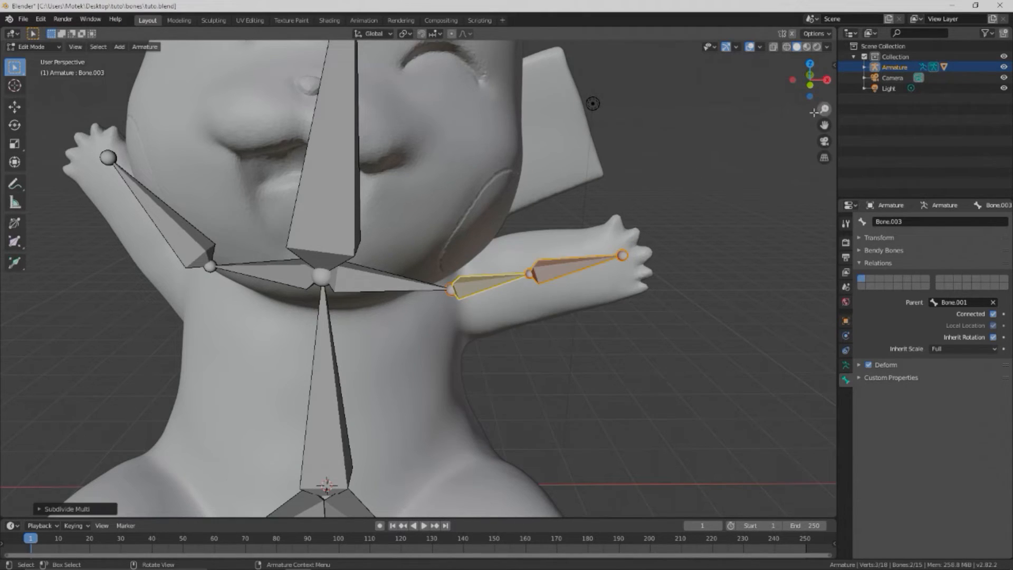
{"action": "scroll", "coordinate": [489, 279], "scroll_direction": "up", "scroll_amount": 2}
- In Pose Mode, try to rotate the hand-side half of the subdivided positive-X arm bone
{"action": "left_click", "coordinate": [21, 46]}
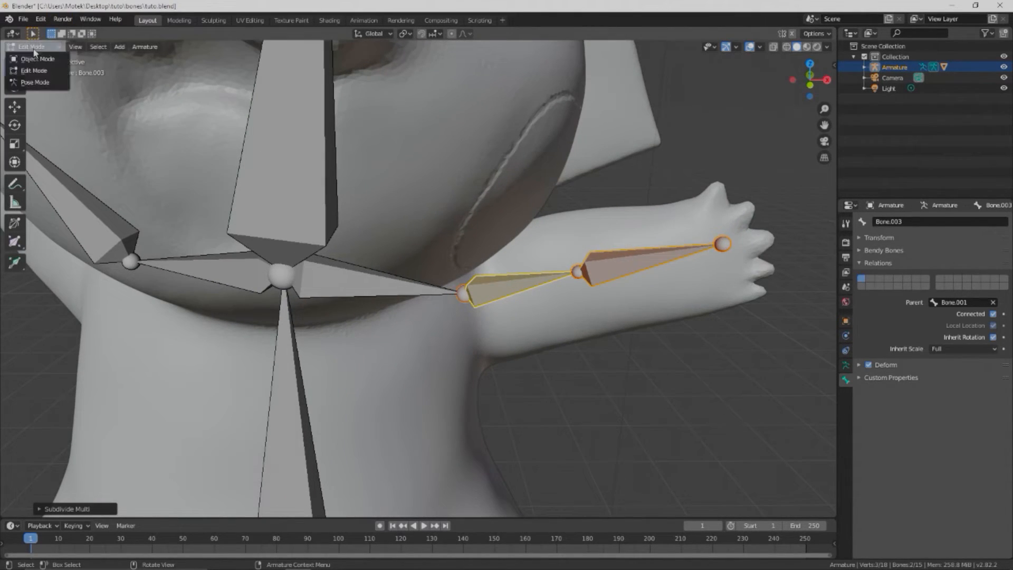
{"action": "left_click", "coordinate": [38, 82]}
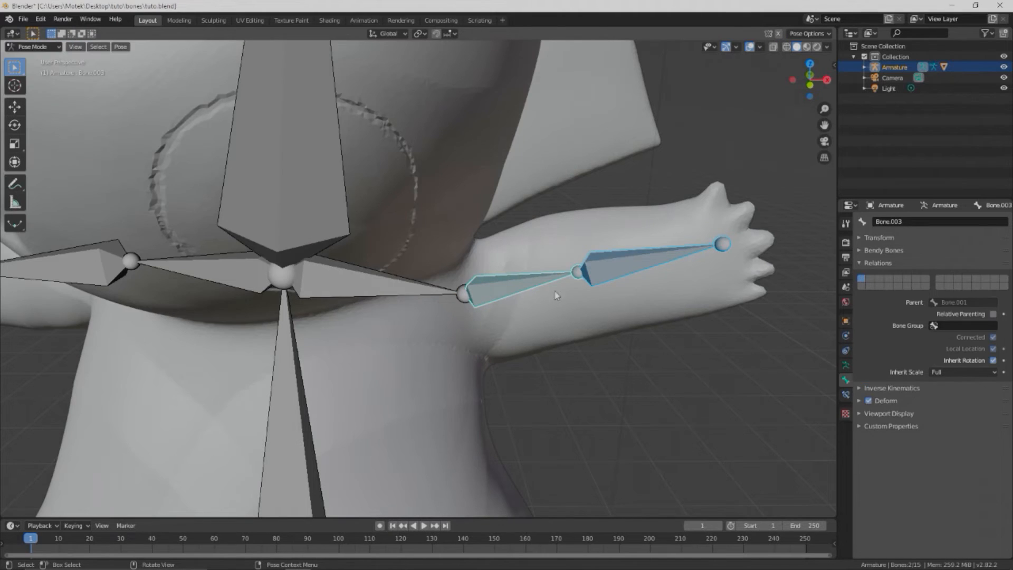
{"action": "left_click", "coordinate": [580, 274]}
{"action": "key", "text": "r"}
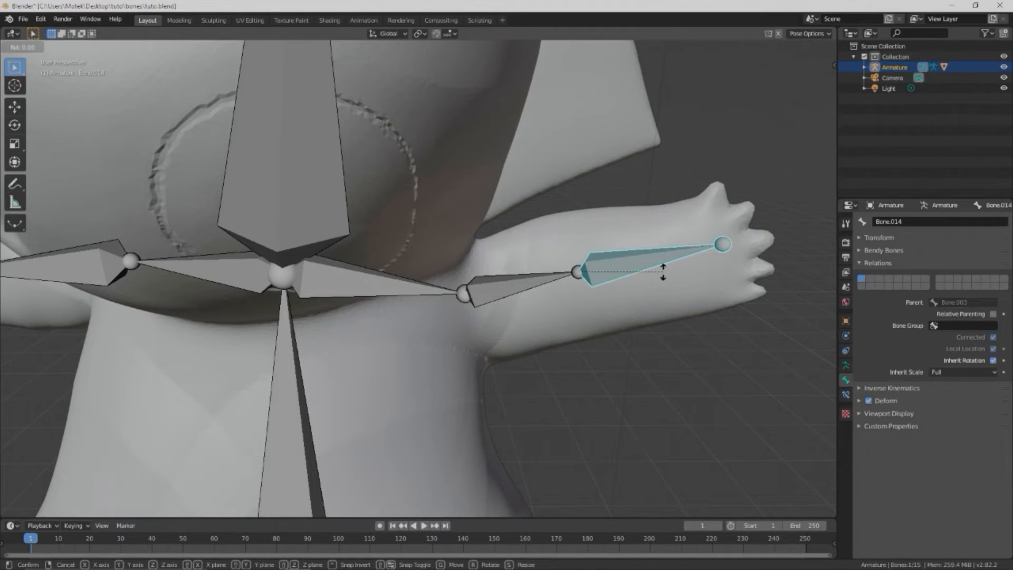
{"action": "left_click", "coordinate": [672, 248]}
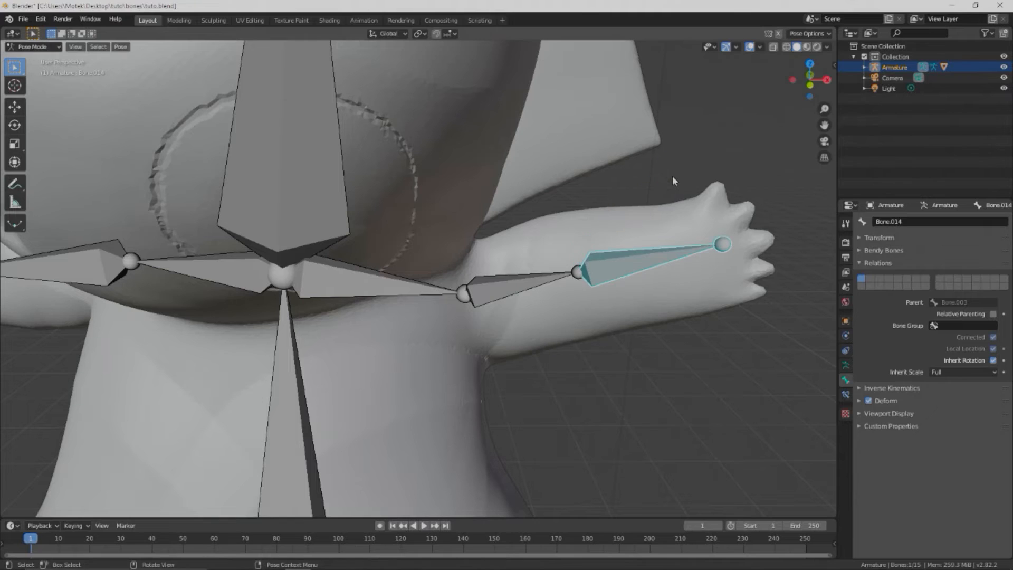
{"action": "scroll", "coordinate": [521, 257], "scroll_direction": "down", "scroll_amount": 6}
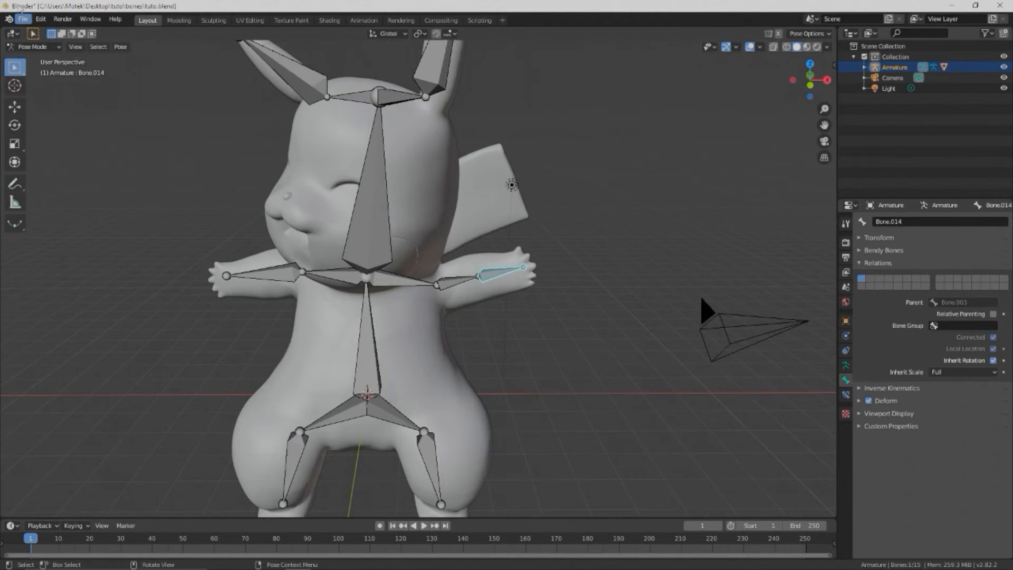
- In Object Mode, parent the Pikachu mesh to the armature again to include the subdivided arm bones
{"action": "left_click", "coordinate": [30, 49]}
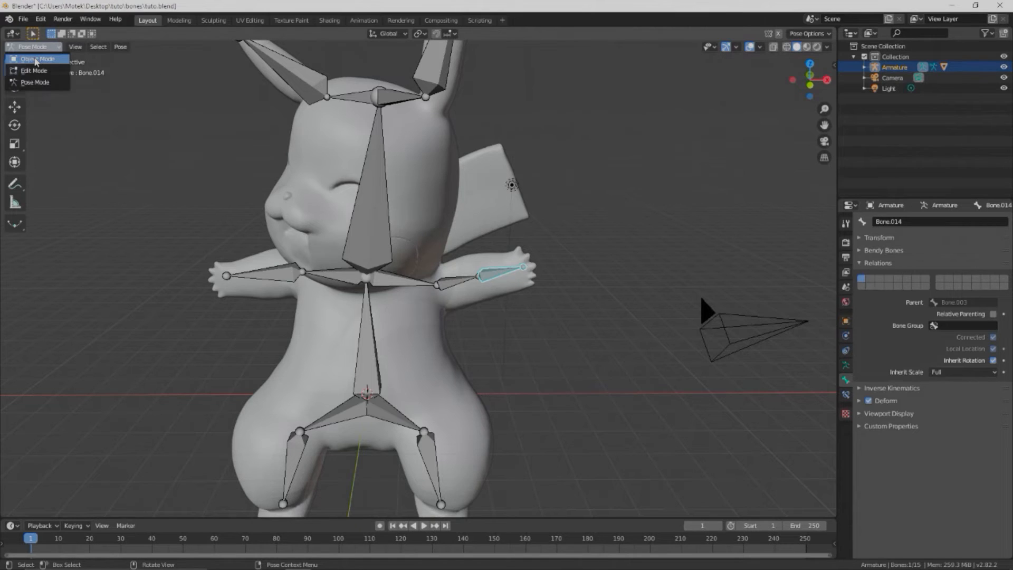
{"action": "left_click", "coordinate": [36, 59]}
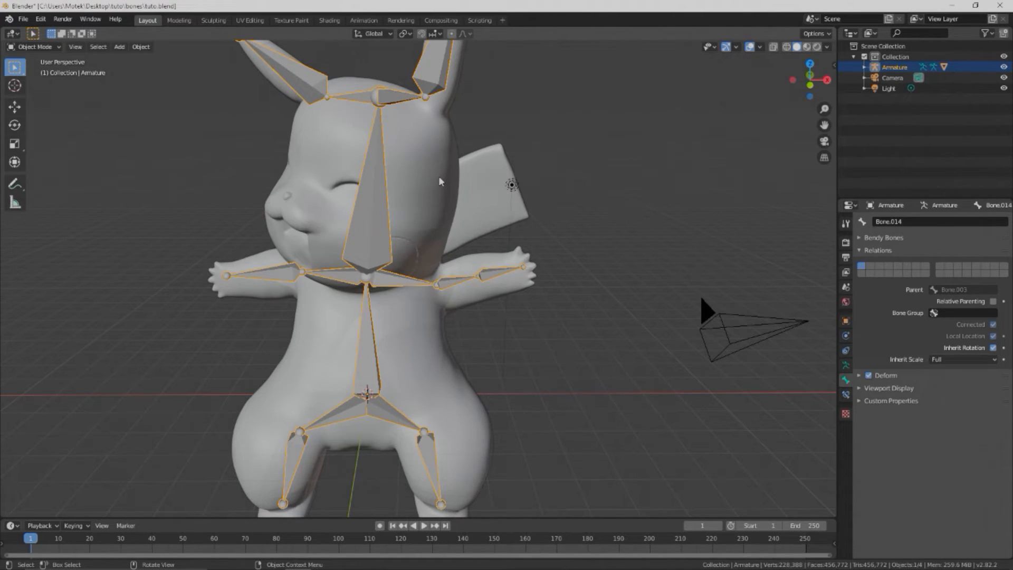
{"action": "left_click", "coordinate": [439, 209]}
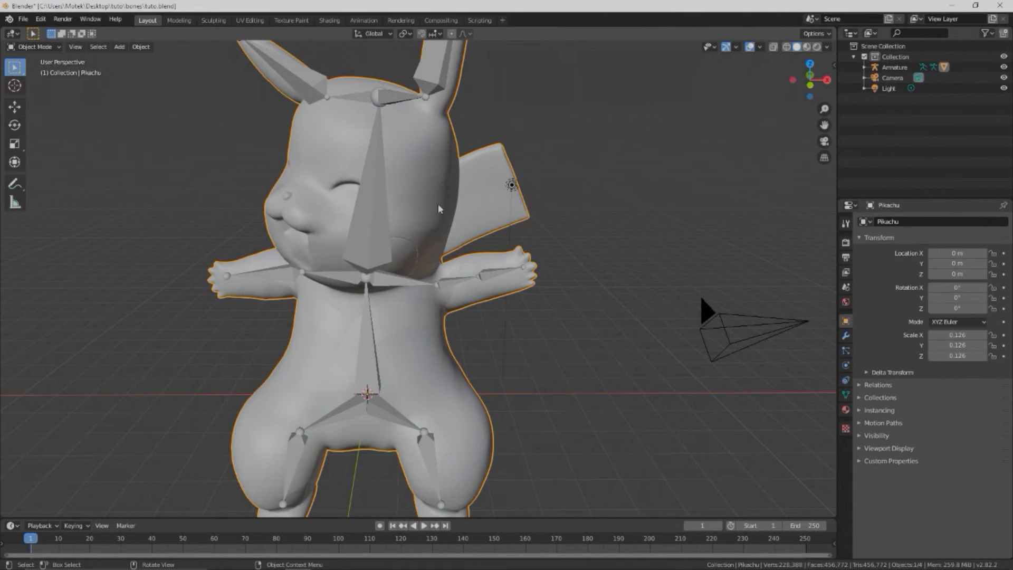
{"action": "left_click", "coordinate": [367, 230], "text": "shift"}
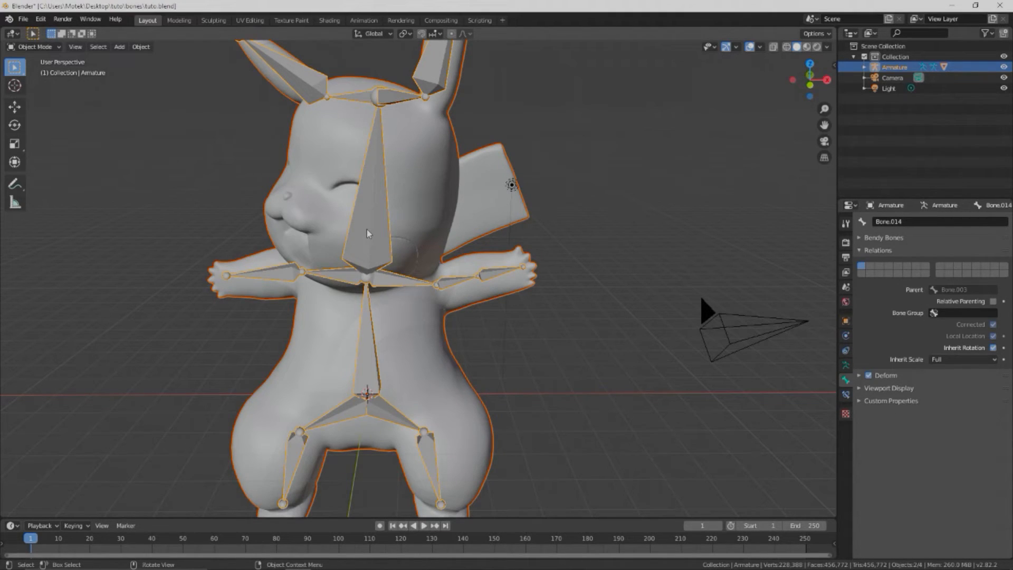
{"action": "key", "text": "ctrl+p"}
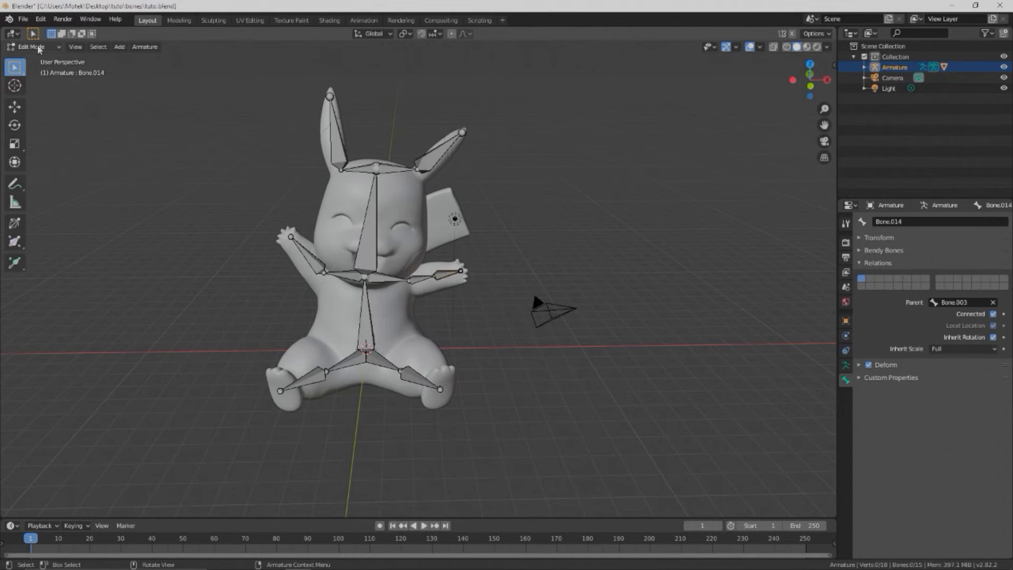
- In Pose Mode, test the hand's deformation by rotating the positive-X forearm bone about 17 degrees, and cancel the rotation
{"action": "left_click", "coordinate": [39, 49]}
{"action": "left_click", "coordinate": [35, 85]}
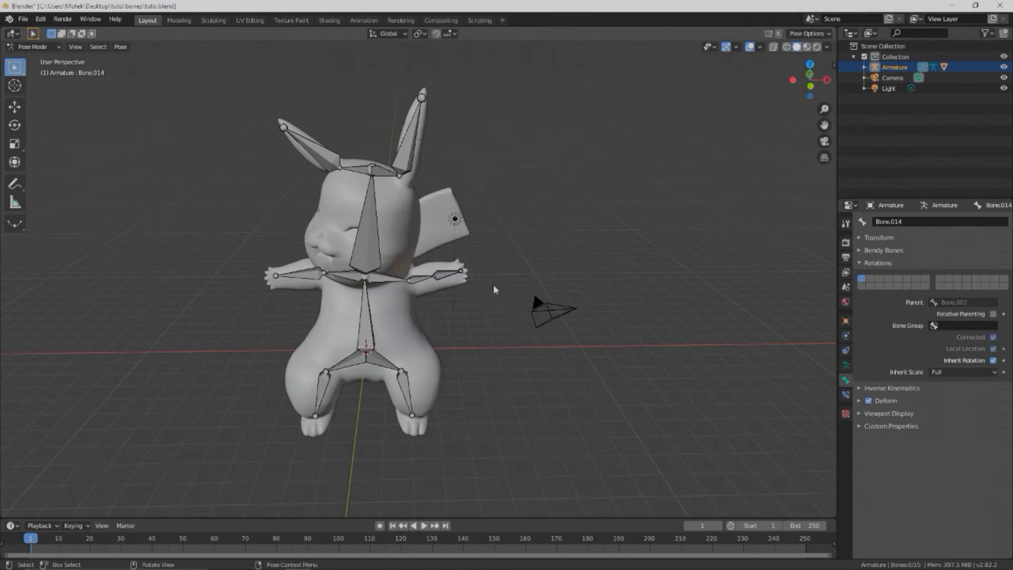
{"action": "scroll", "coordinate": [493, 286], "scroll_direction": "up", "scroll_amount": 6}
{"action": "left_click", "coordinate": [474, 275]}
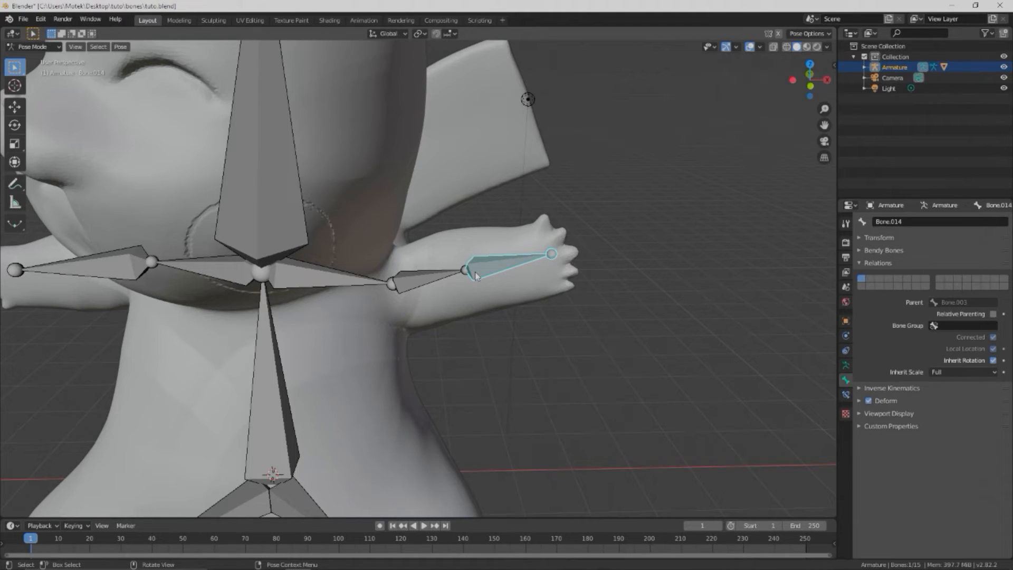
{"action": "key", "text": "r"}
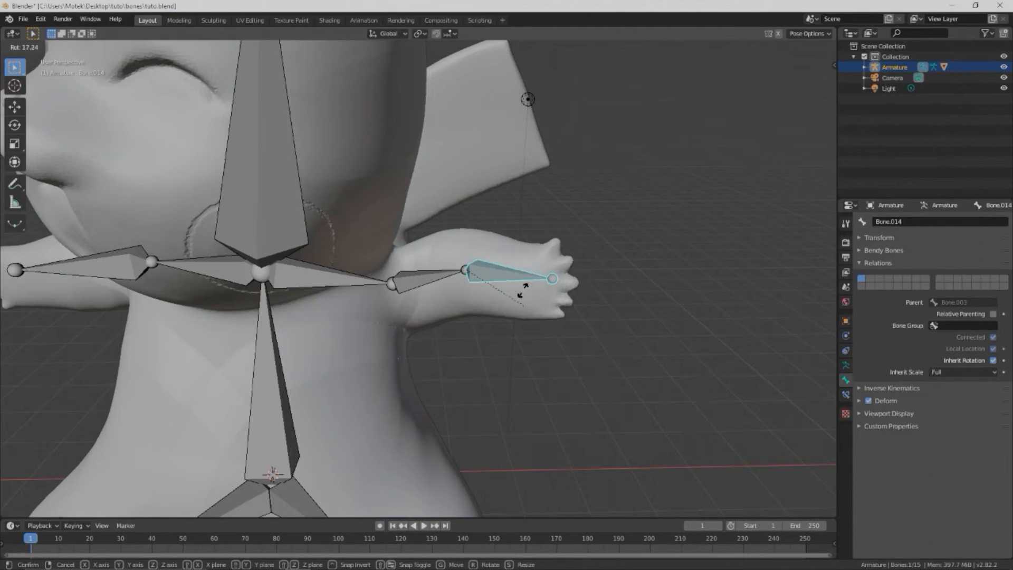
{"action": "right_click", "coordinate": [523, 290]}
{"action": "scroll", "coordinate": [486, 213], "scroll_direction": "down", "scroll_amount": 5}
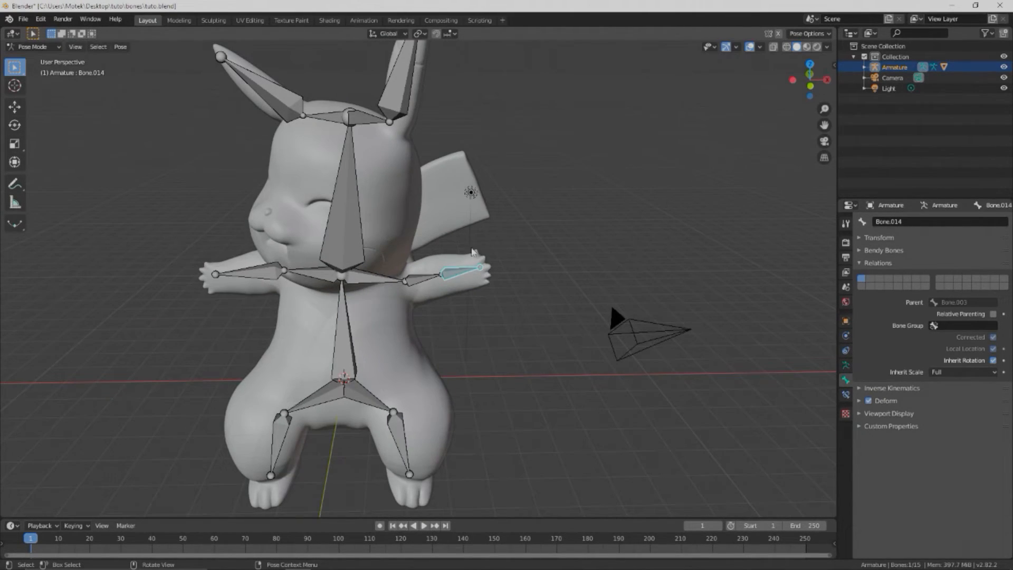
{"action": "mouse_move", "coordinate": [441, 228]}
{"action": "middle_mouse_down"}
{"action": "mouse_move", "coordinate": [417, 229]}
{"action": "mouse_move", "coordinate": [470, 228]}
{"action": "mouse_move", "coordinate": [449, 226]}
{"action": "middle_mouse_up"}
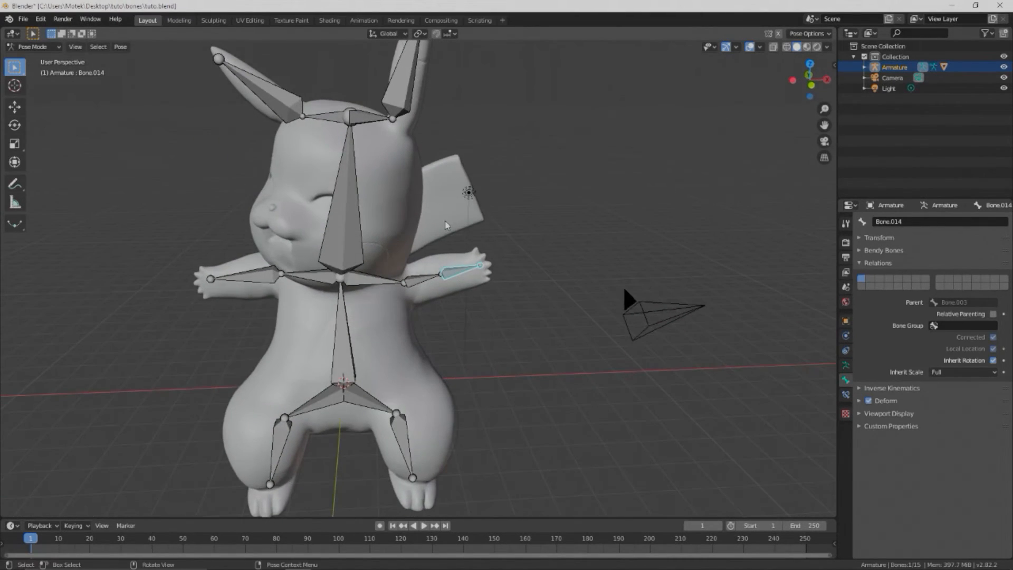
{"action": "scroll", "coordinate": [457, 285], "scroll_direction": "up", "scroll_amount": 2}
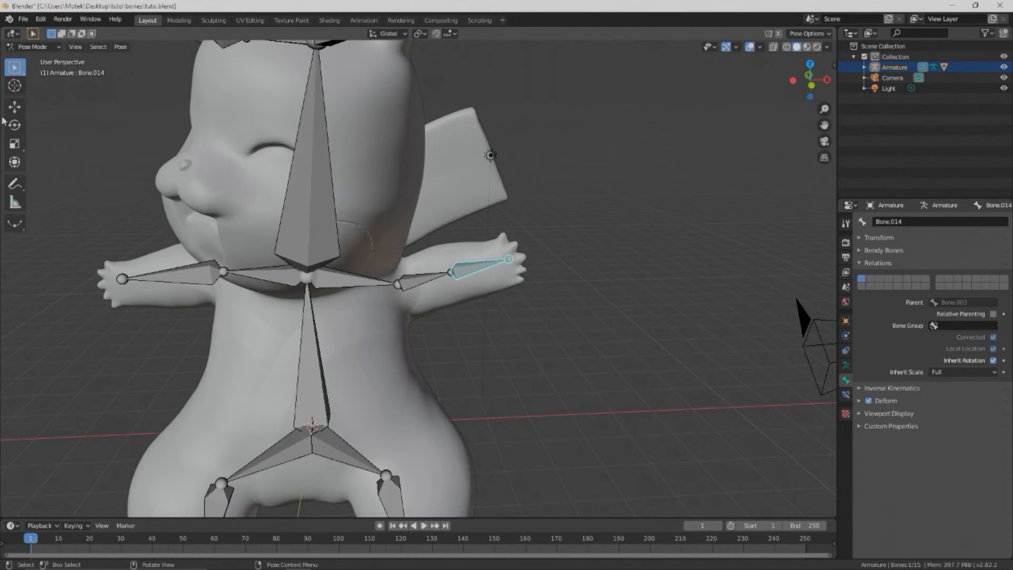
- In Edit Mode, separate the hand-side bone of the positive-X arm into its own armature object
{"action": "left_click", "coordinate": [33, 46]}
{"action": "left_click", "coordinate": [35, 69]}
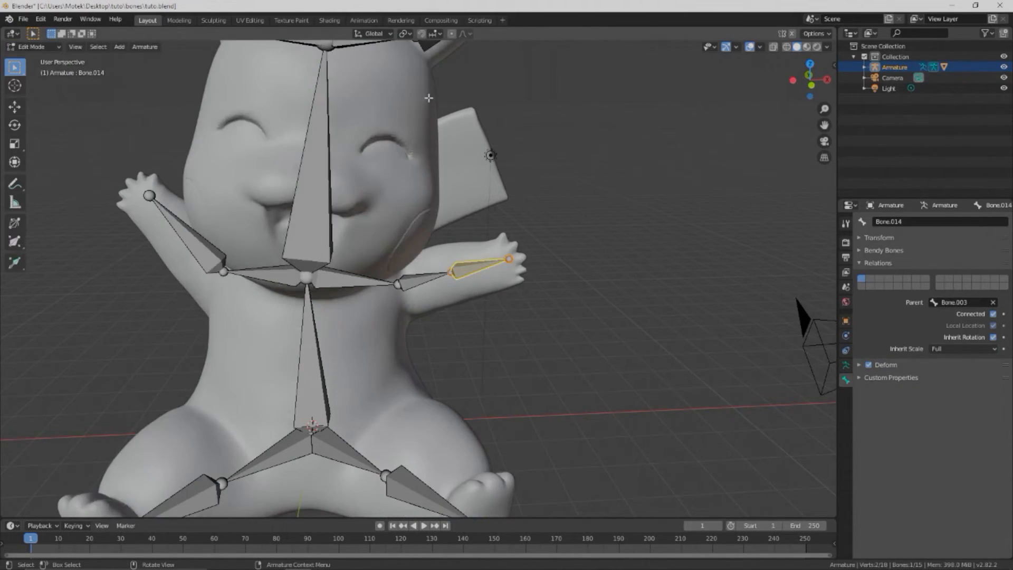
{"action": "key", "text": "p"}
{"action": "left_click", "coordinate": [458, 279]}
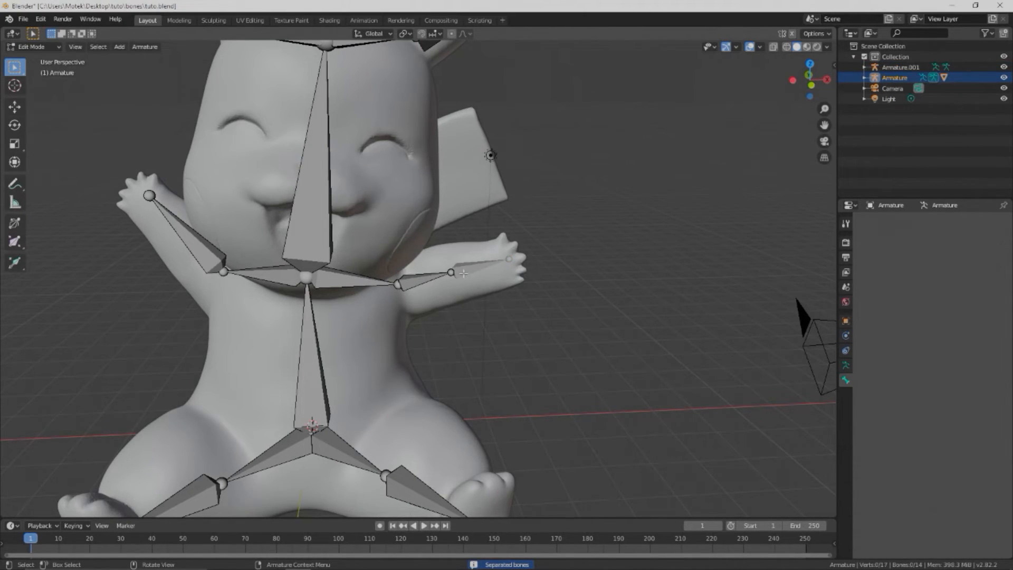
{"action": "scroll", "coordinate": [463, 273], "scroll_direction": "up", "scroll_amount": 2}
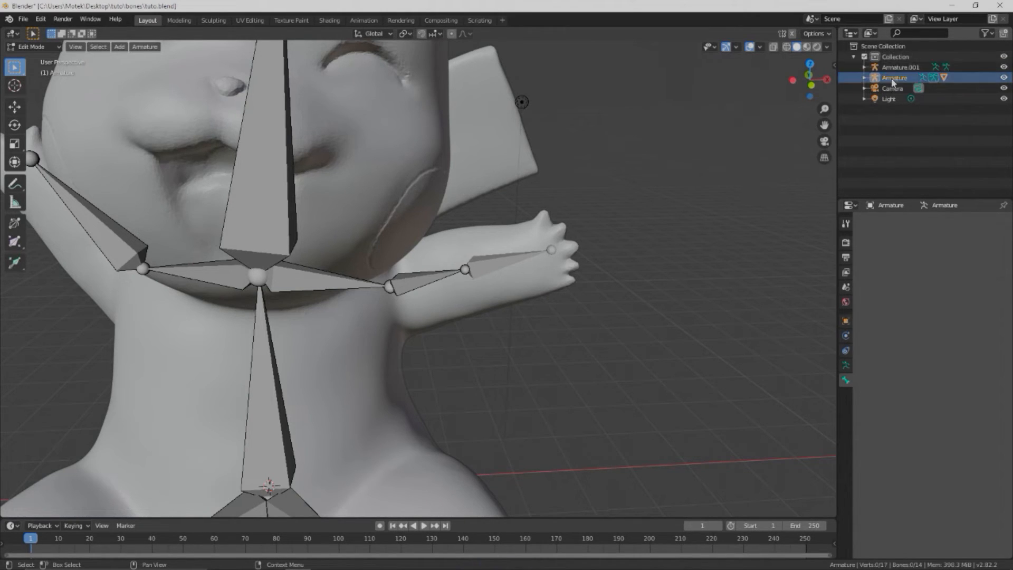
- Move the outer end of the positive-X upper-arm bone up and inward, away from the separated hand-side bone
{"action": "left_click", "coordinate": [420, 282]}
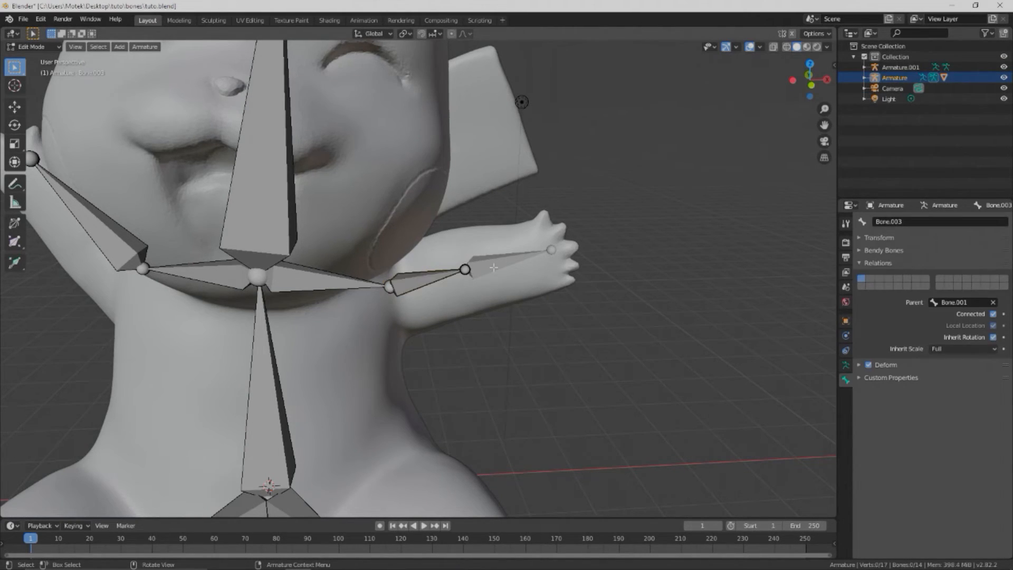
{"action": "left_click", "coordinate": [418, 280]}
{"action": "left_click", "coordinate": [495, 264]}
{"action": "left_click", "coordinate": [461, 267]}
{"action": "key", "text": "g"}
{"action": "left_click", "coordinate": [449, 248]}
{"action": "scroll", "coordinate": [566, 286], "scroll_direction": "up", "scroll_amount": 1}
{"action": "scroll", "coordinate": [566, 286], "scroll_direction": "up", "scroll_amount": 2}
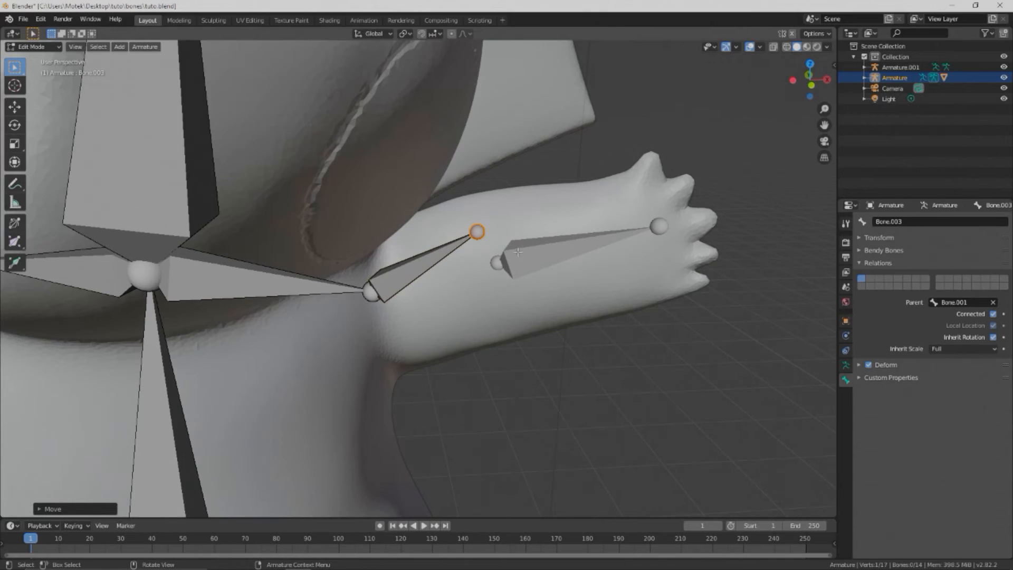
{"action": "scroll", "coordinate": [518, 251], "scroll_direction": "down", "scroll_amount": 4}
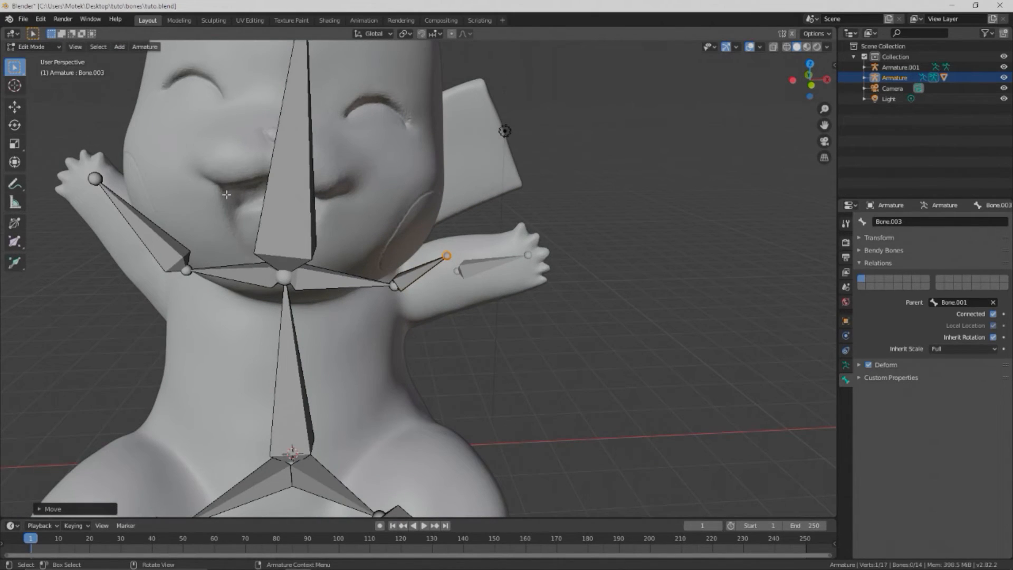
{"action": "scroll", "coordinate": [247, 223], "scroll_direction": "down", "scroll_amount": 3}
{"action": "scroll", "coordinate": [256, 234], "scroll_direction": "up", "scroll_amount": 2}
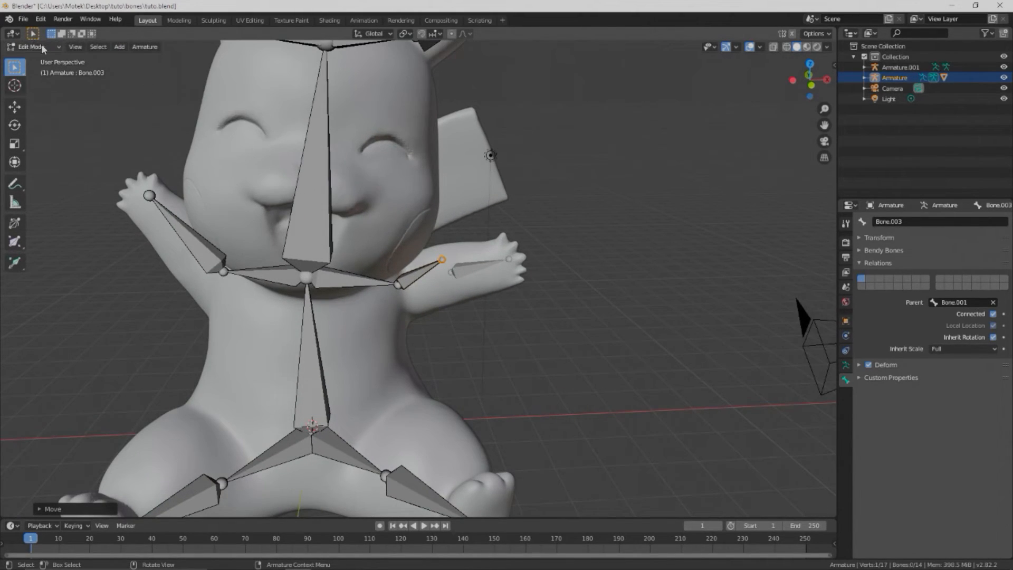
- Switch the main armature to Object Mode
{"action": "left_click", "coordinate": [34, 46]}
{"action": "left_click", "coordinate": [44, 63]}
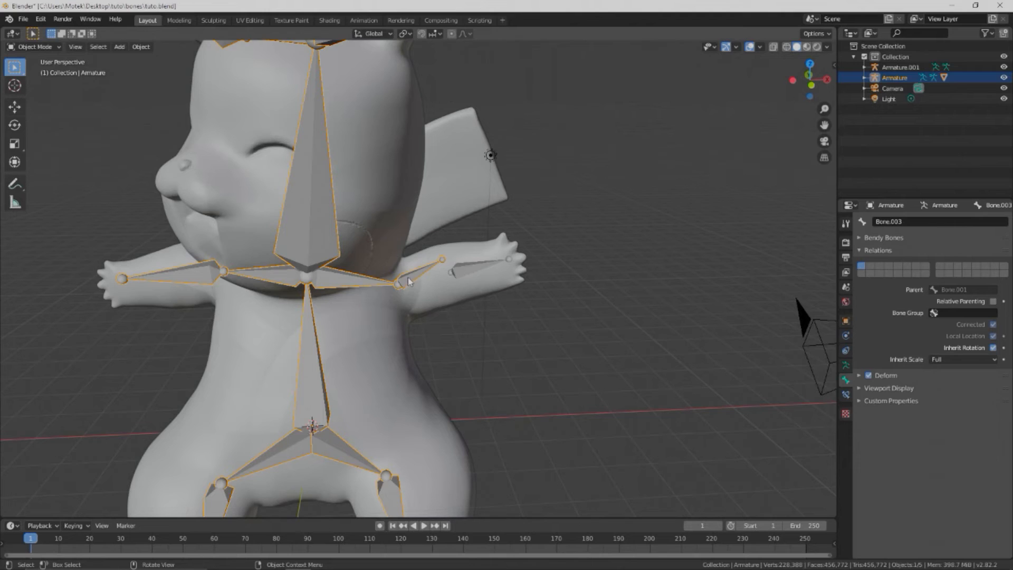
{"action": "scroll", "coordinate": [411, 278], "scroll_direction": "up", "scroll_amount": 3}
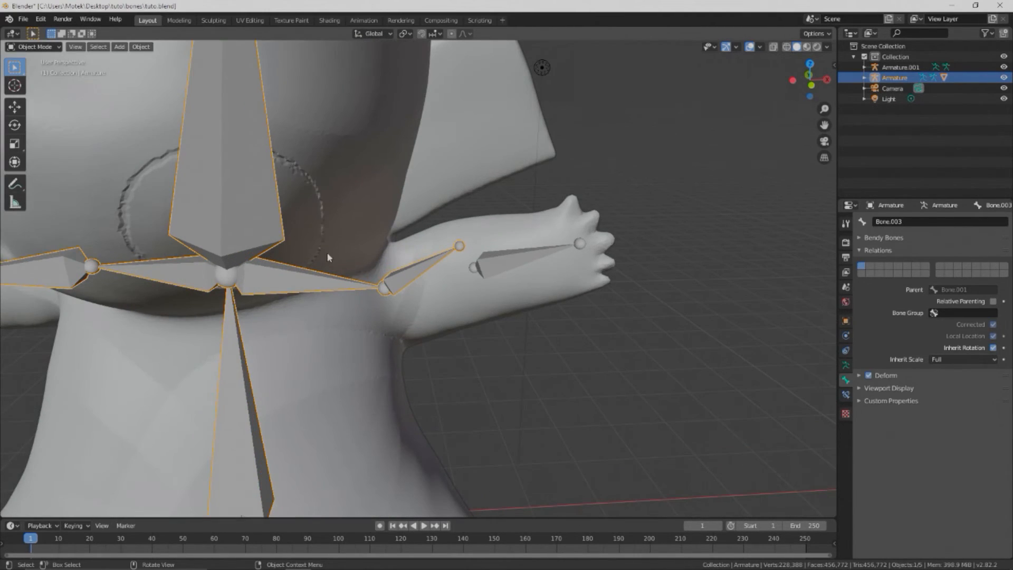
{"action": "left_click", "coordinate": [30, 48]}
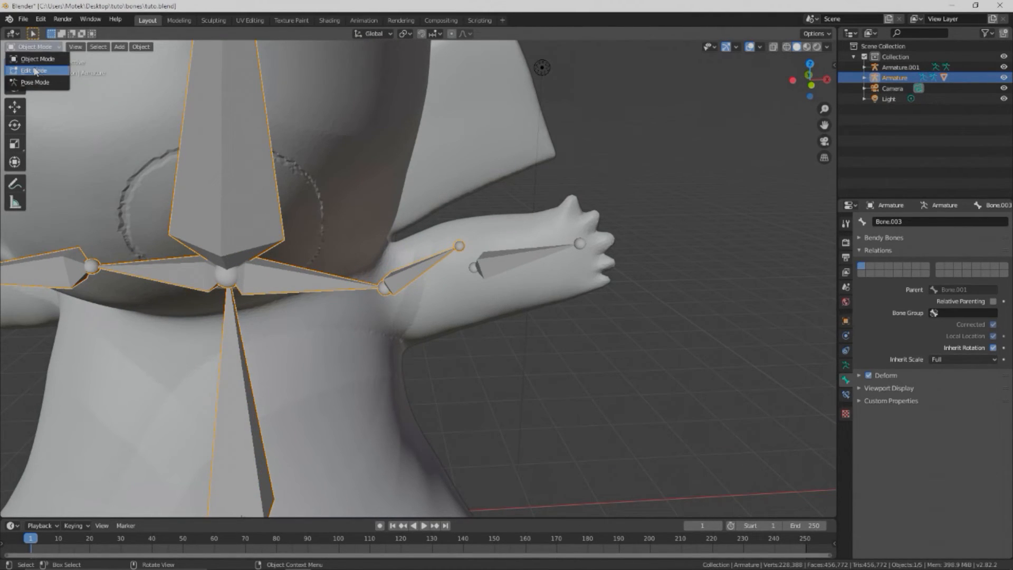
{"action": "left_click", "coordinate": [31, 59]}
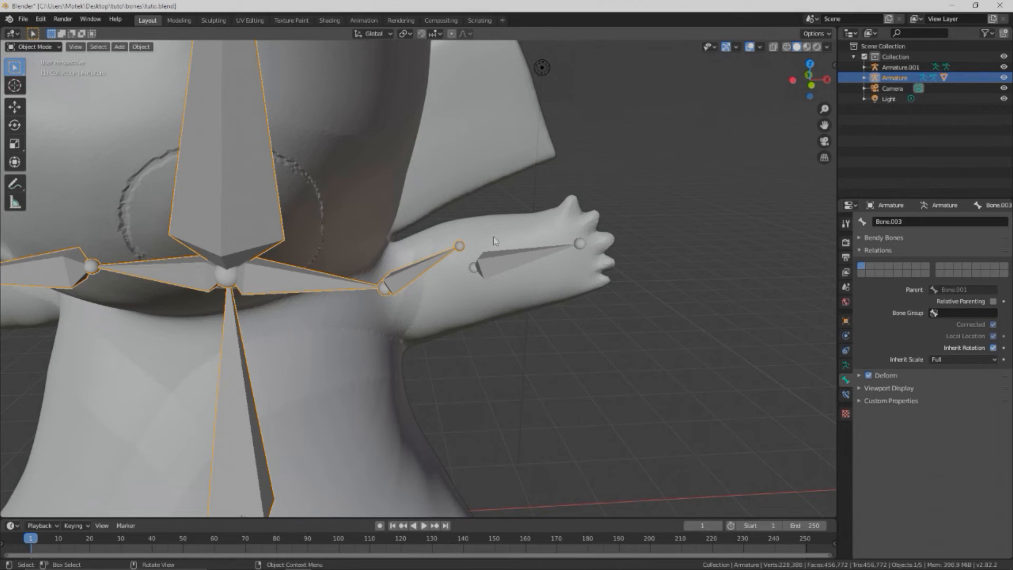
- Try joining the two armatures with the separated hand-side bone as the active object, and undo the join
{"action": "left_click", "coordinate": [498, 268], "text": "shift"}
{"action": "key", "text": "Home"}
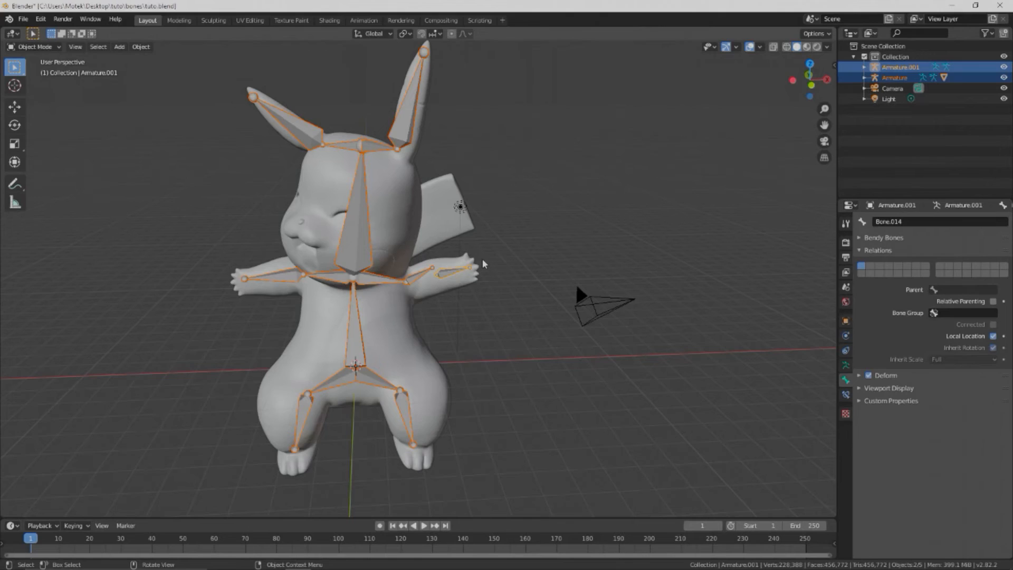
{"action": "key", "text": "ctrl+j"}
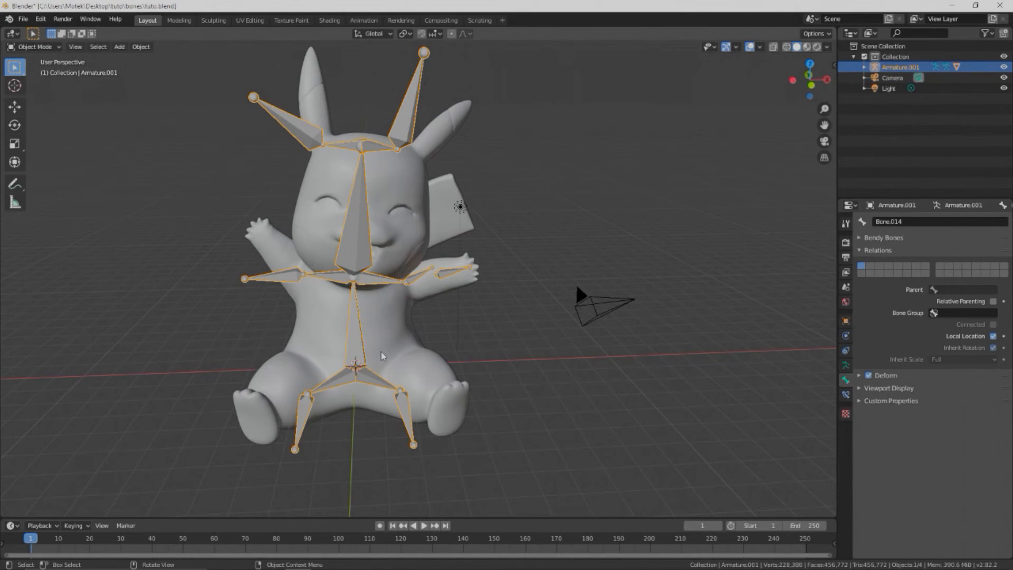
{"action": "key", "text": "ctrl+z"}
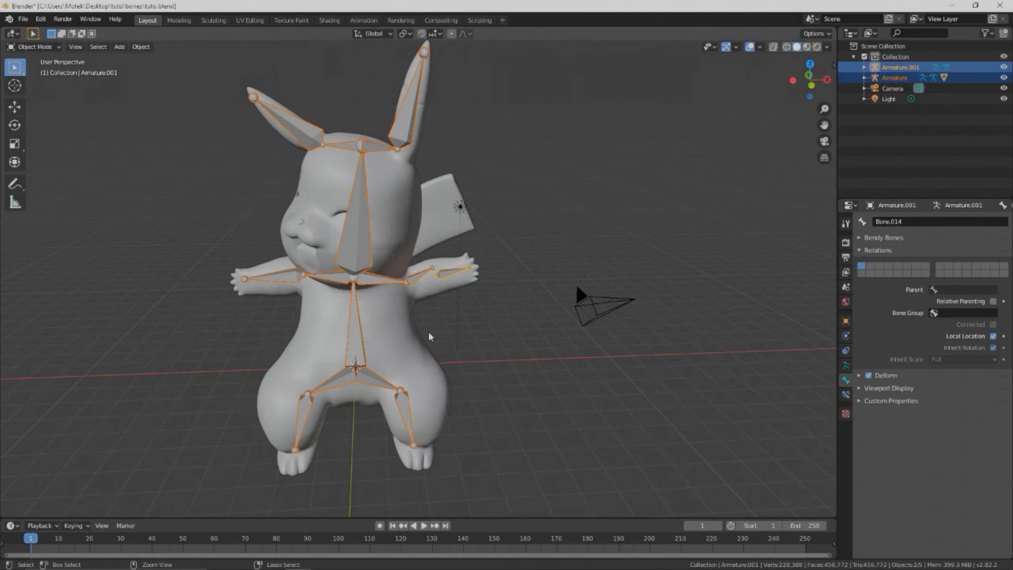
- Select the separated hand-side bone and the main armature, and join them with the main armature active
{"action": "scroll", "coordinate": [528, 280], "scroll_direction": "up", "scroll_amount": 5}
{"action": "left_click", "coordinate": [490, 263]}
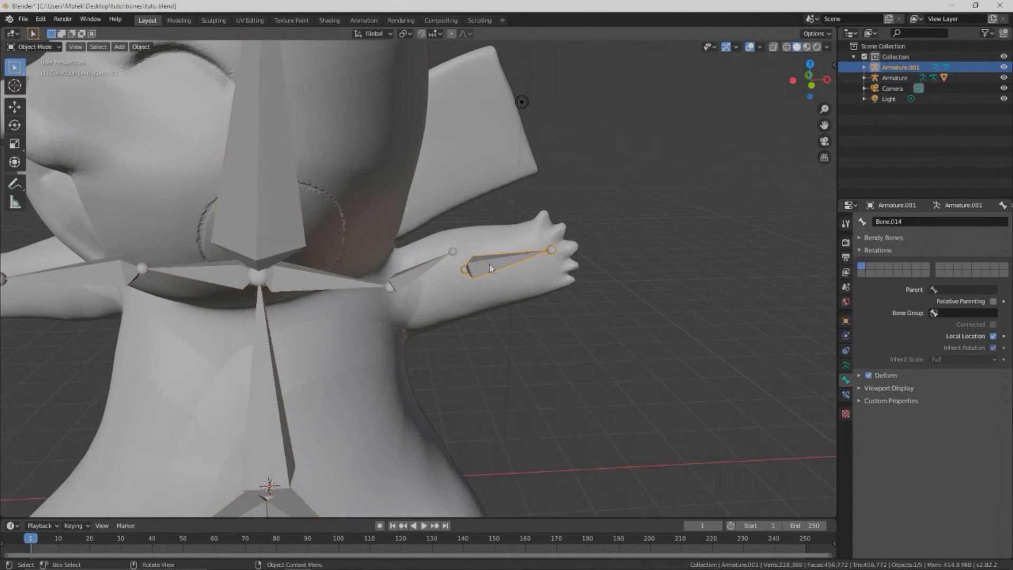
{"action": "left_click", "coordinate": [253, 202], "text": "shift"}
{"action": "scroll", "coordinate": [253, 201], "scroll_direction": "down", "scroll_amount": 5}
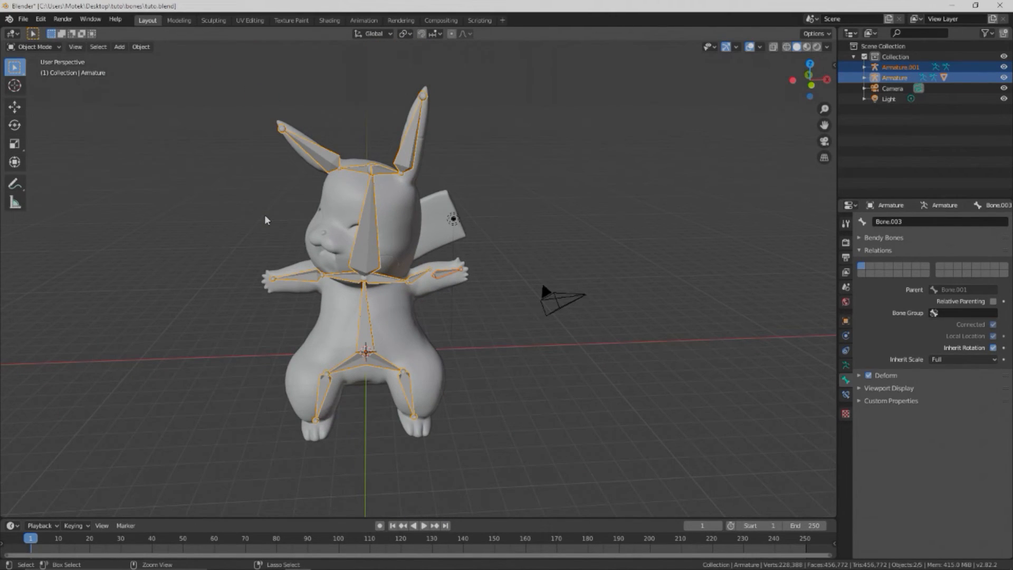
{"action": "key", "text": "ctrl+j"}
{"action": "scroll", "coordinate": [455, 302], "scroll_direction": "up", "scroll_amount": 4}
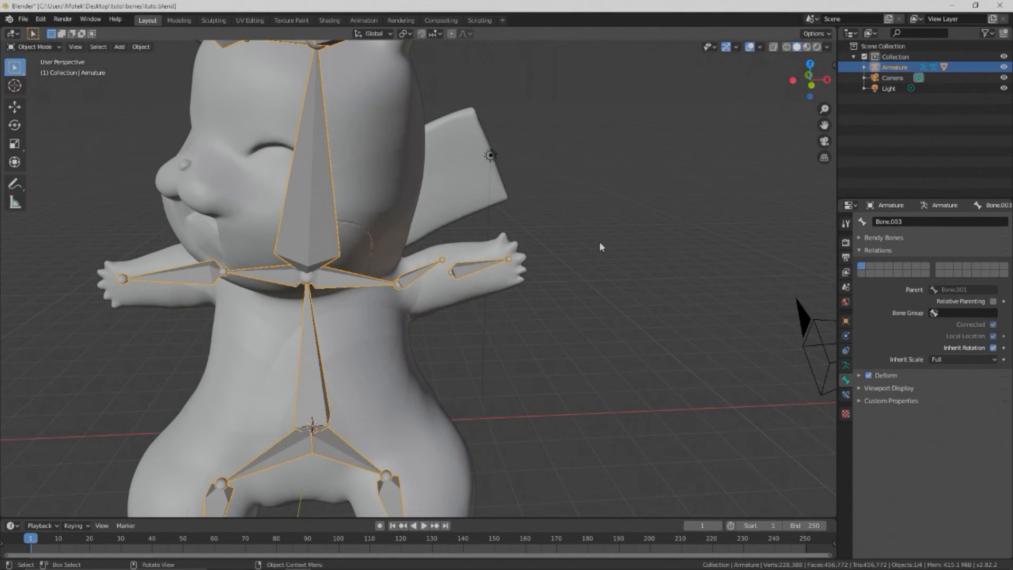
- Enter Edit Mode and check the names and parent relations of the three positive-X arm bones
{"action": "scroll", "coordinate": [600, 242], "scroll_direction": "down", "scroll_amount": 3}
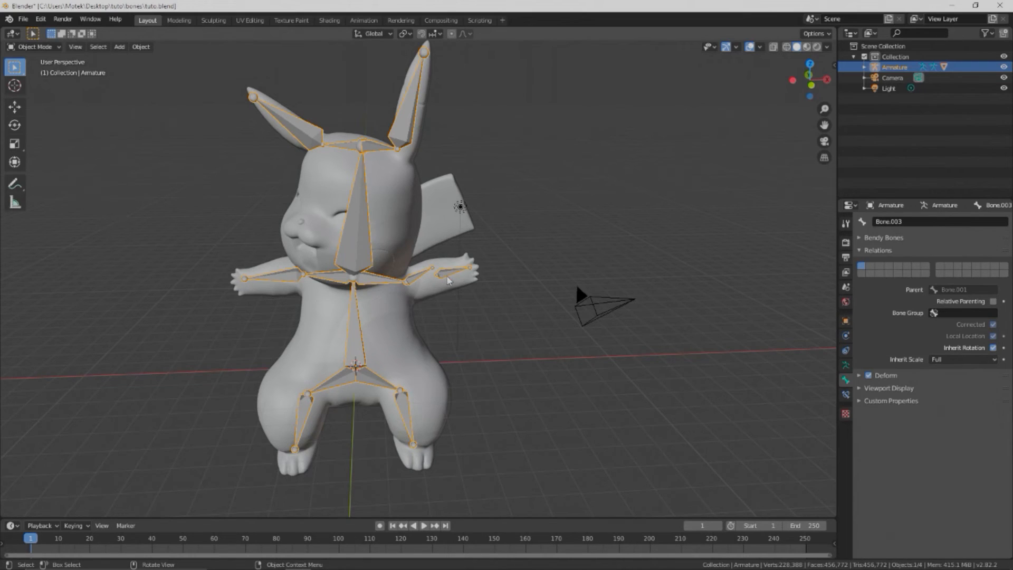
{"action": "scroll", "coordinate": [449, 280], "scroll_direction": "up", "scroll_amount": 3}
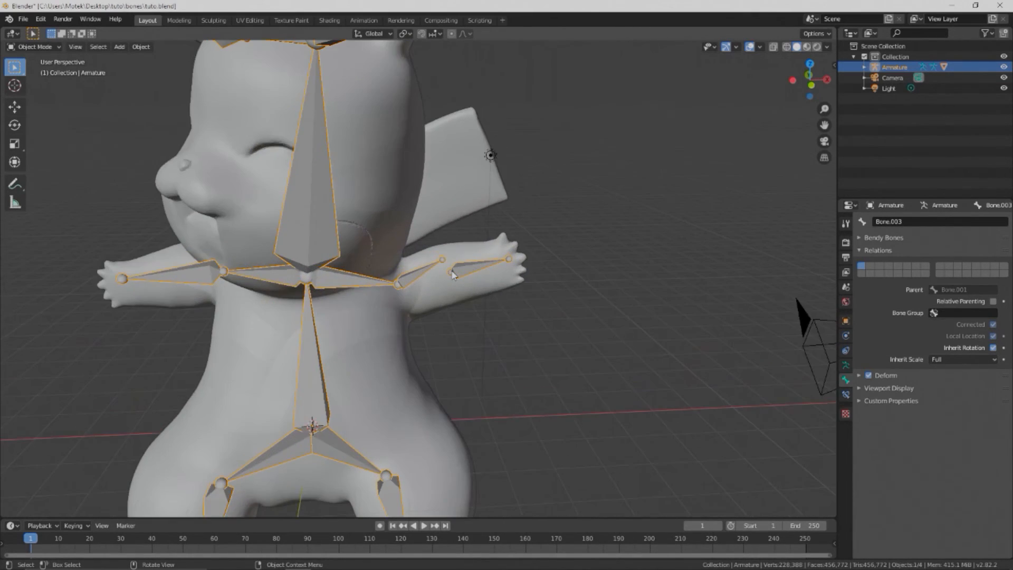
{"action": "scroll", "coordinate": [432, 275], "scroll_direction": "up", "scroll_amount": 3}
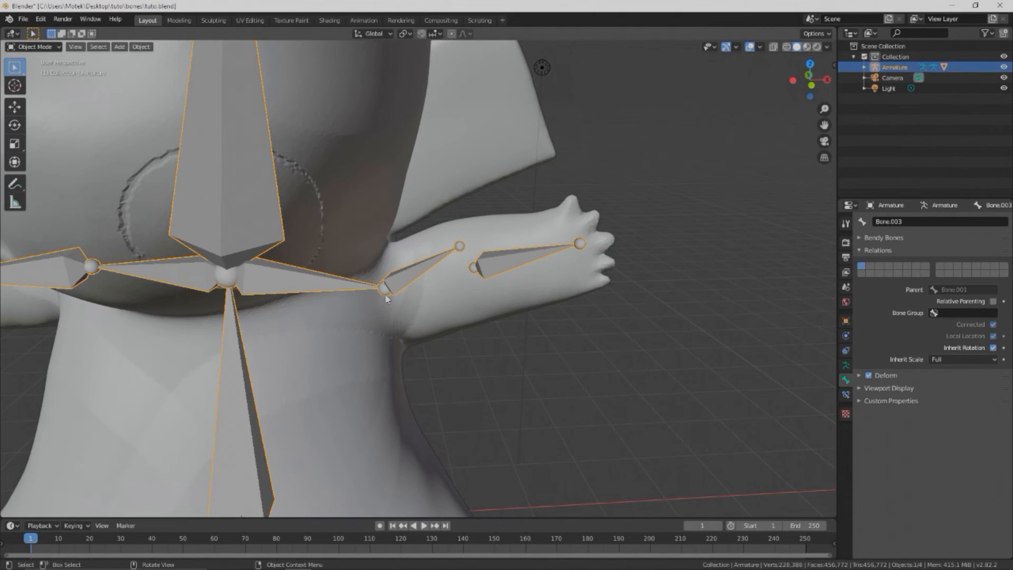
{"action": "left_click", "coordinate": [34, 47]}
{"action": "left_click", "coordinate": [31, 73]}
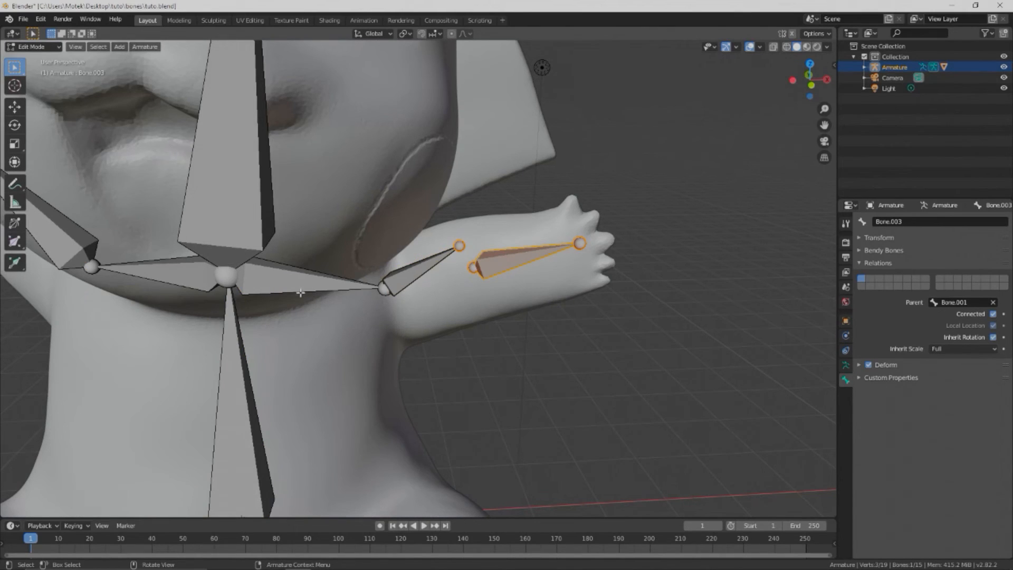
{"action": "left_click", "coordinate": [413, 274]}
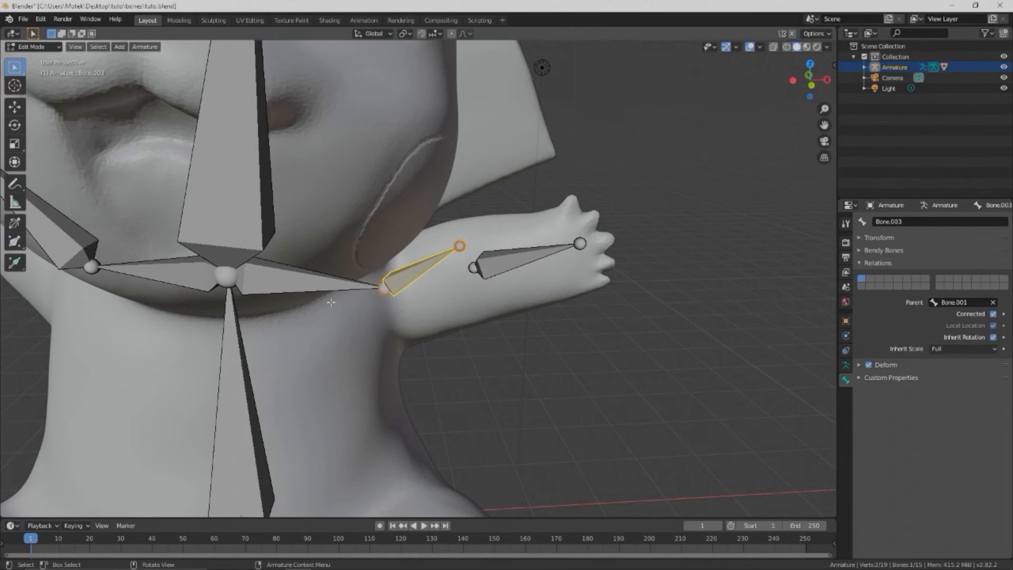
{"action": "left_click", "coordinate": [301, 286]}
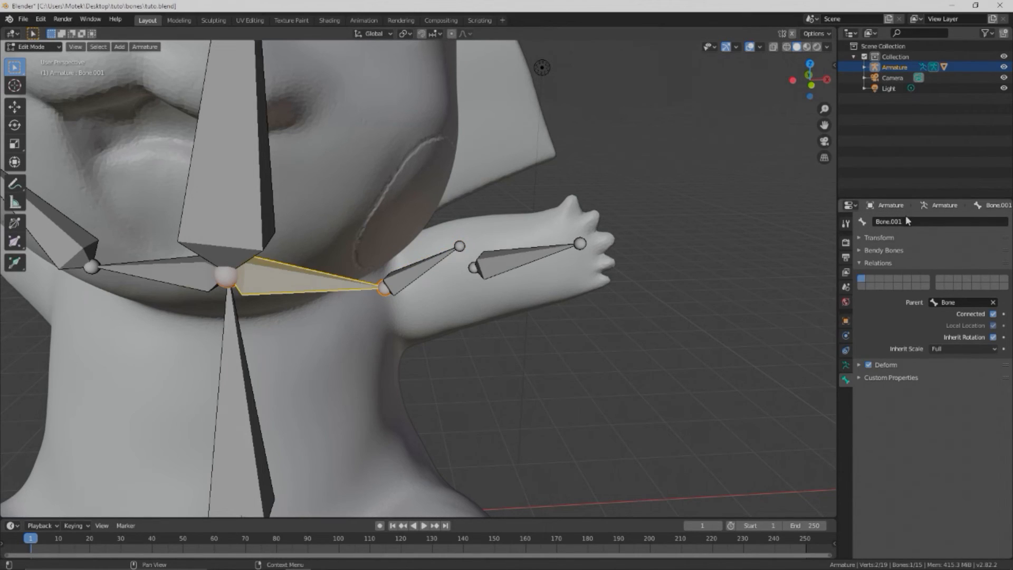
{"action": "left_click", "coordinate": [408, 275]}
{"action": "left_click", "coordinate": [509, 262]}
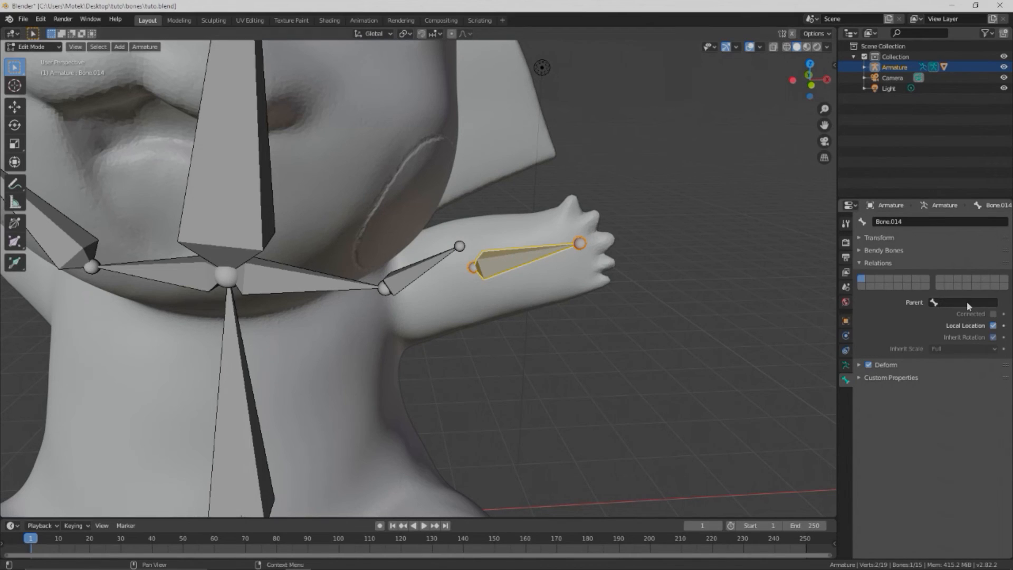
{"action": "left_click", "coordinate": [412, 273]}
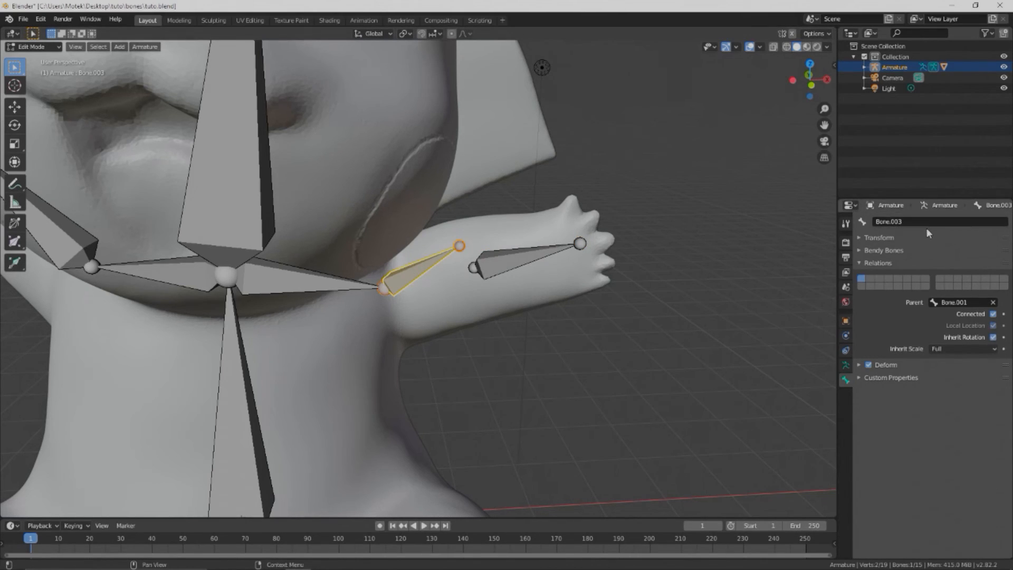
- Set Bone.003 as the parent of the loose hand-side bone Bone.014 and enable Connected
{"action": "left_click", "coordinate": [499, 259]}
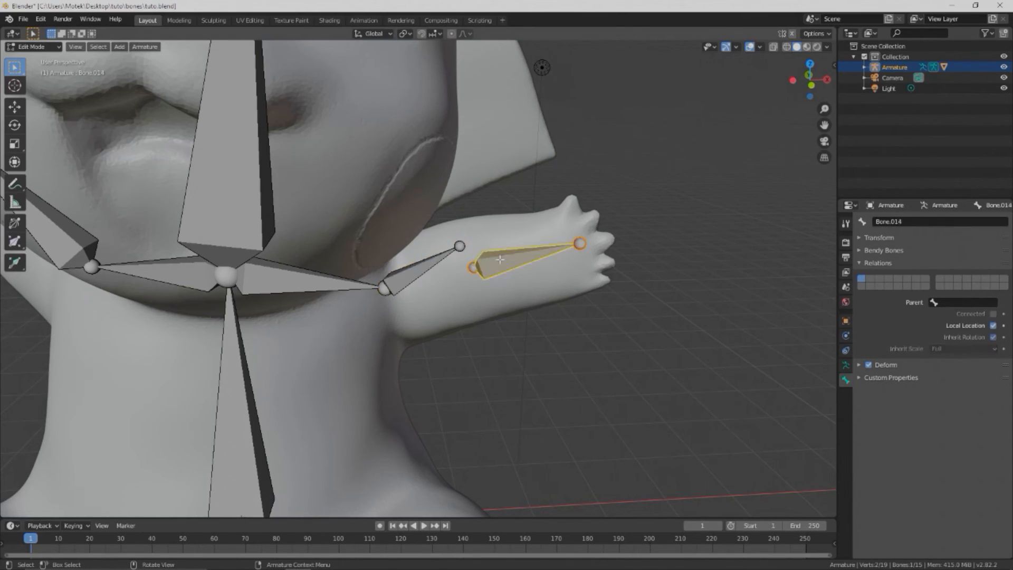
{"action": "left_click", "coordinate": [946, 300]}
{"action": "left_click", "coordinate": [917, 343]}
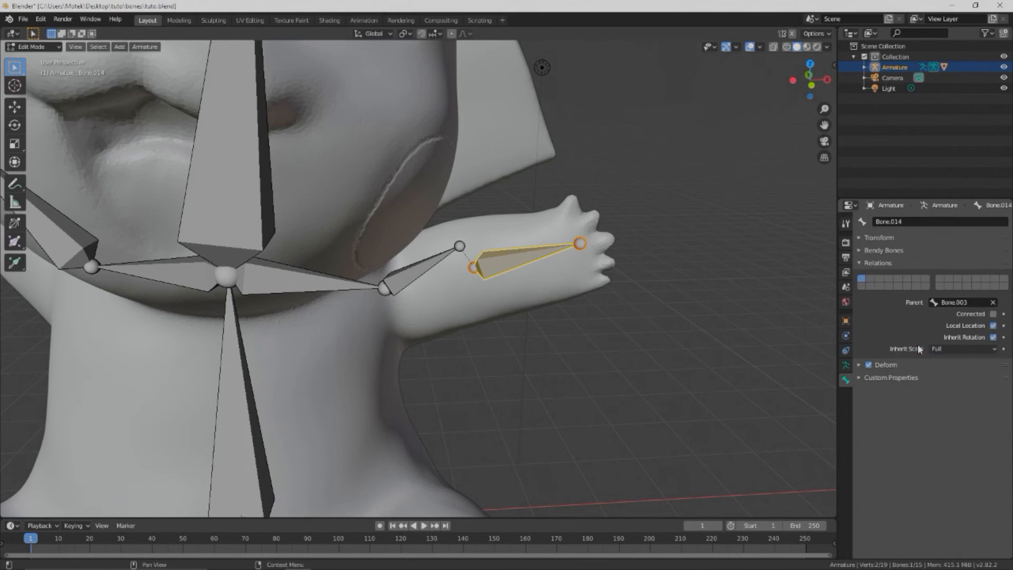
{"action": "left_click", "coordinate": [994, 314]}
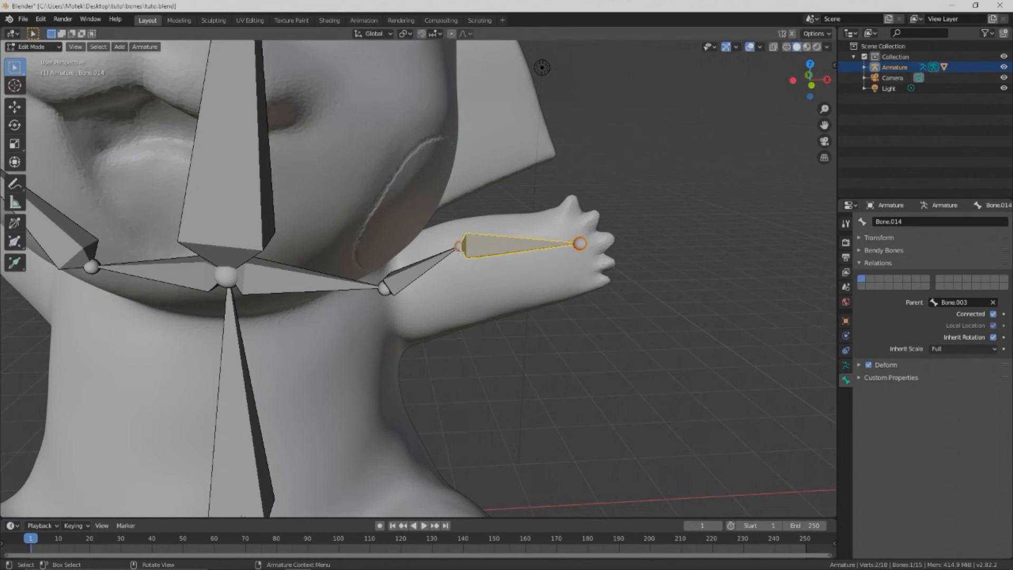
- Move the reconnected hand-side bone down to the middle of the arm, and reposition its outer end up inside the hand
{"action": "key", "text": "g"}
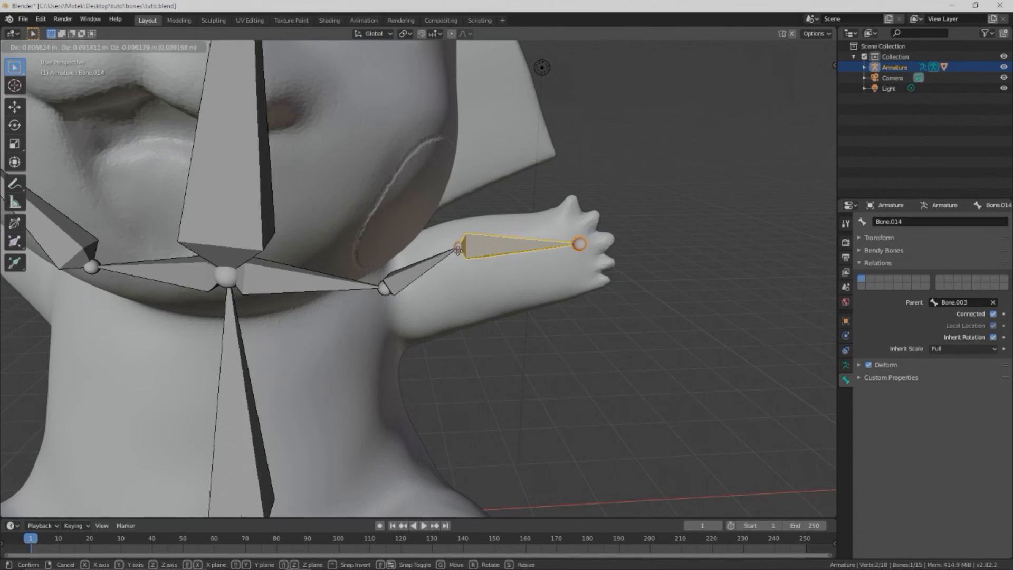
{"action": "left_click", "coordinate": [465, 270]}
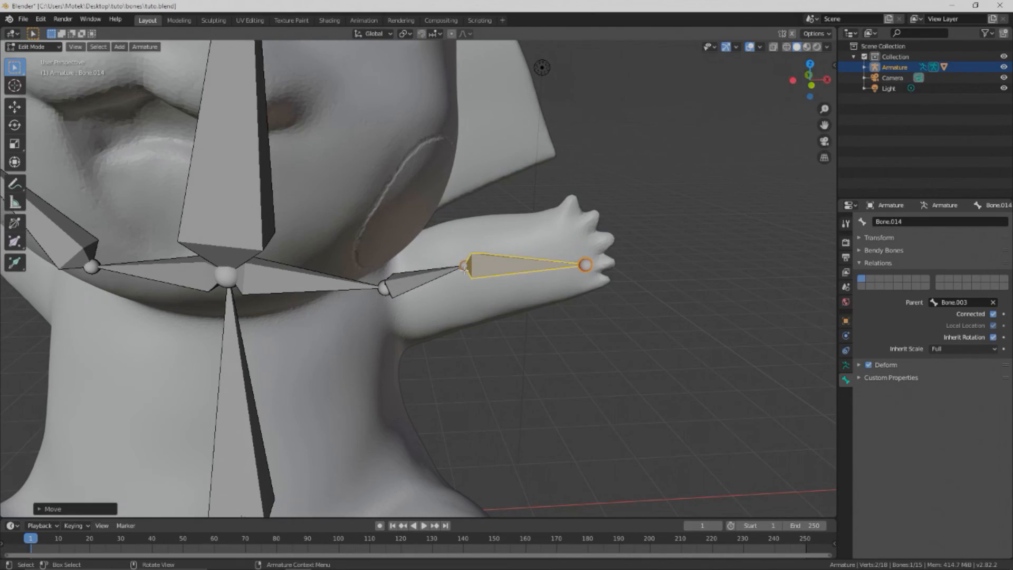
{"action": "left_click", "coordinate": [586, 265]}
{"action": "key", "text": "g"}
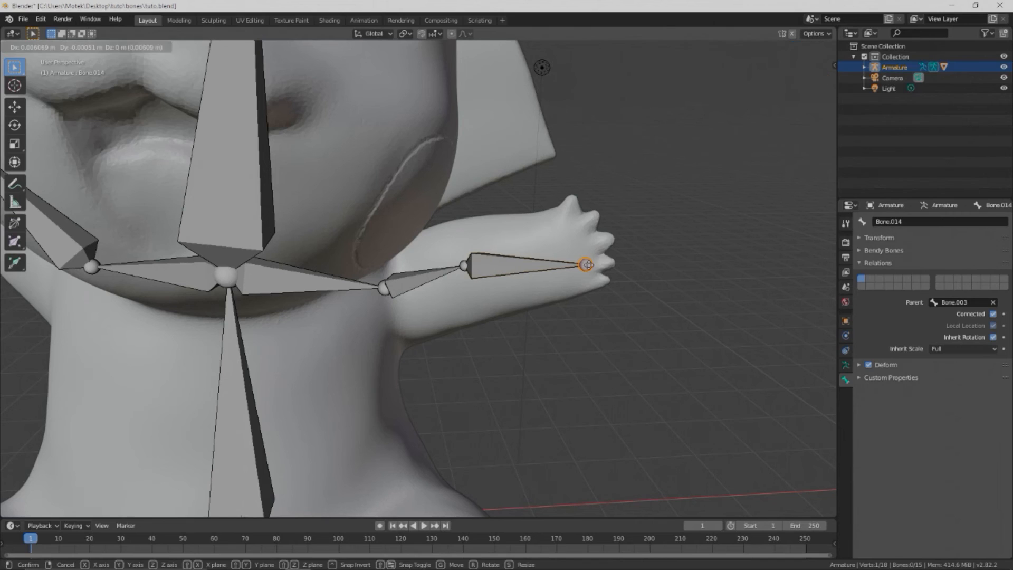
{"action": "left_click", "coordinate": [577, 237]}
{"action": "scroll", "coordinate": [317, 253], "scroll_direction": "down", "scroll_amount": 5}
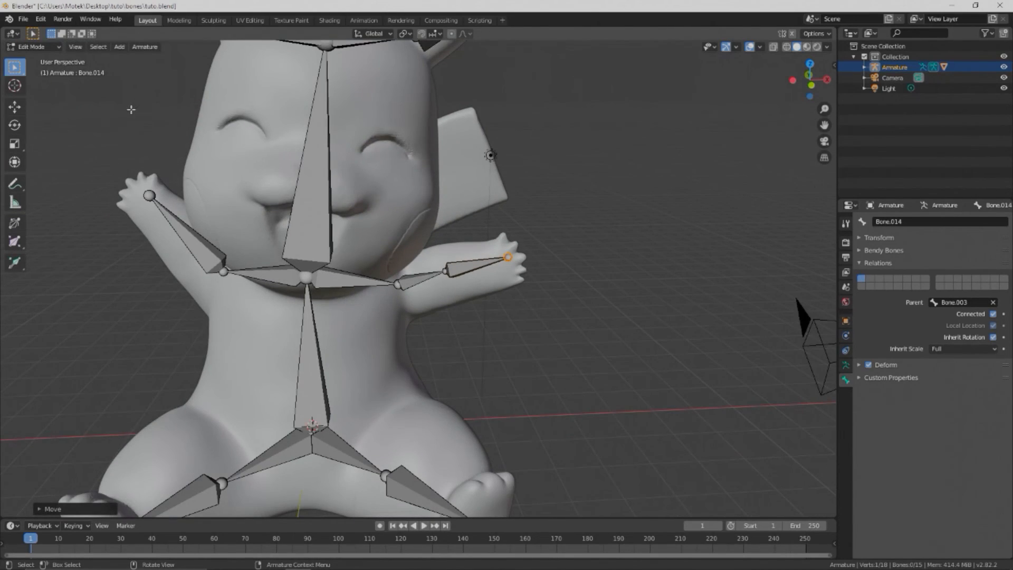
- In Pose Mode, test the elbow by rotating the hand-side bone about 126 degrees, cancel the rotation, and select the adjoining upper-arm bone
{"action": "left_click", "coordinate": [28, 46]}
{"action": "left_click", "coordinate": [31, 83]}
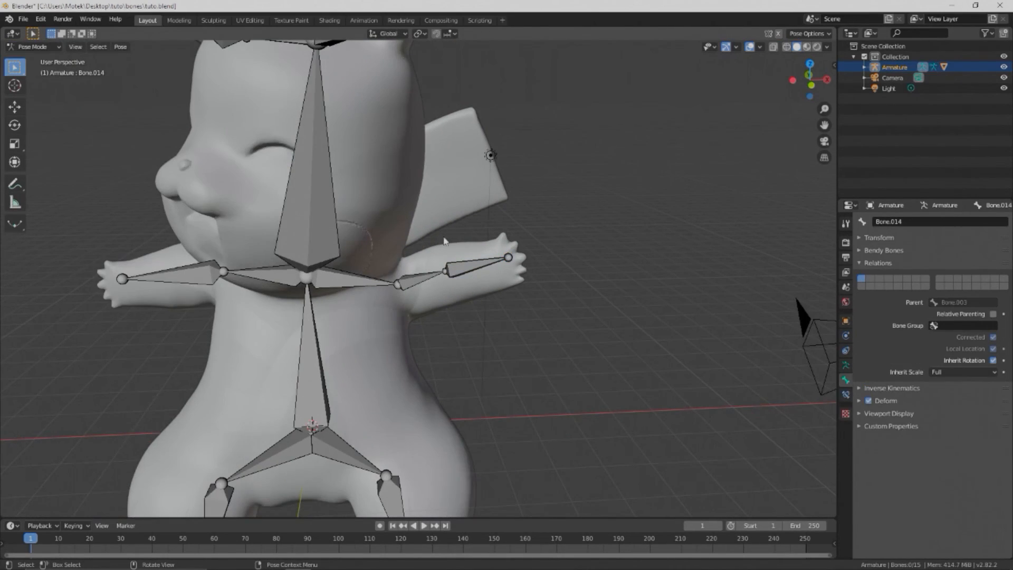
{"action": "left_click", "coordinate": [447, 273]}
{"action": "key", "text": "r"}
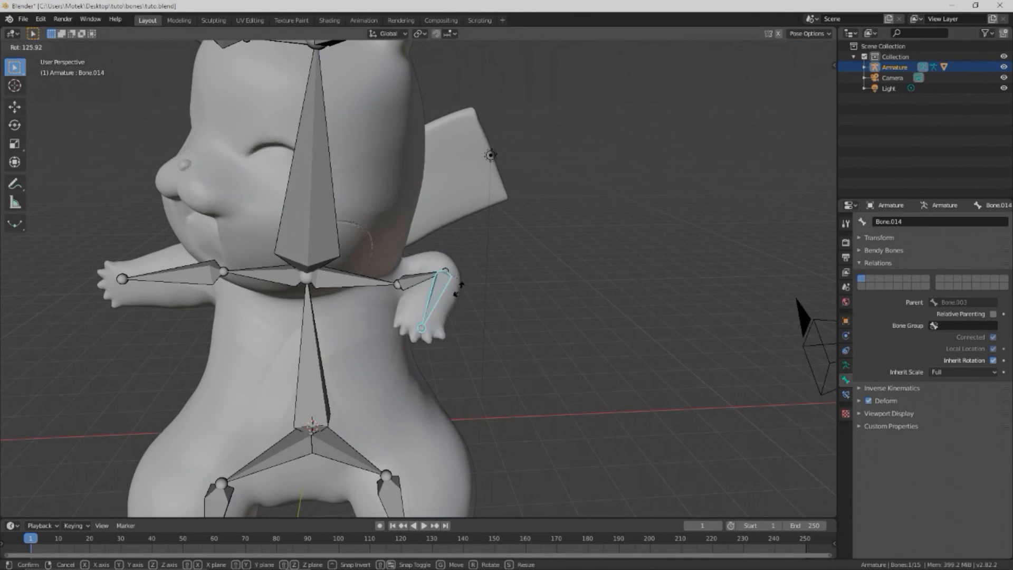
{"action": "right_click", "coordinate": [482, 209]}
{"action": "left_click", "coordinate": [406, 285]}
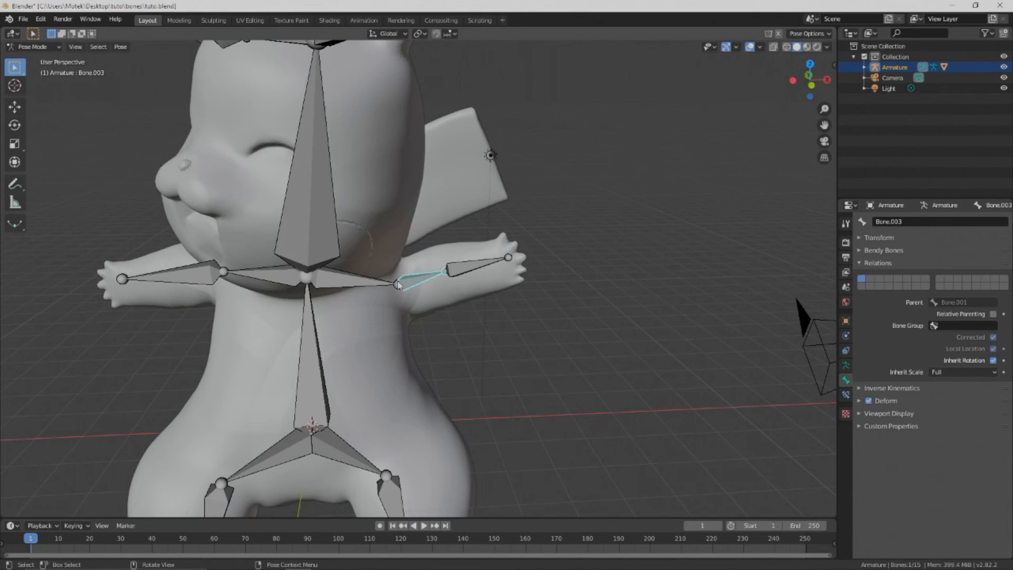
- Try rotating the upper-arm bone, cancel the rotation, and switch the armature to Object Mode
{"action": "key", "text": "r"}
{"action": "key", "text": "Escape"}
{"action": "left_click", "coordinate": [32, 47]}
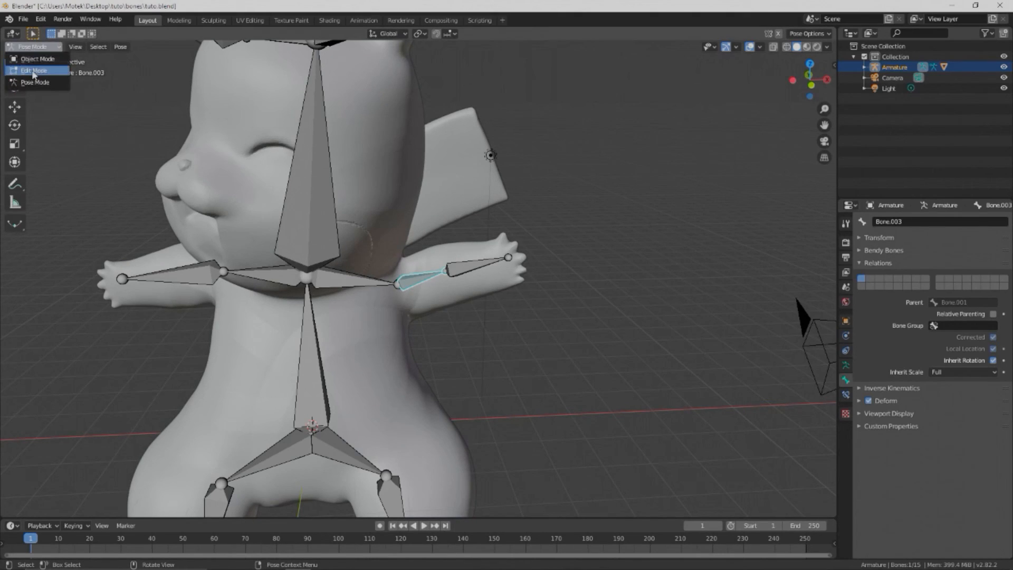
{"action": "left_click", "coordinate": [33, 71]}
{"action": "left_click", "coordinate": [389, 176]}
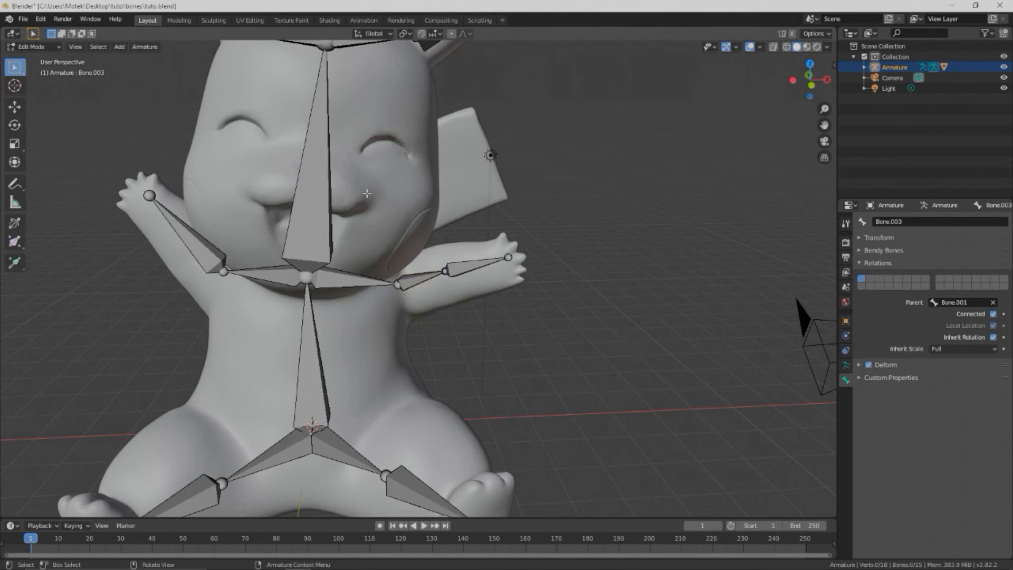
{"action": "left_click", "coordinate": [34, 49]}
{"action": "left_click", "coordinate": [33, 58]}
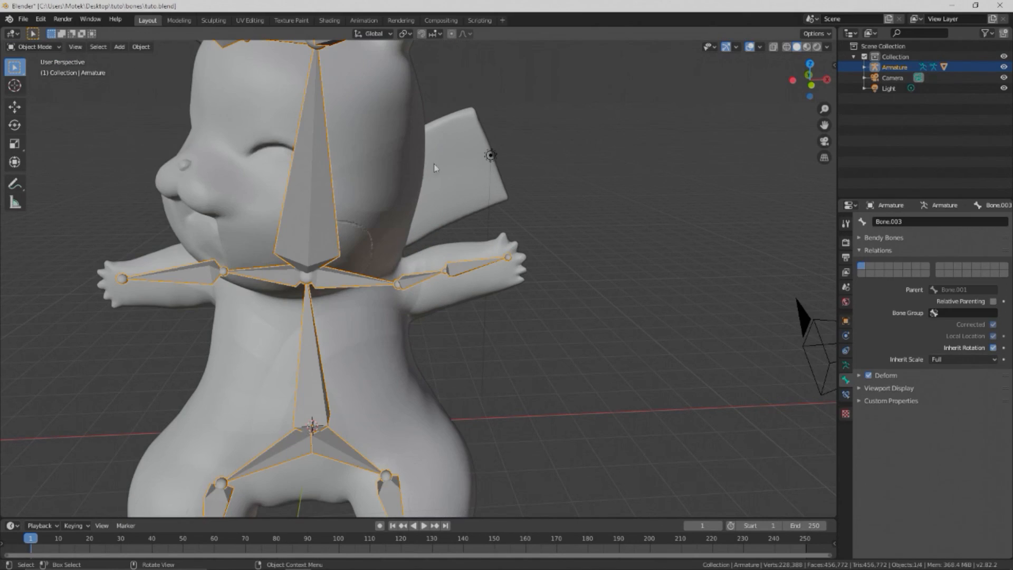
- Parent the Pikachu mesh to the armature with automatic weights, and clear the selection
{"action": "left_click", "coordinate": [323, 211], "text": "shift"}
{"action": "left_click", "coordinate": [316, 208], "text": "shift"}
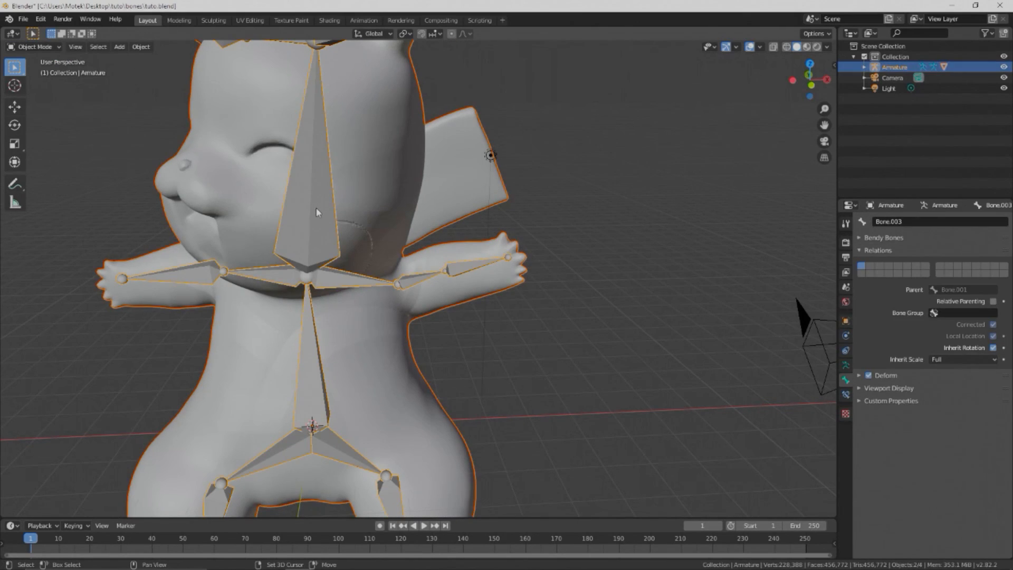
{"action": "key", "text": "ctrl"}
{"action": "key", "text": "ctrl+p"}
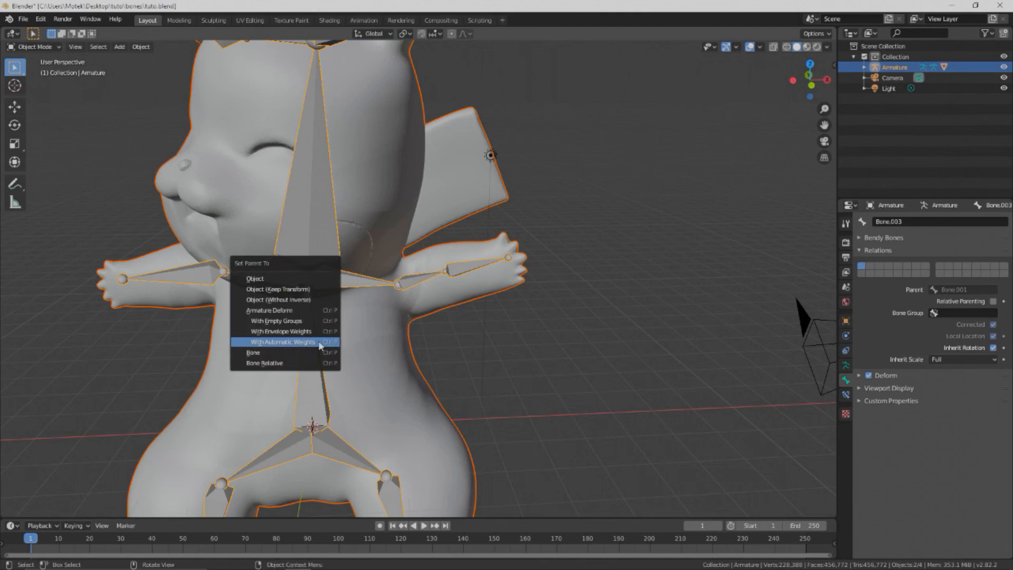
{"action": "left_click", "coordinate": [549, 343]}
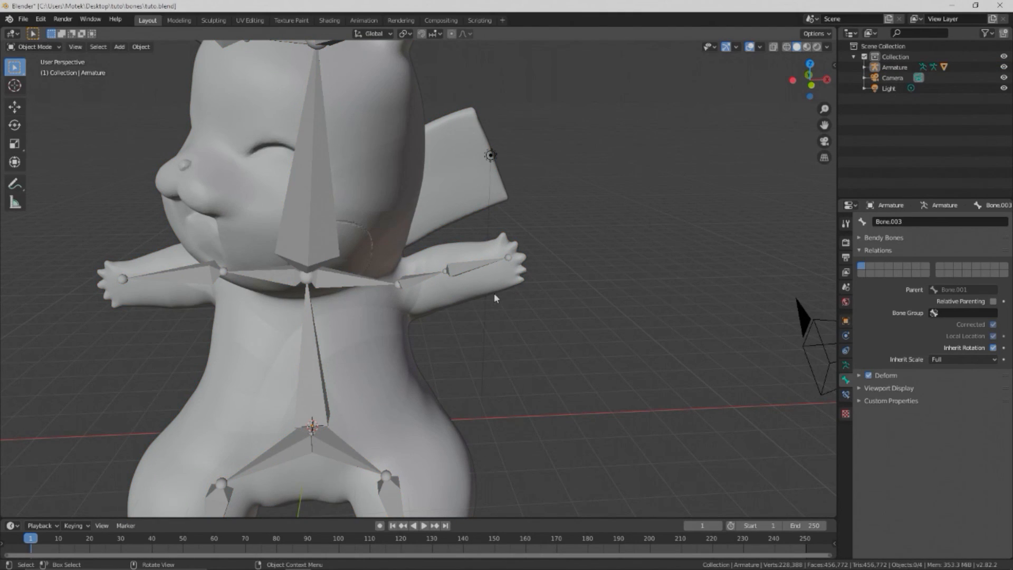
- Select the armature and examine how the positive-X arm bones sit inside the mesh between shoulder and hand
{"action": "scroll", "coordinate": [494, 293], "scroll_direction": "up", "scroll_amount": 3}
{"action": "scroll", "coordinate": [521, 254], "scroll_direction": "down", "scroll_amount": 2}
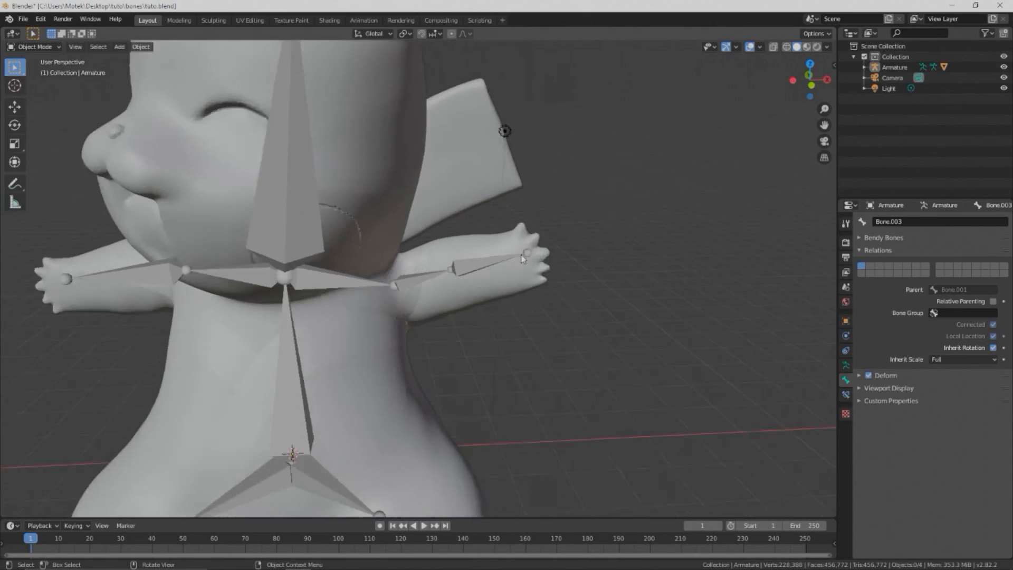
{"action": "scroll", "coordinate": [521, 255], "scroll_direction": "down", "scroll_amount": 2}
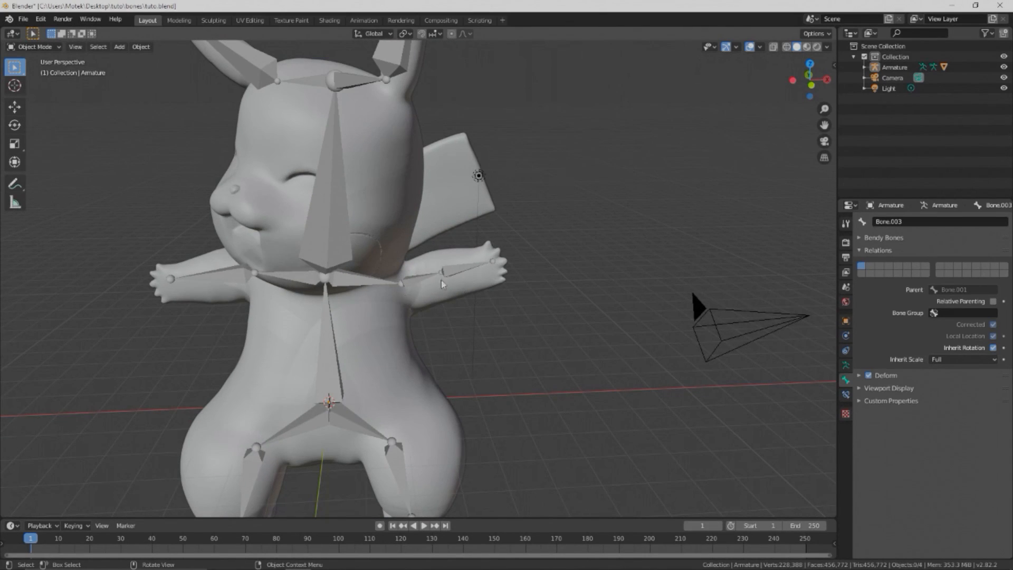
{"action": "scroll", "coordinate": [457, 274], "scroll_direction": "up", "scroll_amount": 3}
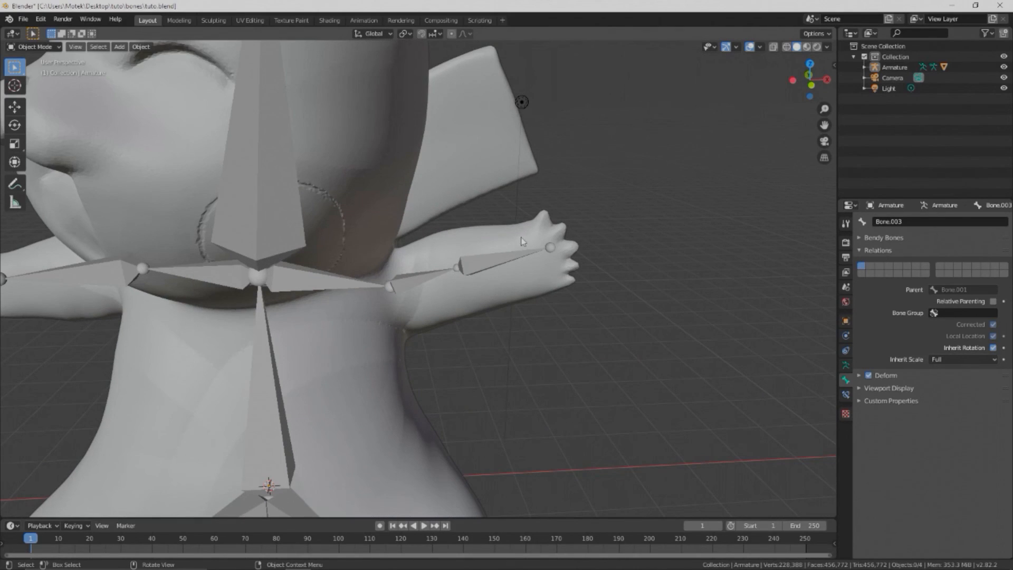
{"action": "left_click", "coordinate": [485, 265]}
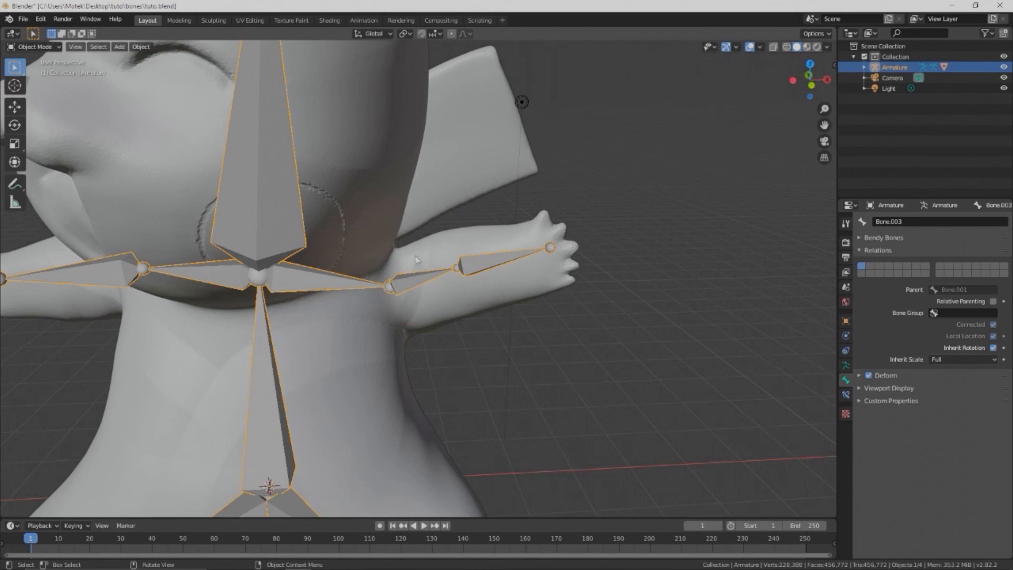
{"action": "scroll", "coordinate": [510, 267], "scroll_direction": "down", "scroll_amount": 3}
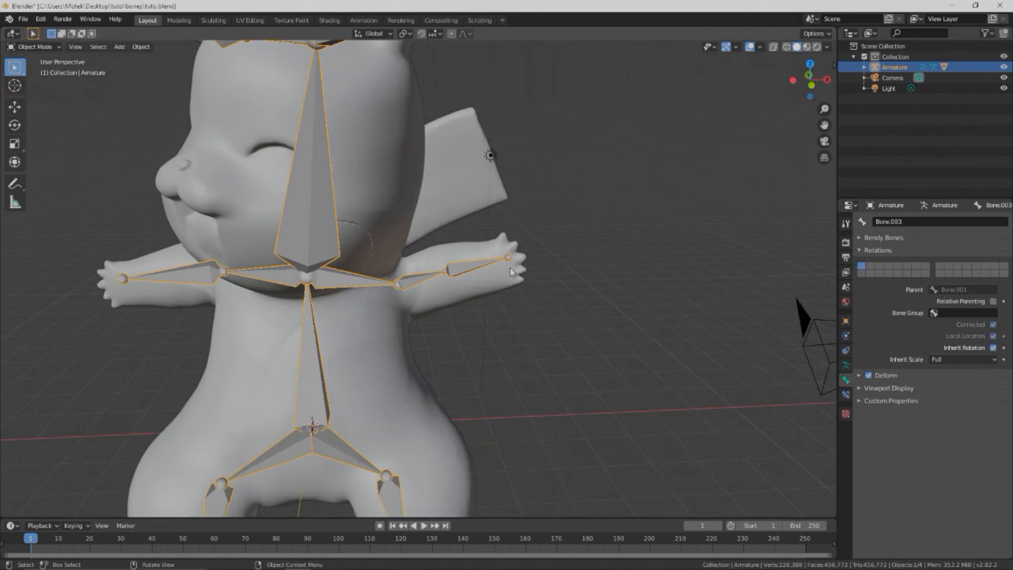
{"action": "scroll", "coordinate": [510, 267], "scroll_direction": "up", "scroll_amount": 3}
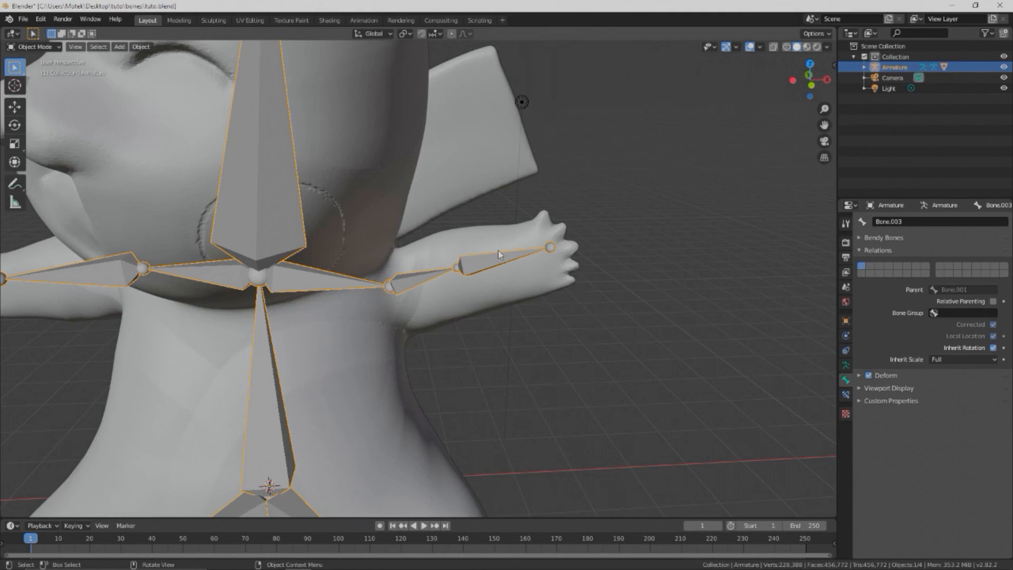
{"action": "scroll", "coordinate": [443, 253], "scroll_direction": "down", "scroll_amount": 5}
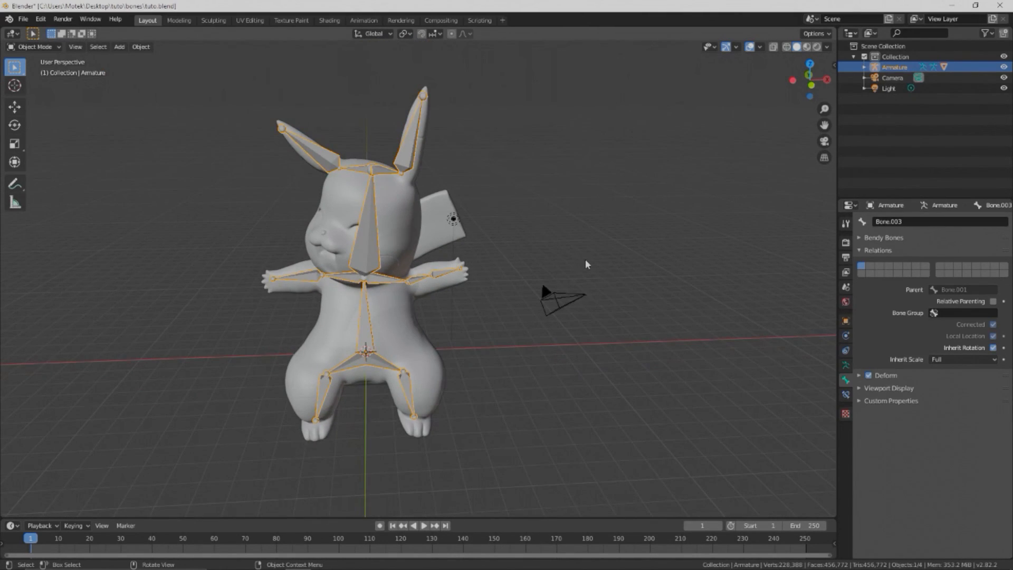